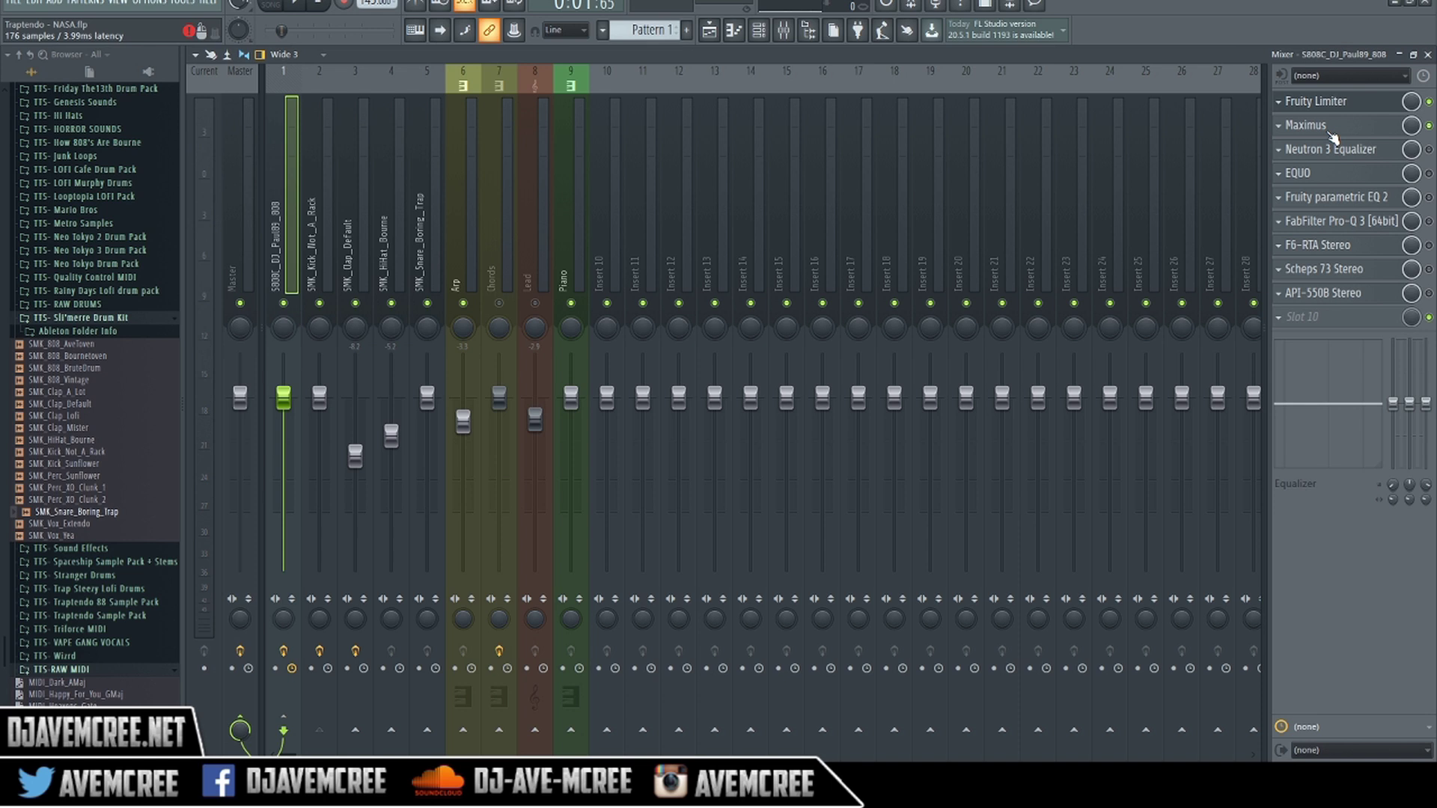
Open Maximus on the 808 channel, compare its monitor and bands displays, and lower the crossover between the low and mid bands slightly.
{"action": "left_click", "coordinate": [1308, 126]}
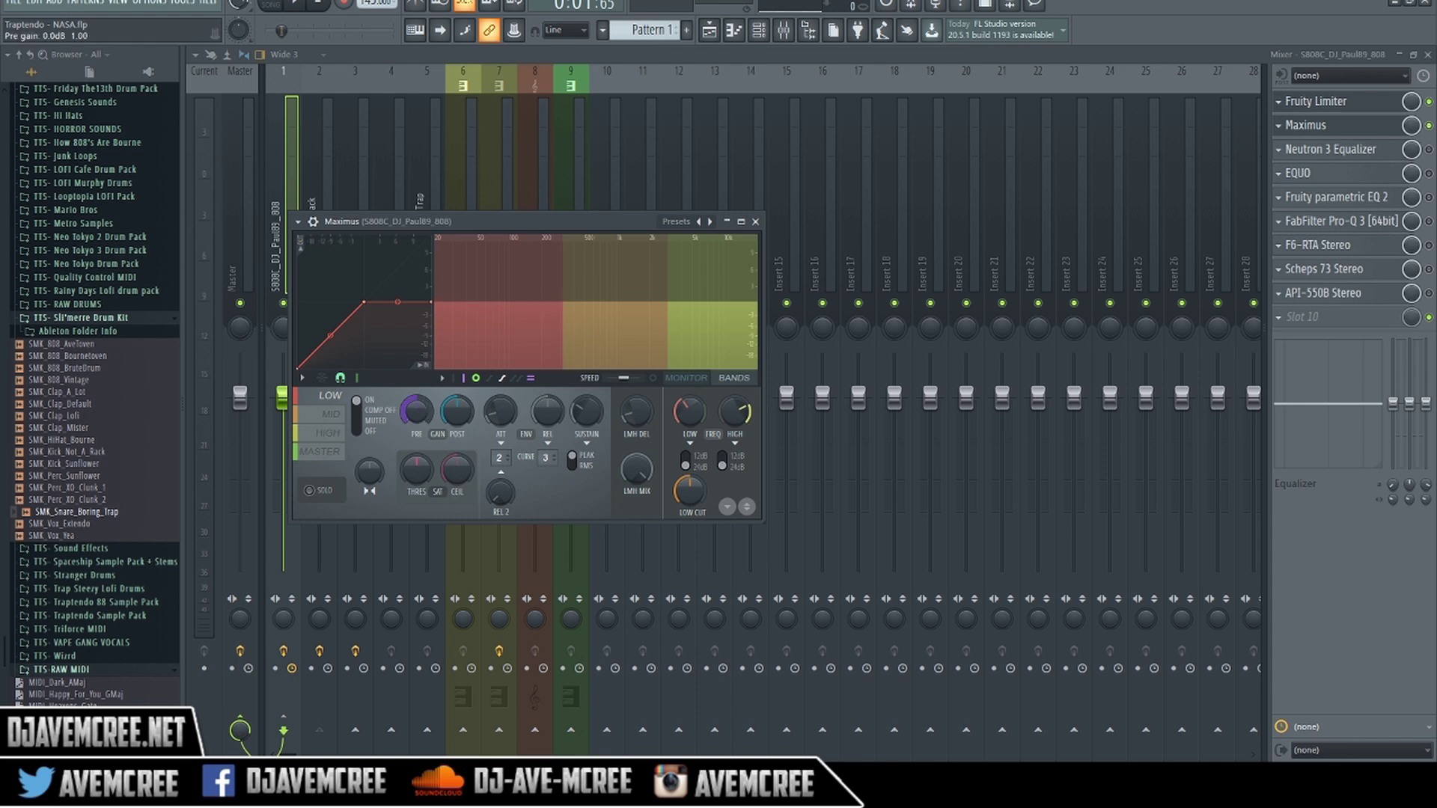
{"action": "left_click", "coordinate": [703, 379]}
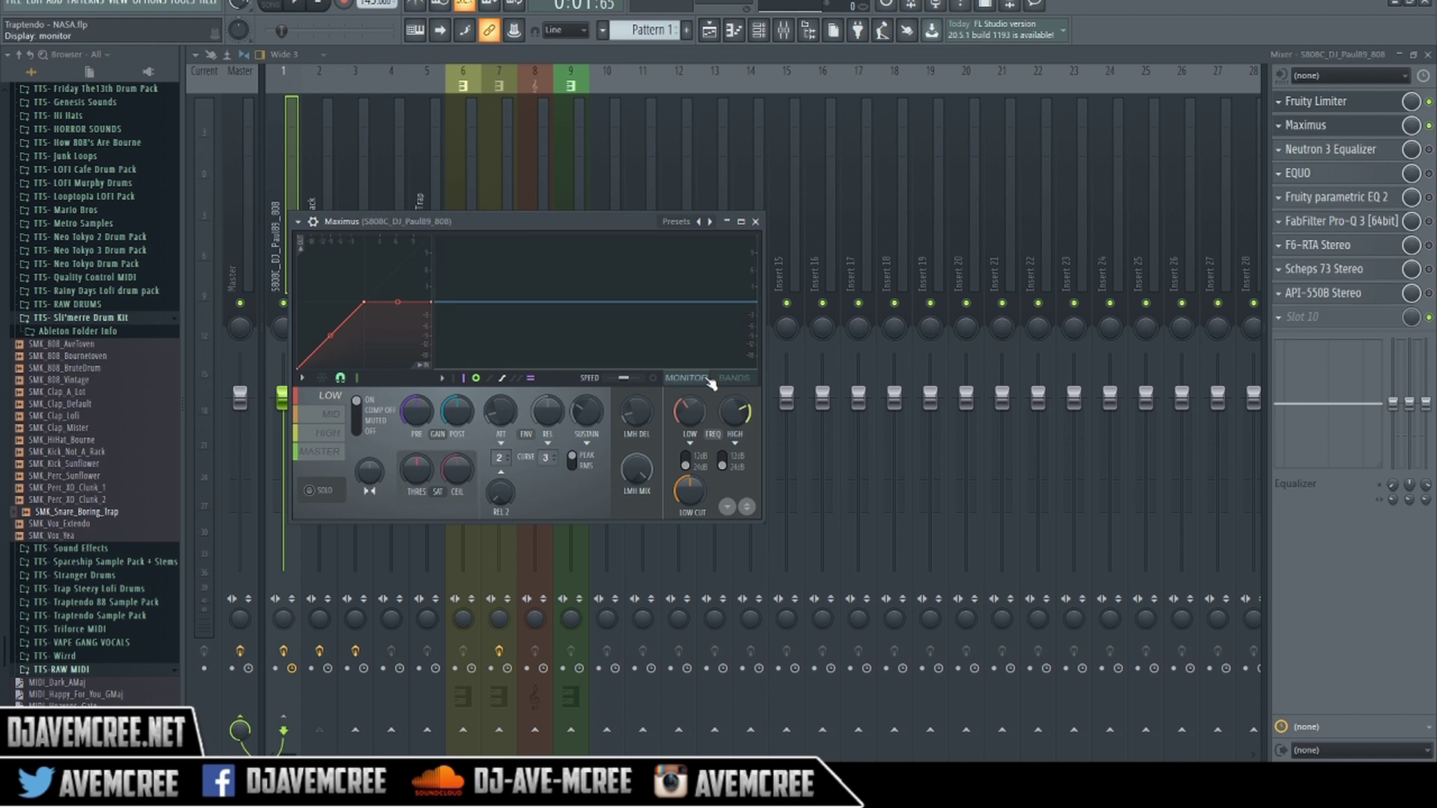
{"action": "left_click", "coordinate": [730, 378]}
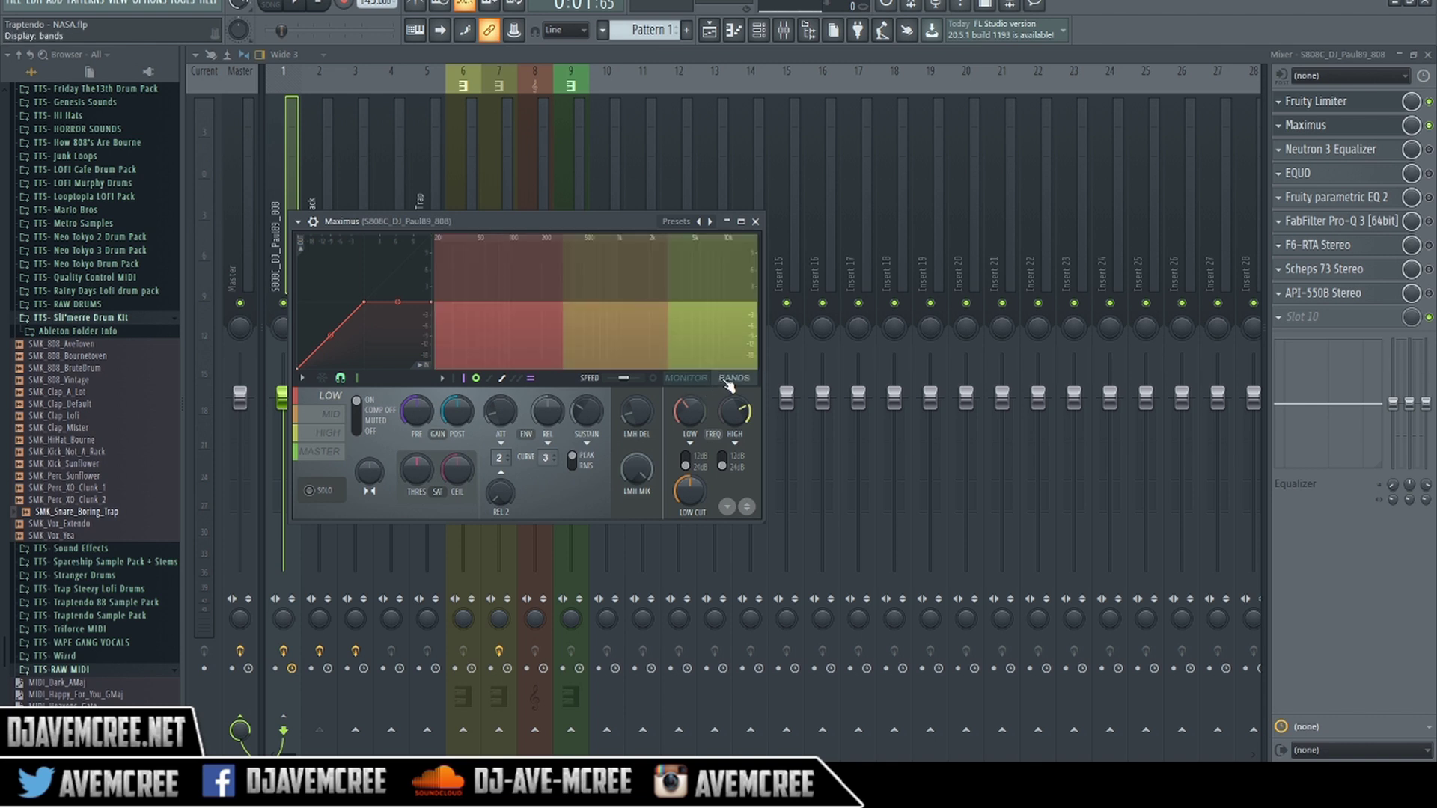
{"action": "mouse_move", "coordinate": [534, 307]}
{"action": "left_mouse_down"}
{"action": "mouse_move", "coordinate": [534, 266]}
{"action": "mouse_move", "coordinate": [539, 322]}
{"action": "left_mouse_up"}
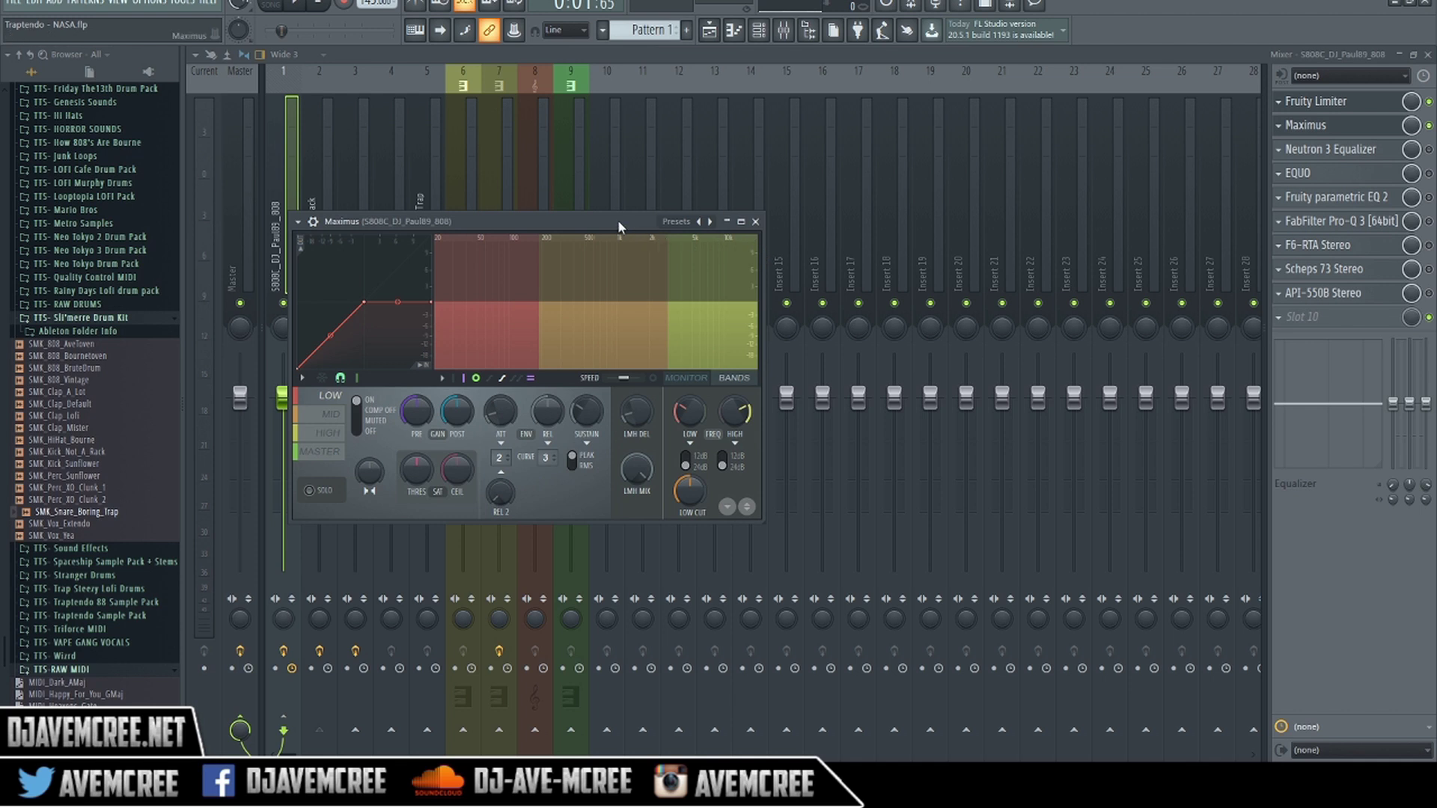
{"action": "left_click_drag", "start_coordinate": [617, 218], "coordinate": [798, 218]}
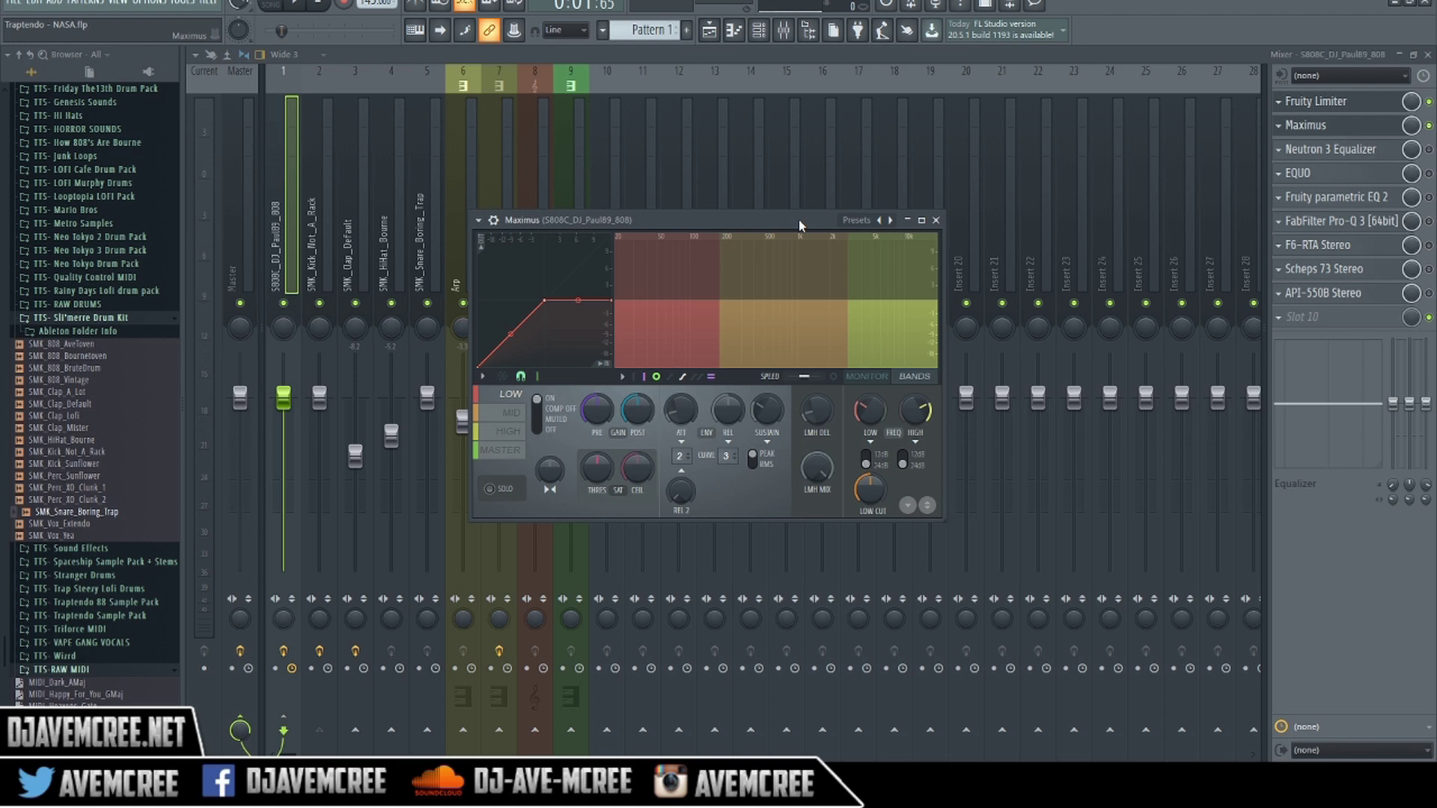
Play the pattern briefly and inspect the L3 MultiMaximizer on the Master channel.
{"action": "left_click", "coordinate": [295, 4]}
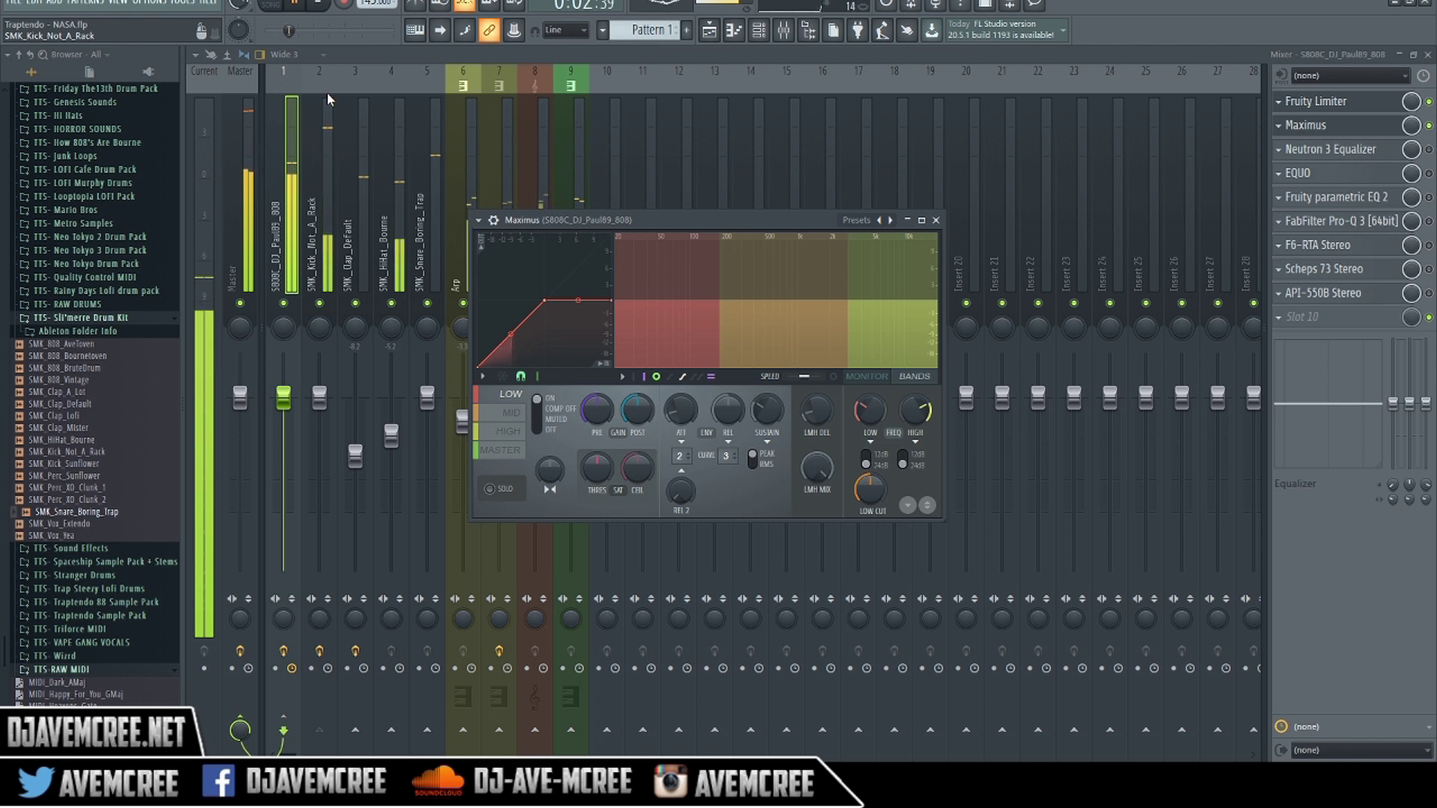
{"action": "key", "text": "space"}
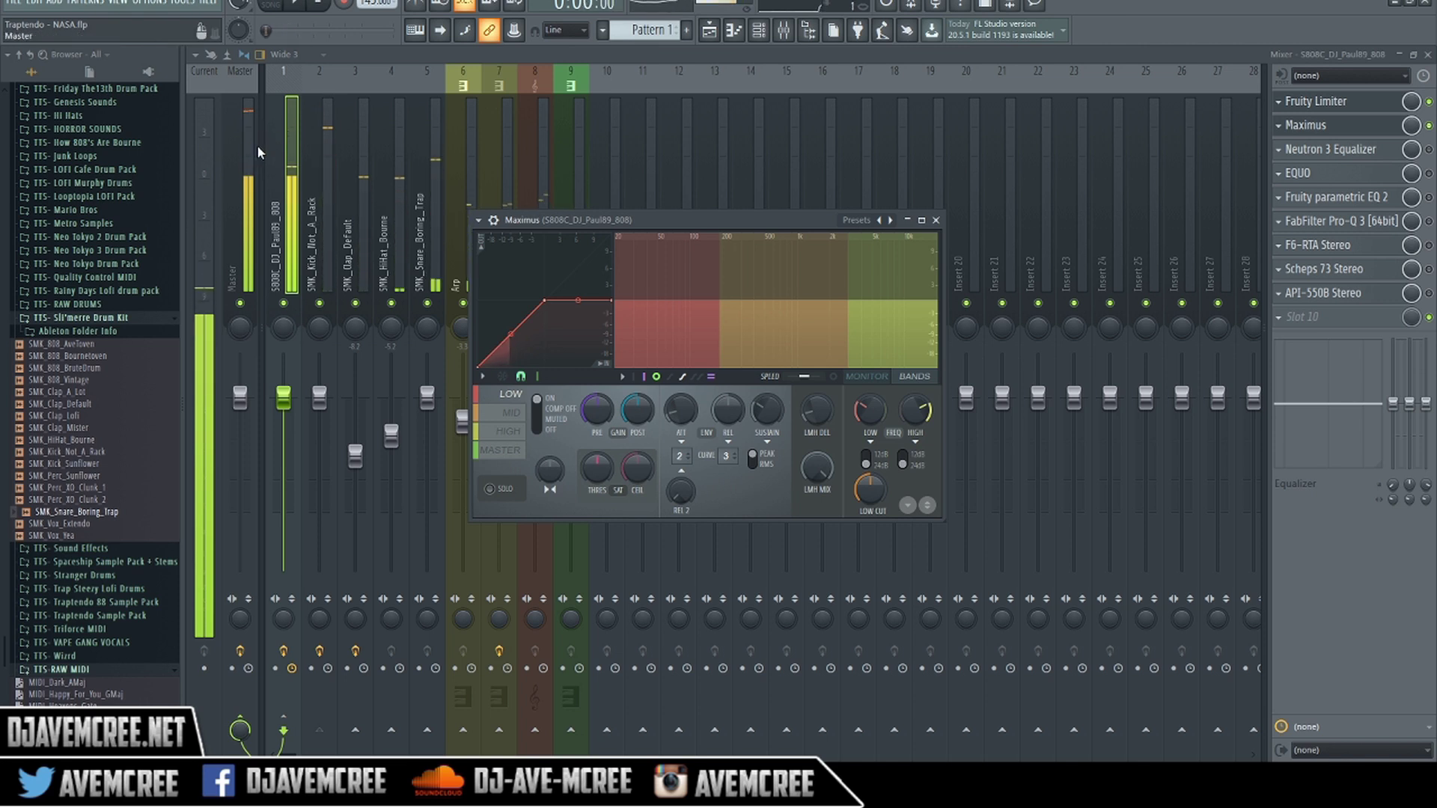
{"action": "left_click", "coordinate": [241, 153]}
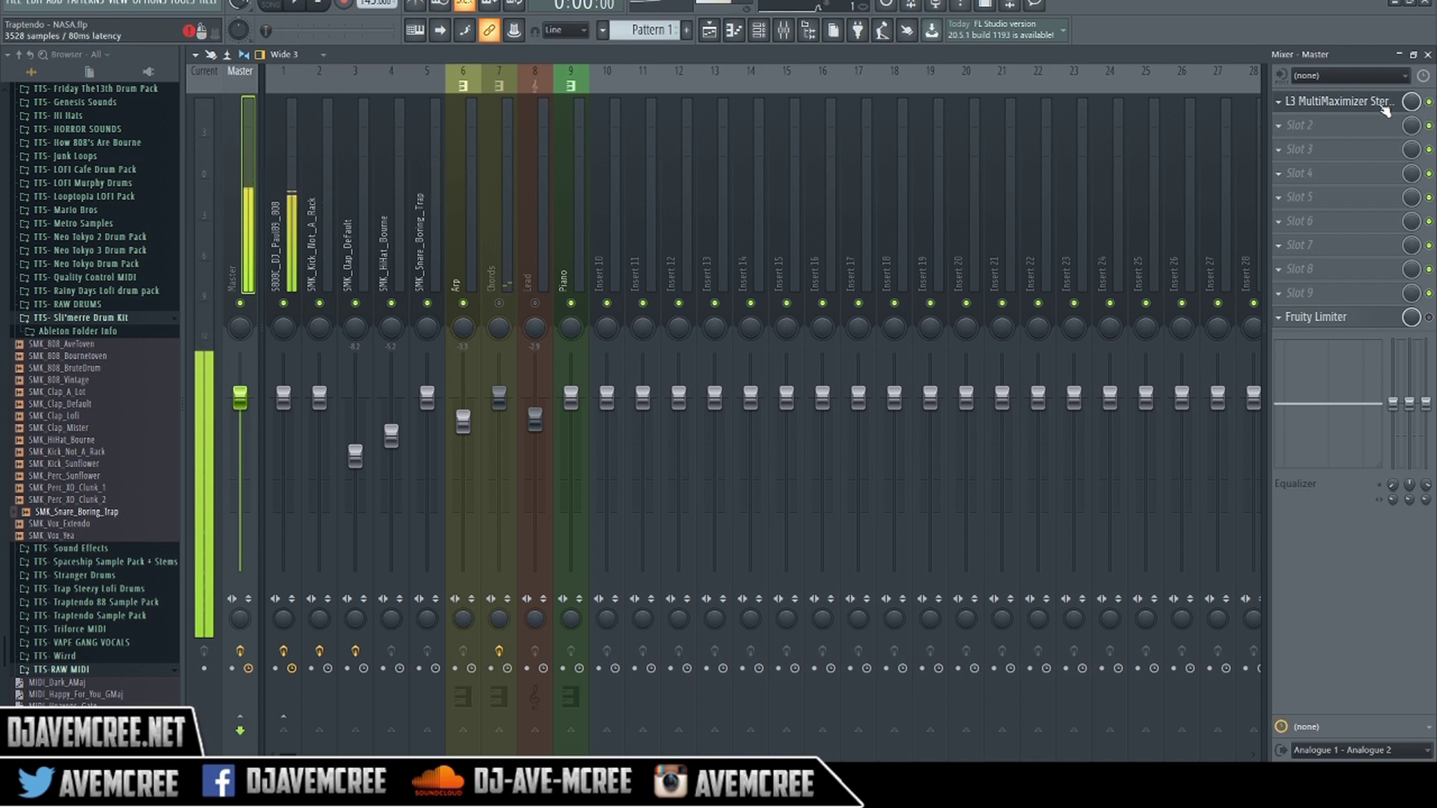
{"action": "left_click", "coordinate": [1380, 110]}
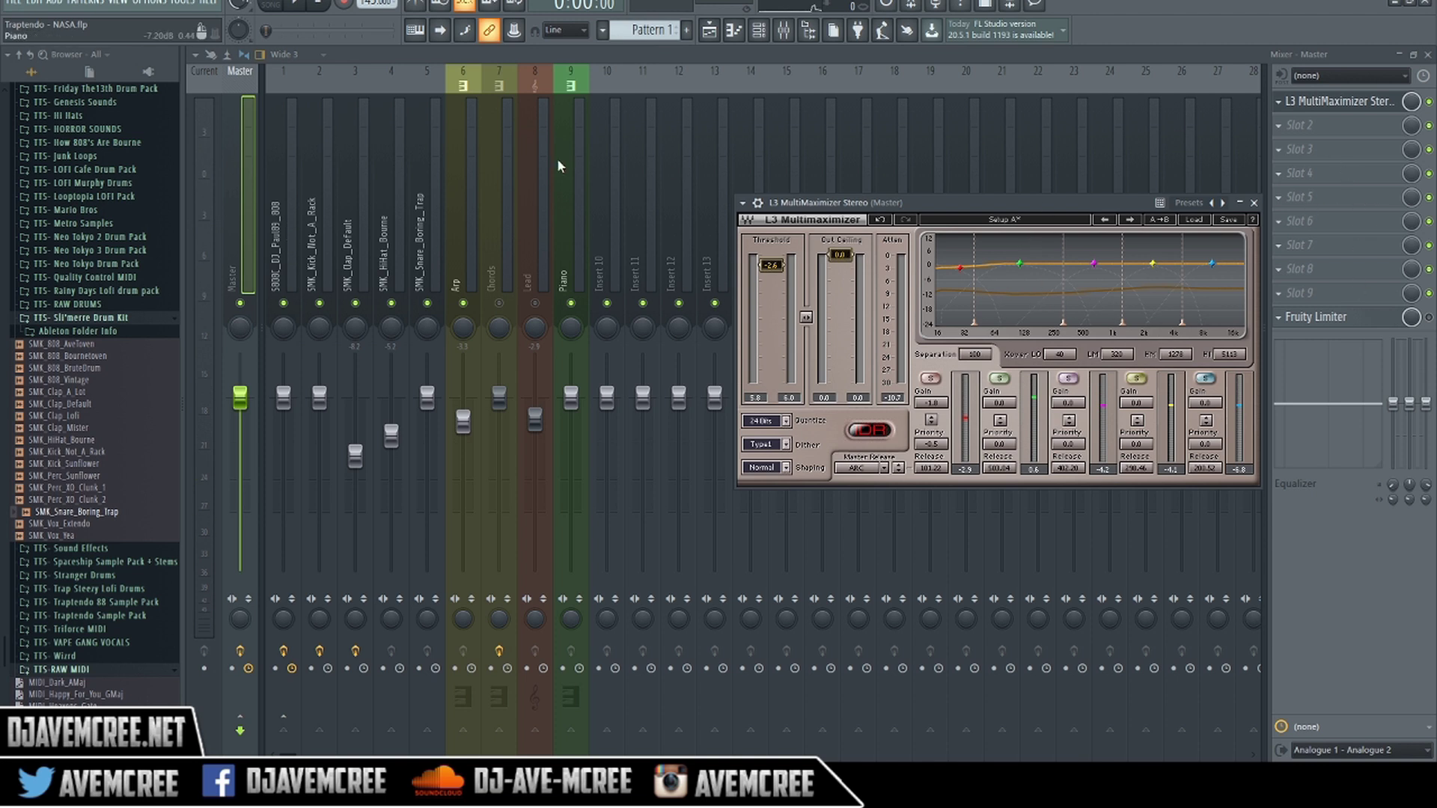
Return to the 808 mixer channel, solo it, and play the pattern.
{"action": "left_click", "coordinate": [289, 199]}
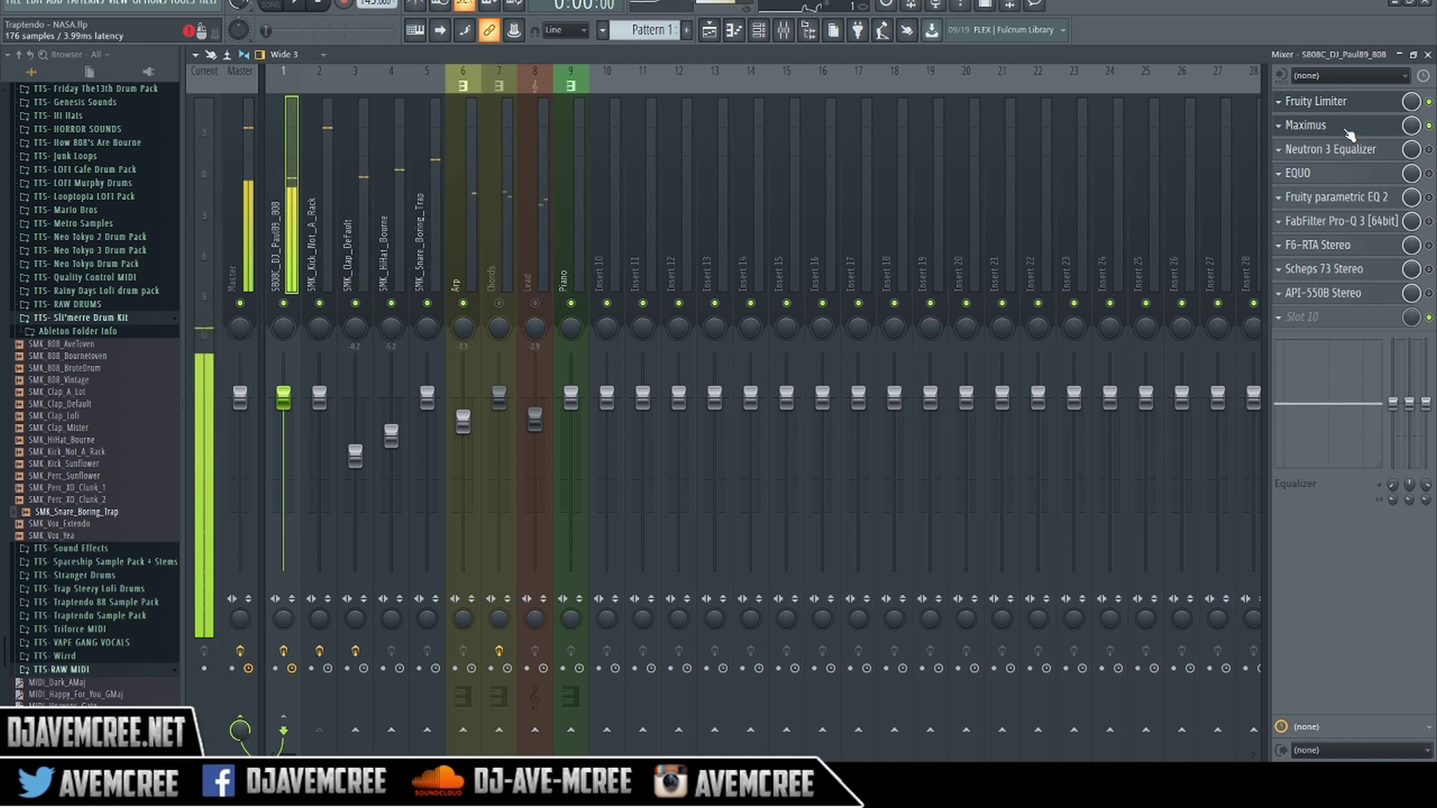
{"action": "left_click", "coordinate": [1345, 130]}
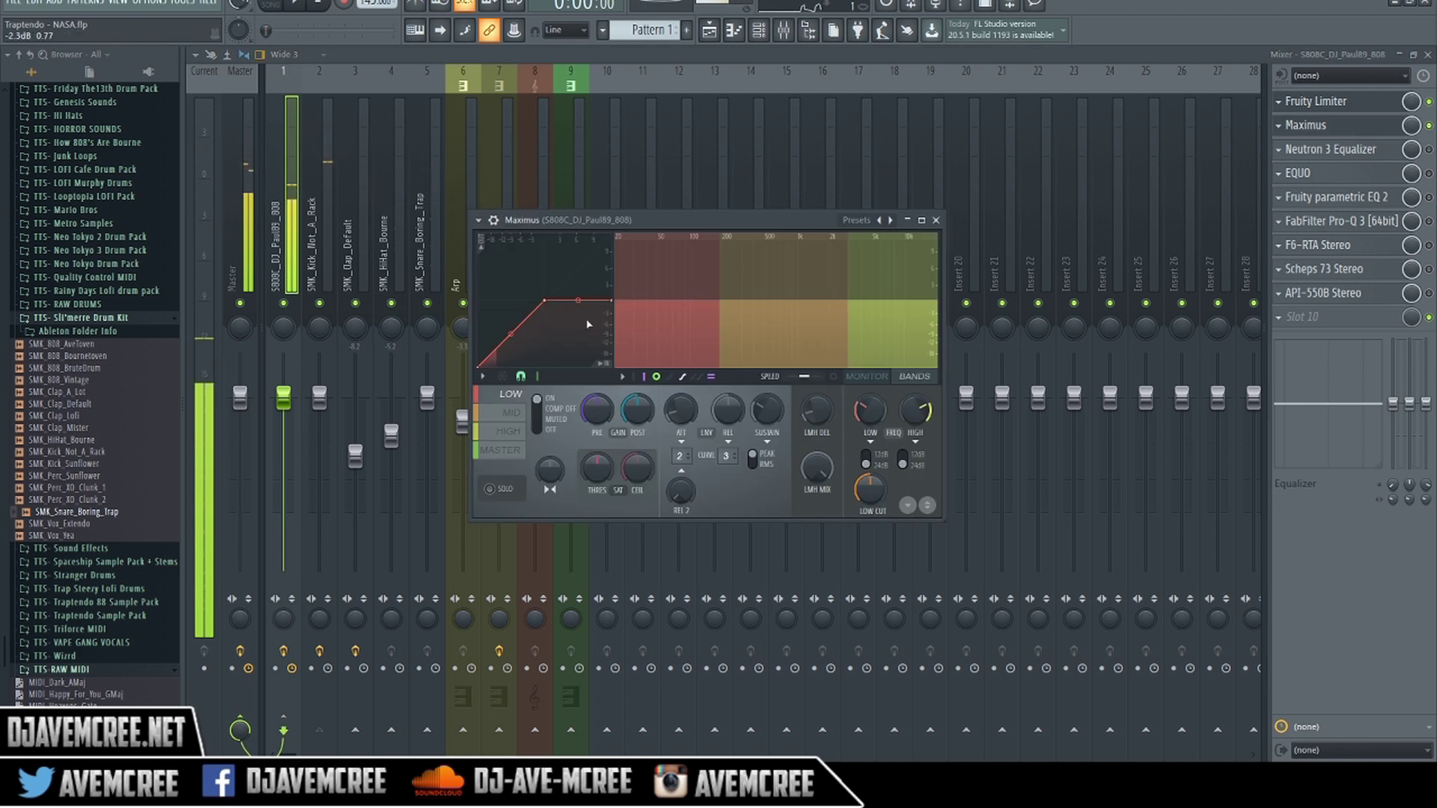
{"action": "right_click", "coordinate": [283, 303]}
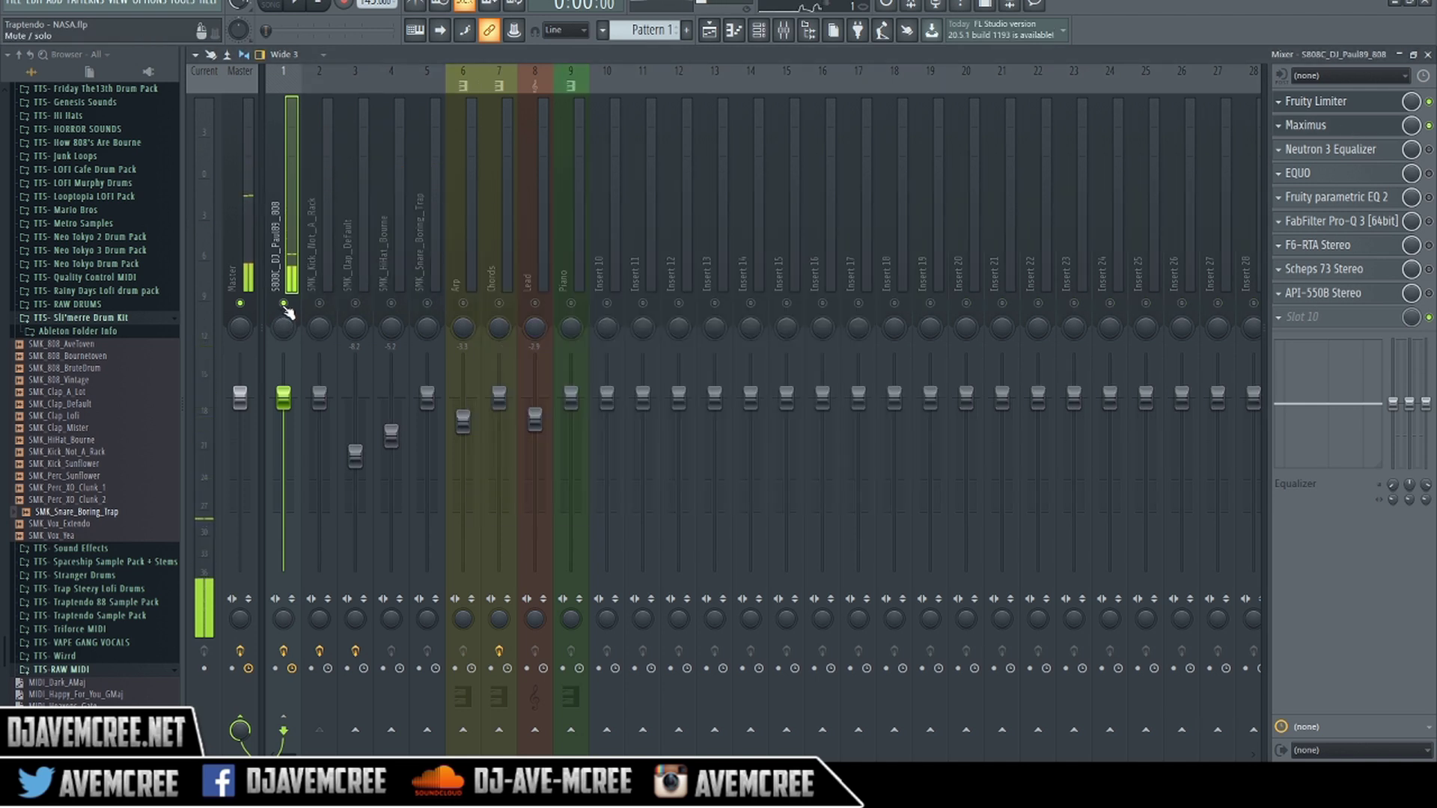
{"action": "key", "text": "space"}
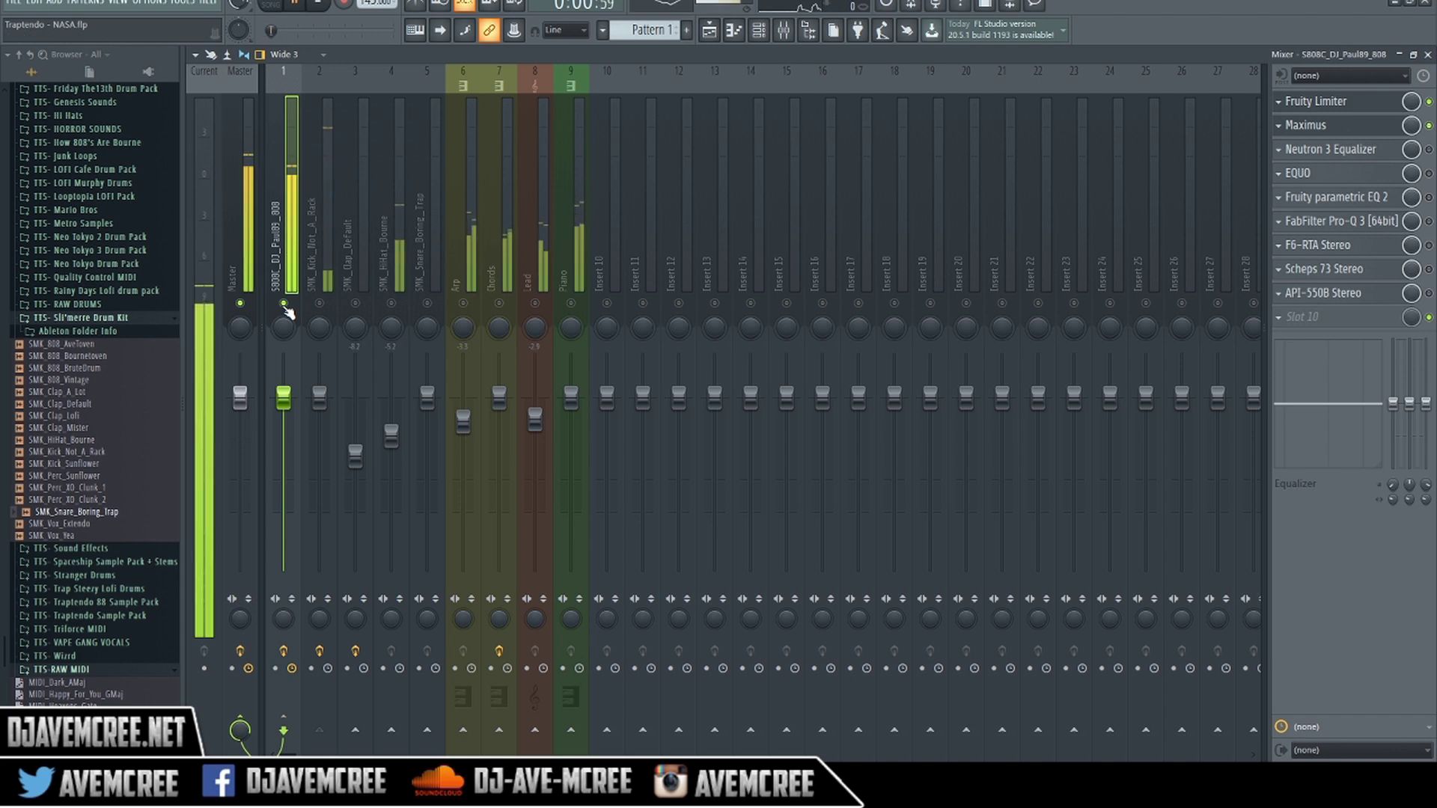
In the 808's Maximus, sweep the low band's pre gain down to silence and raise it slightly above the default level.
{"action": "left_click", "coordinate": [1374, 132]}
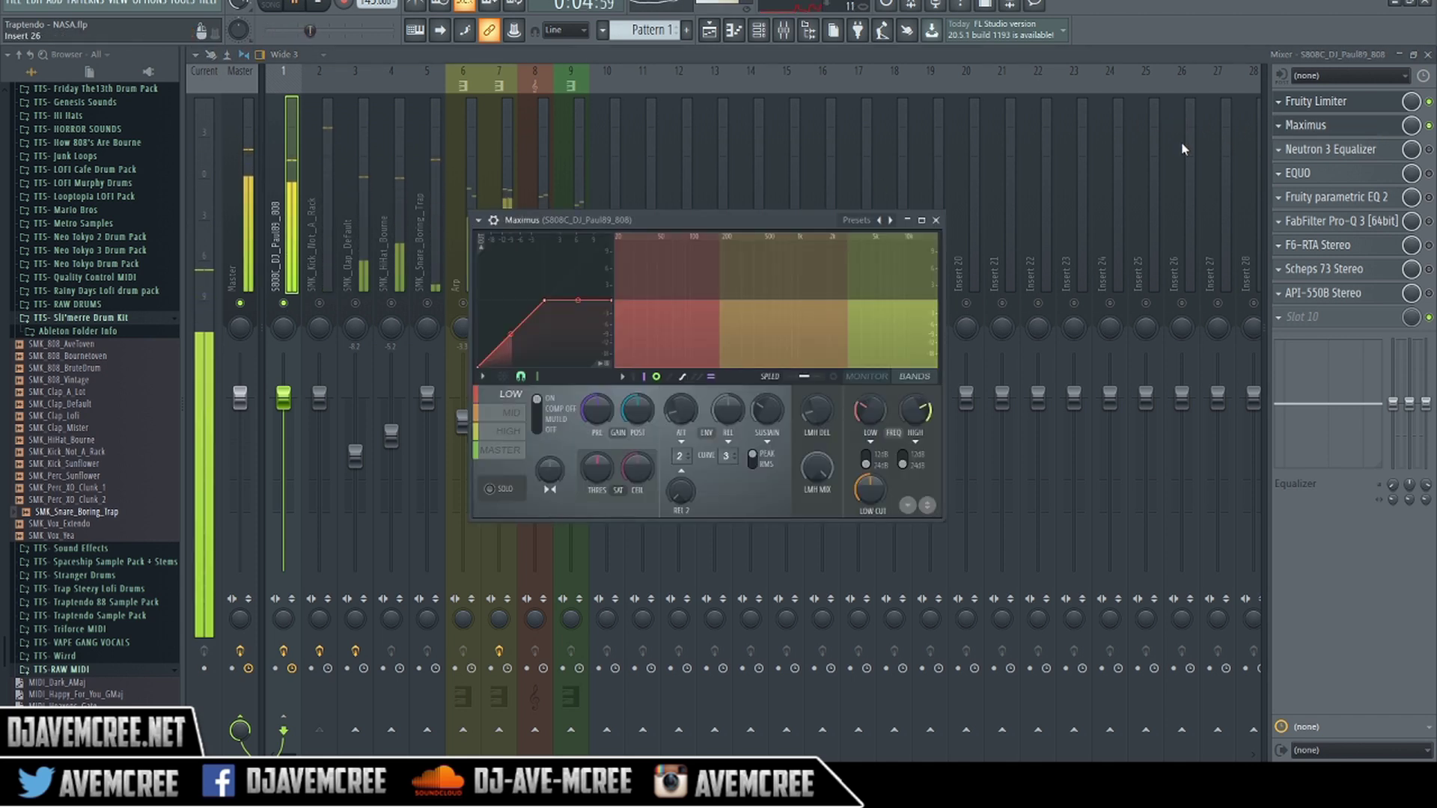
{"action": "key", "text": "Escape"}
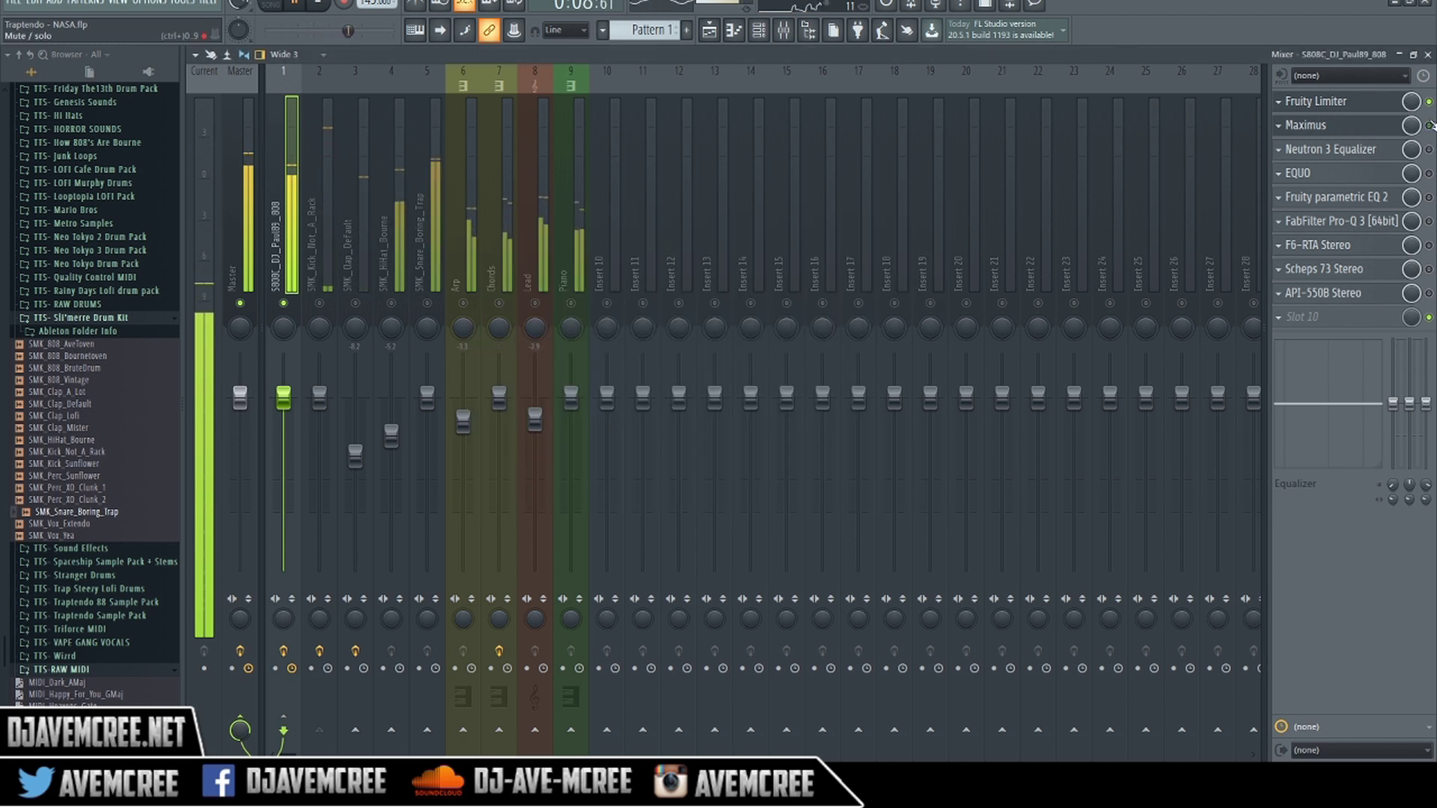
{"action": "left_click", "coordinate": [1372, 129]}
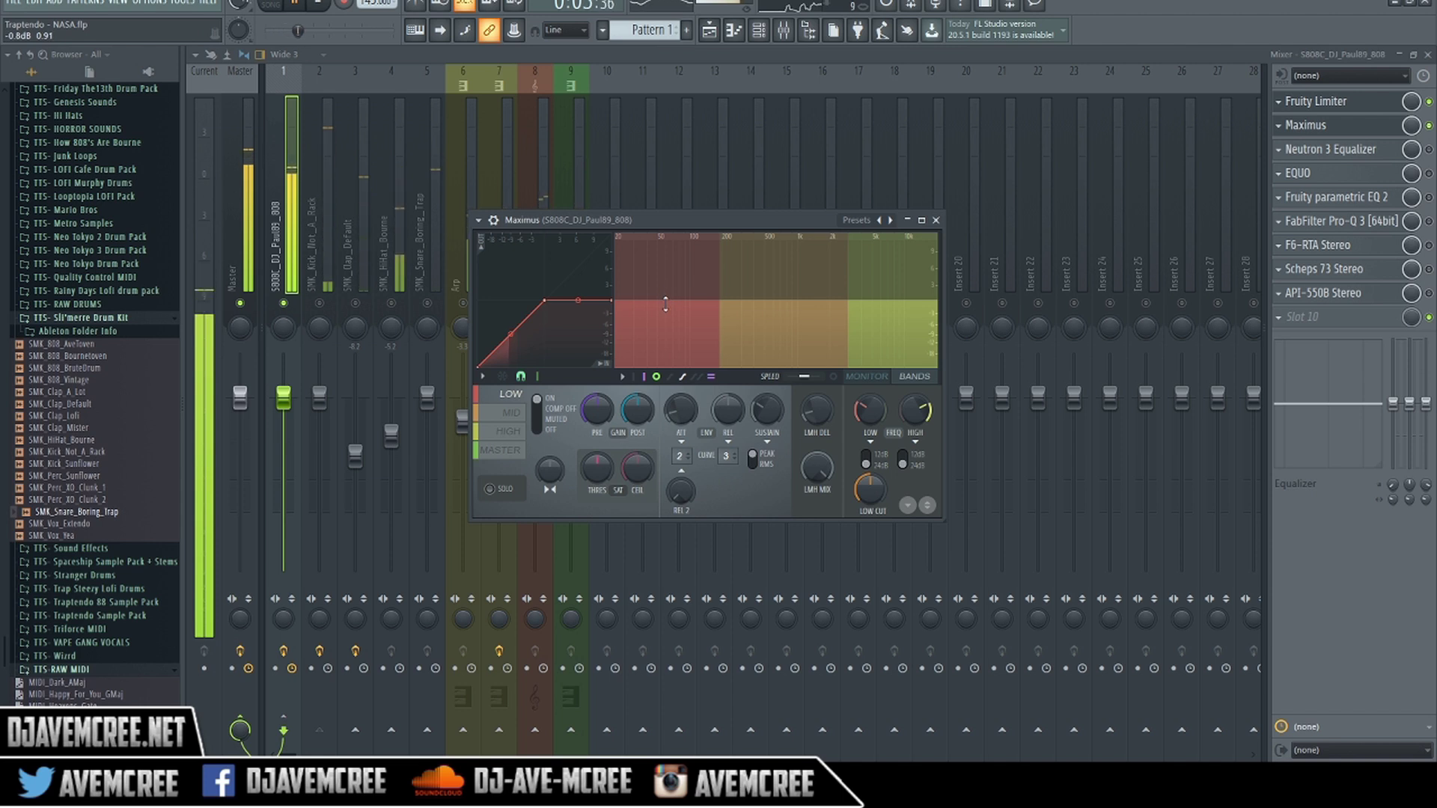
{"action": "left_click_drag", "start_coordinate": [665, 304], "coordinate": [665, 366]}
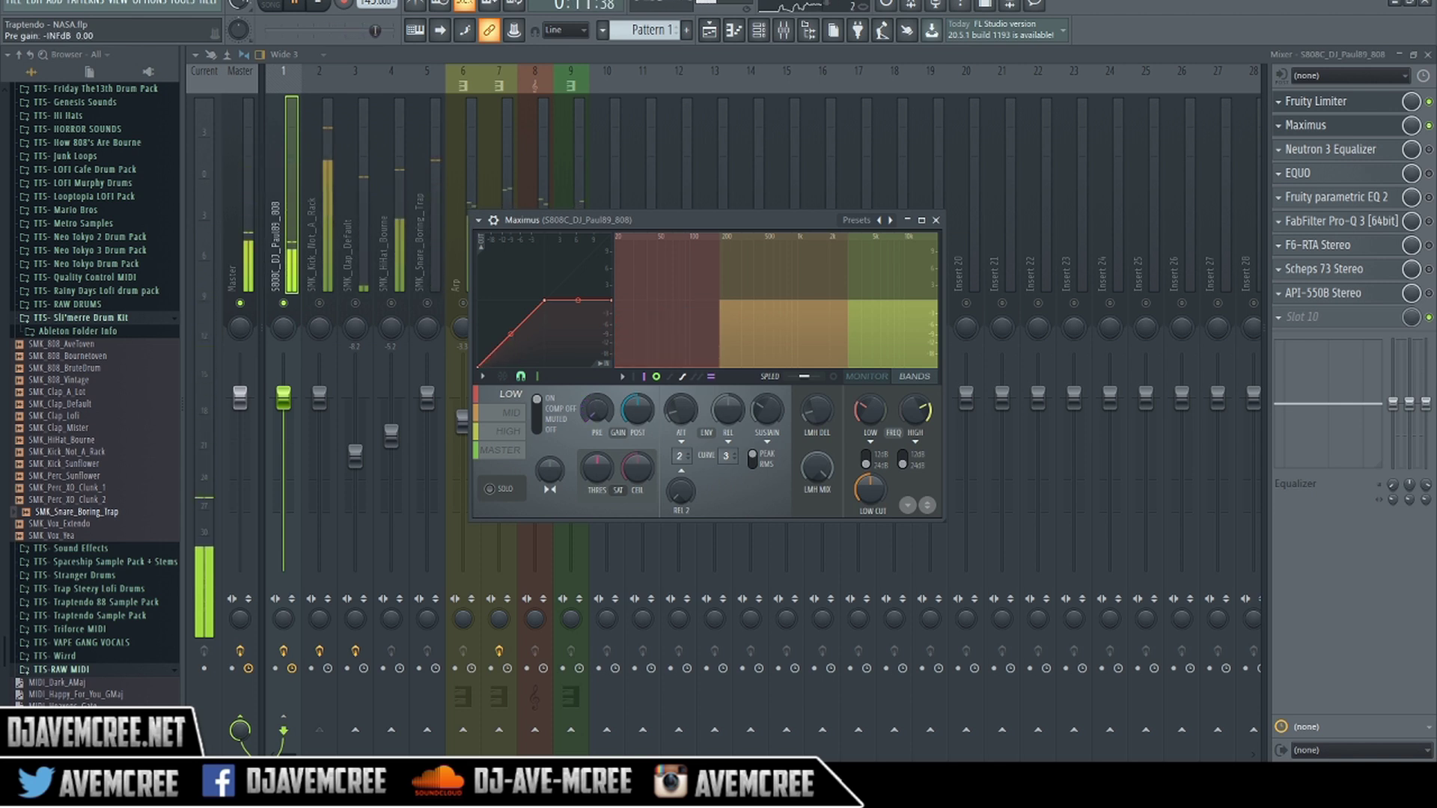
{"action": "left_click_drag", "start_coordinate": [665, 366], "coordinate": [665, 285]}
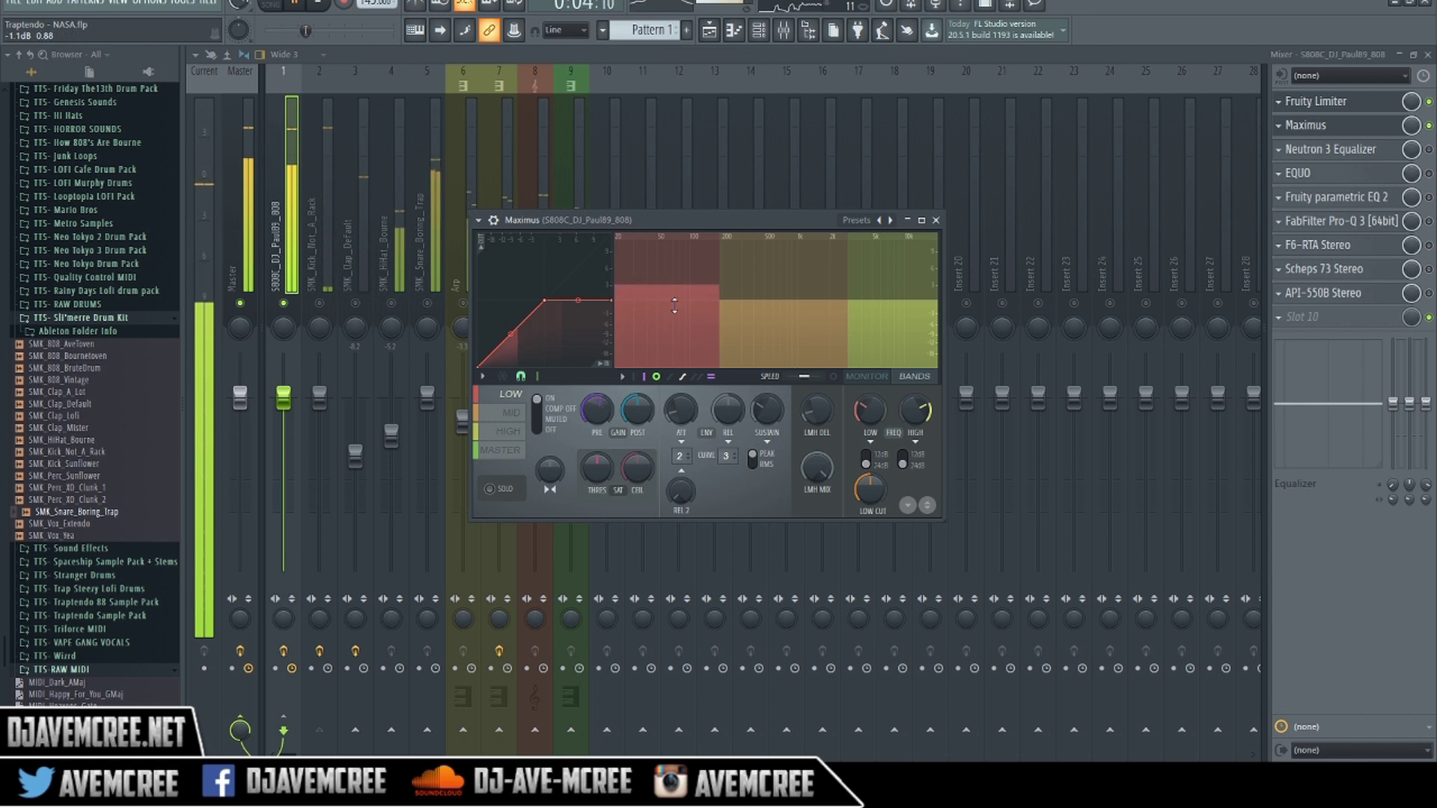
Turn on the spectrum overlay in the Maximus bands display and lower the low-band crossover to just above 50 Hz.
{"action": "left_click", "coordinate": [834, 378]}
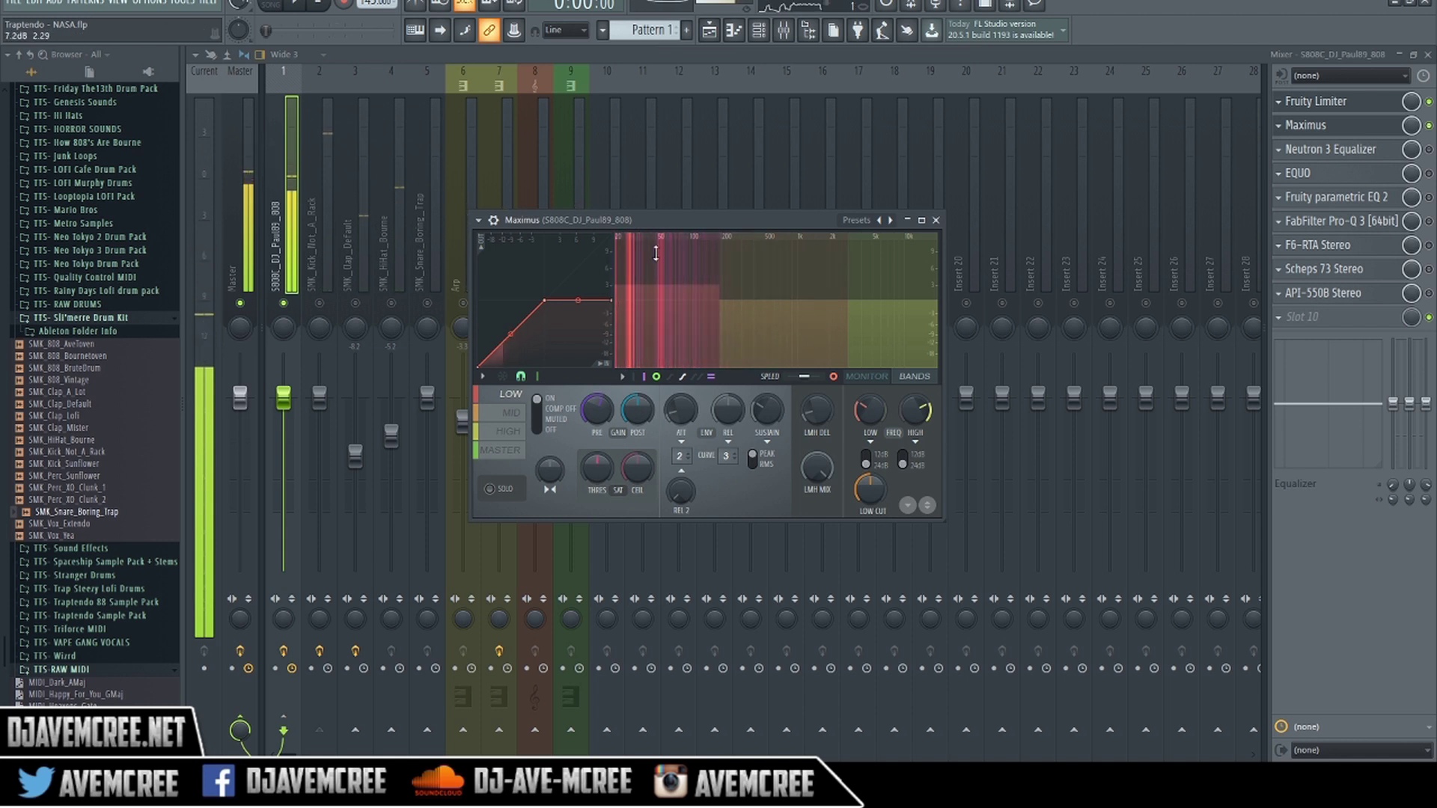
{"action": "left_click_drag", "start_coordinate": [743, 277], "coordinate": [695, 277]}
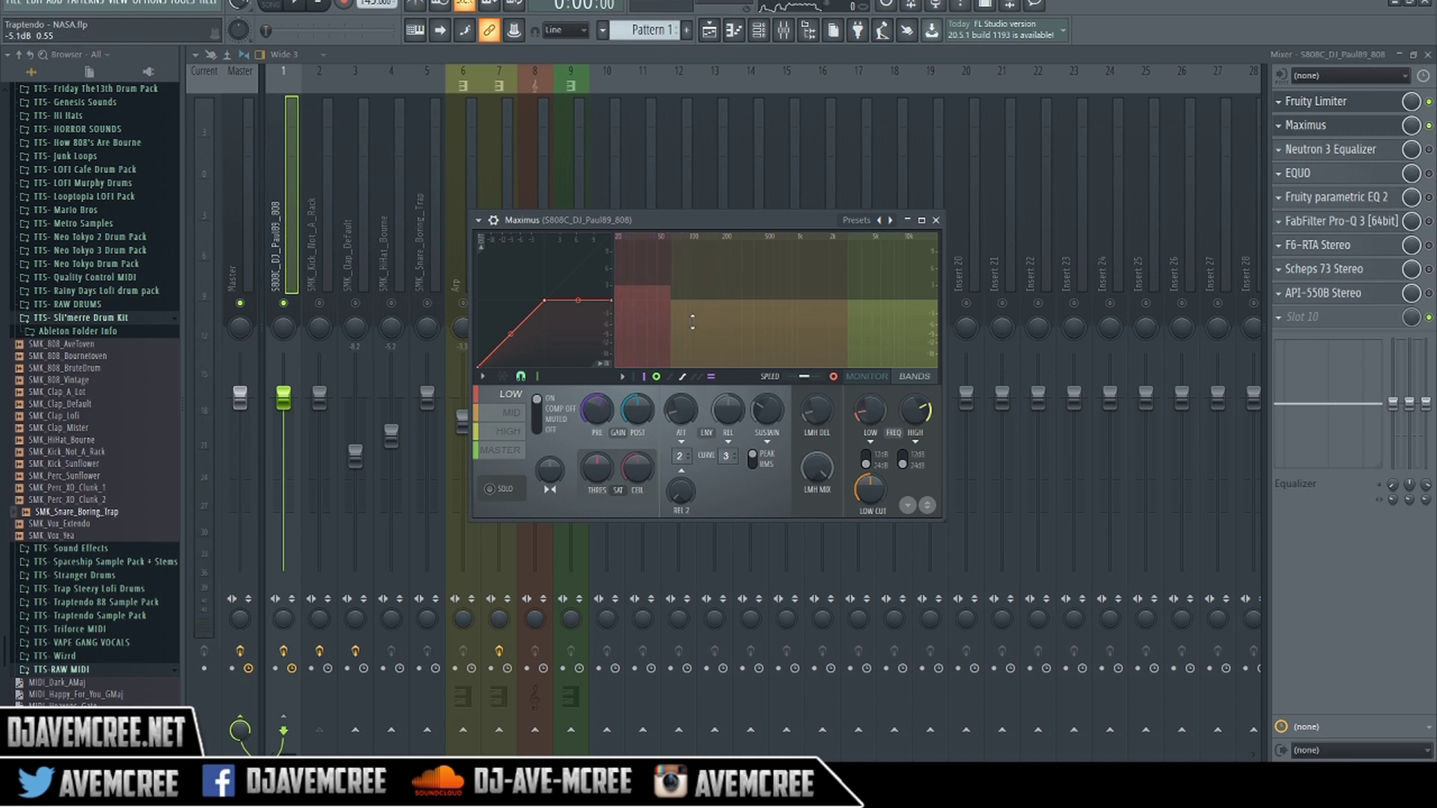
{"action": "key", "text": "space"}
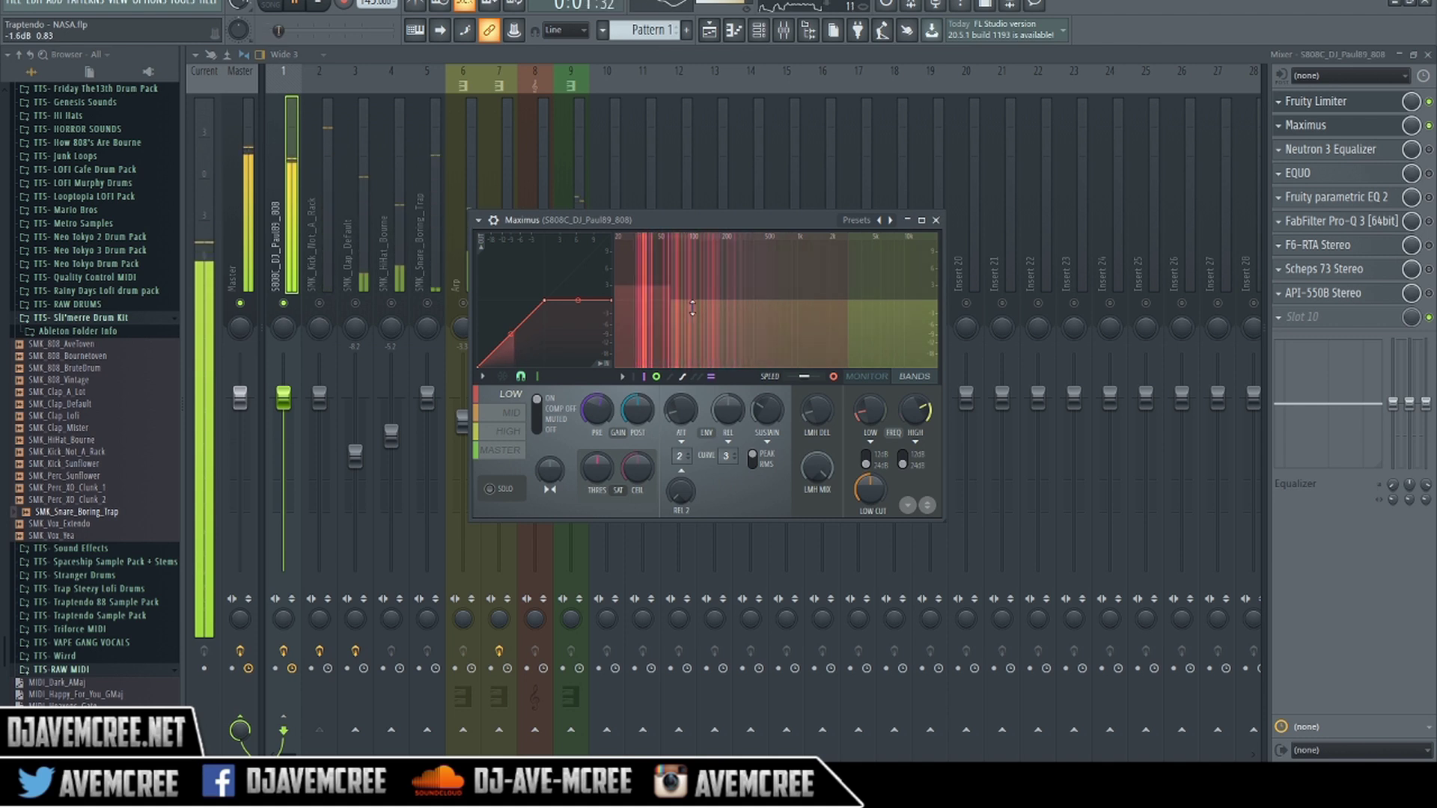
Raise the mid band's pre gain above the low band's level while the 808 plays.
{"action": "left_click", "coordinate": [692, 322]}
{"action": "mouse_move", "coordinate": [692, 299]}
{"action": "left_mouse_down"}
{"action": "mouse_move", "coordinate": [692, 235]}
{"action": "mouse_move", "coordinate": [692, 307]}
{"action": "left_mouse_up"}
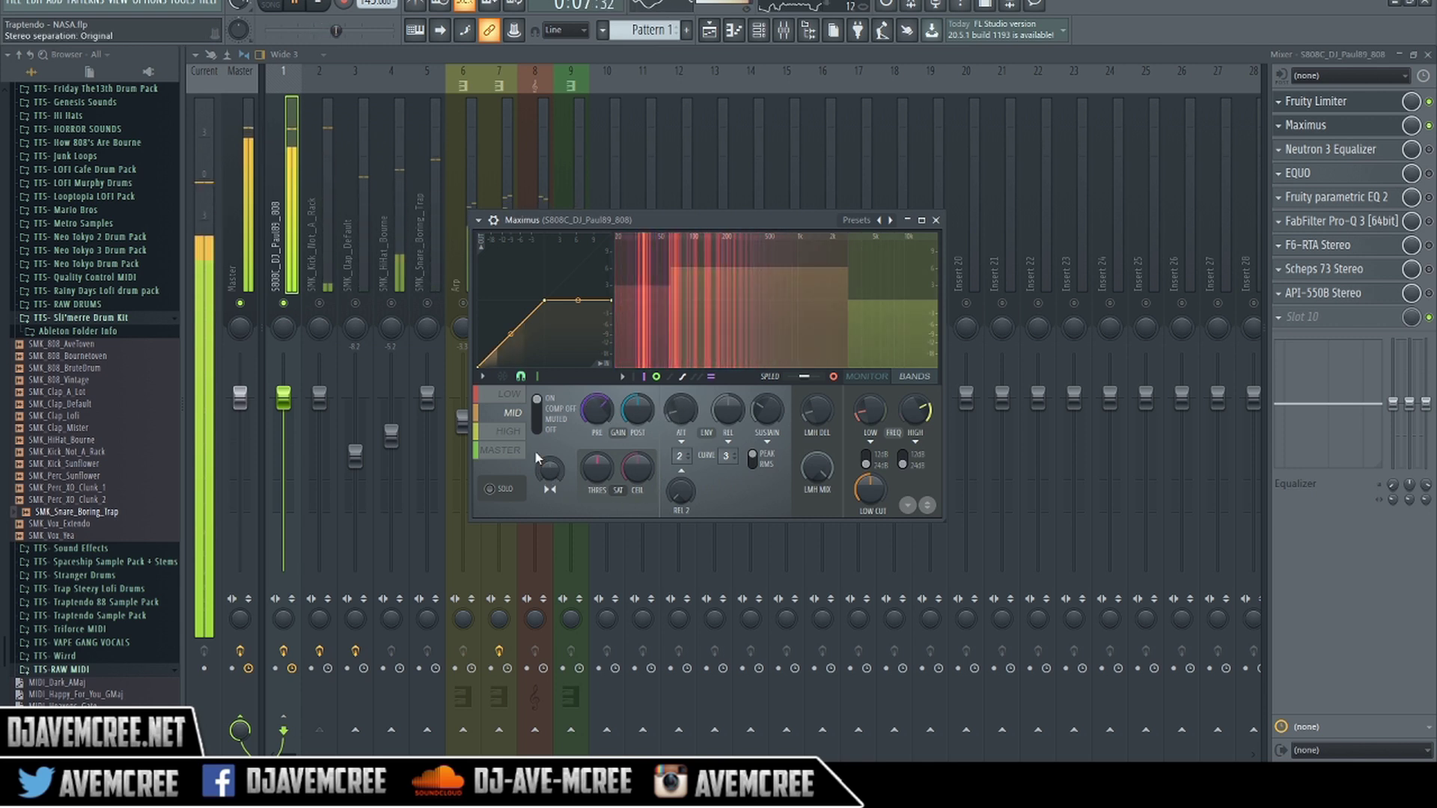
Select the low band in Maximus and try its stereo separation at 100% merged.
{"action": "left_click", "coordinate": [509, 394]}
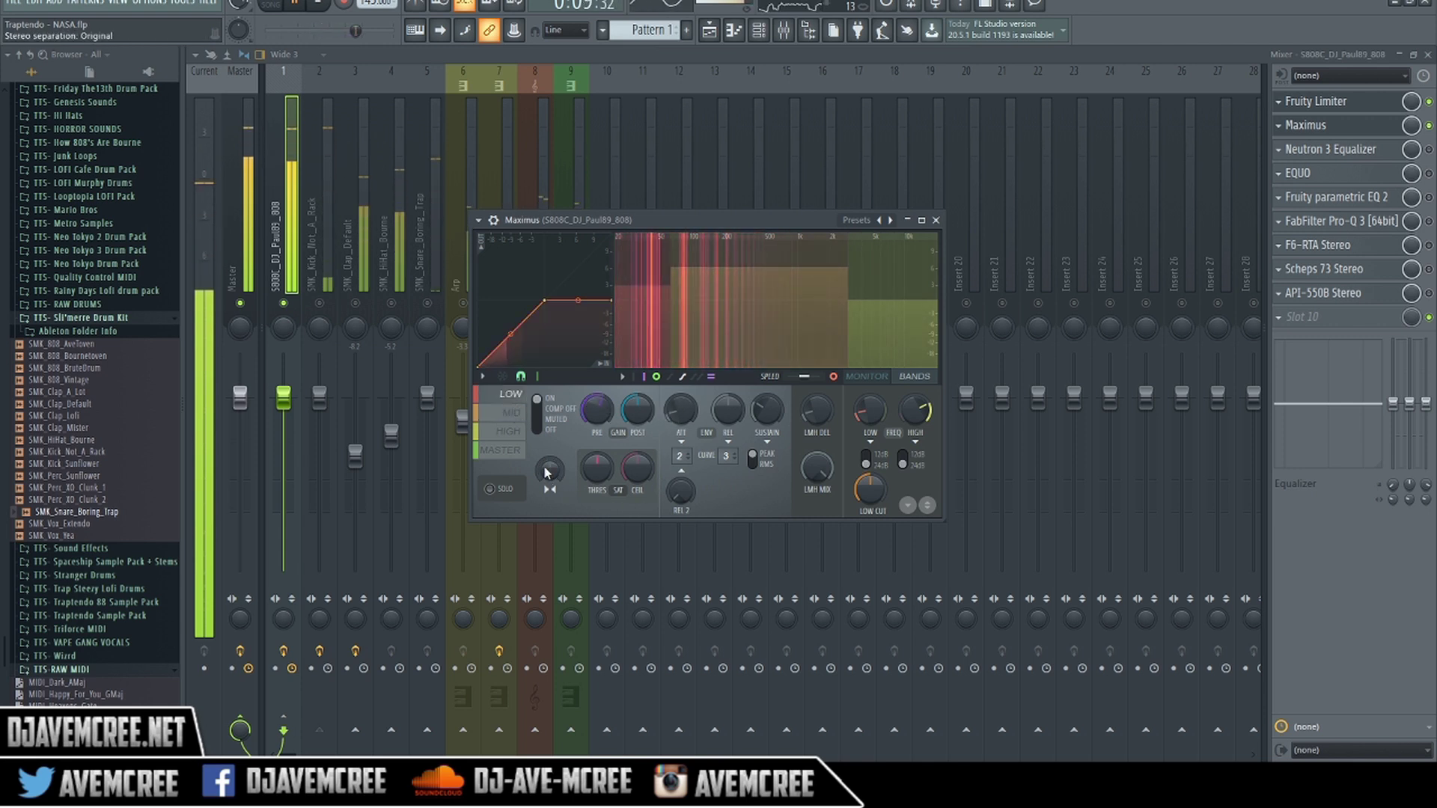
{"action": "key", "text": "space"}
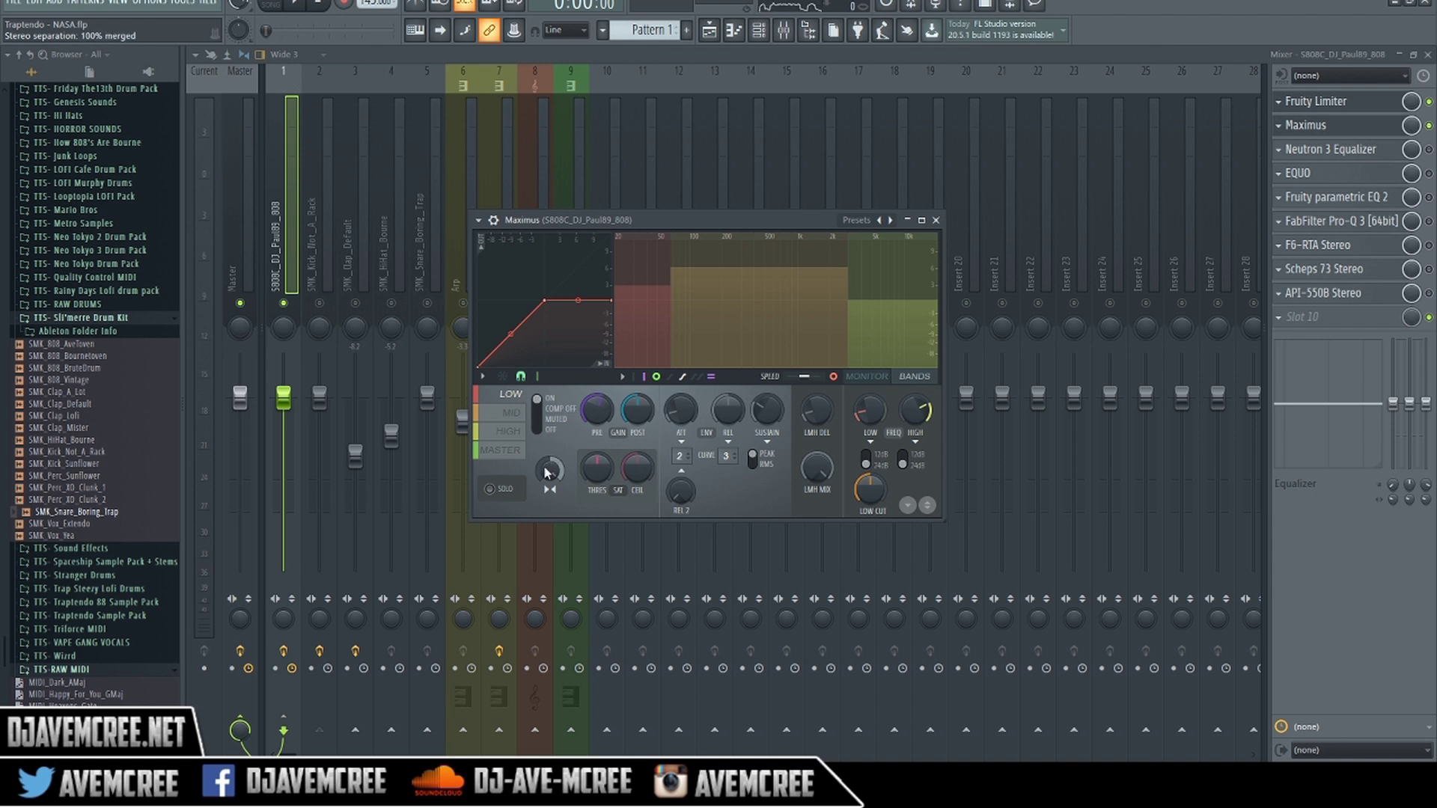
{"action": "left_click_drag", "start_coordinate": [547, 471], "coordinate": [554, 467]}
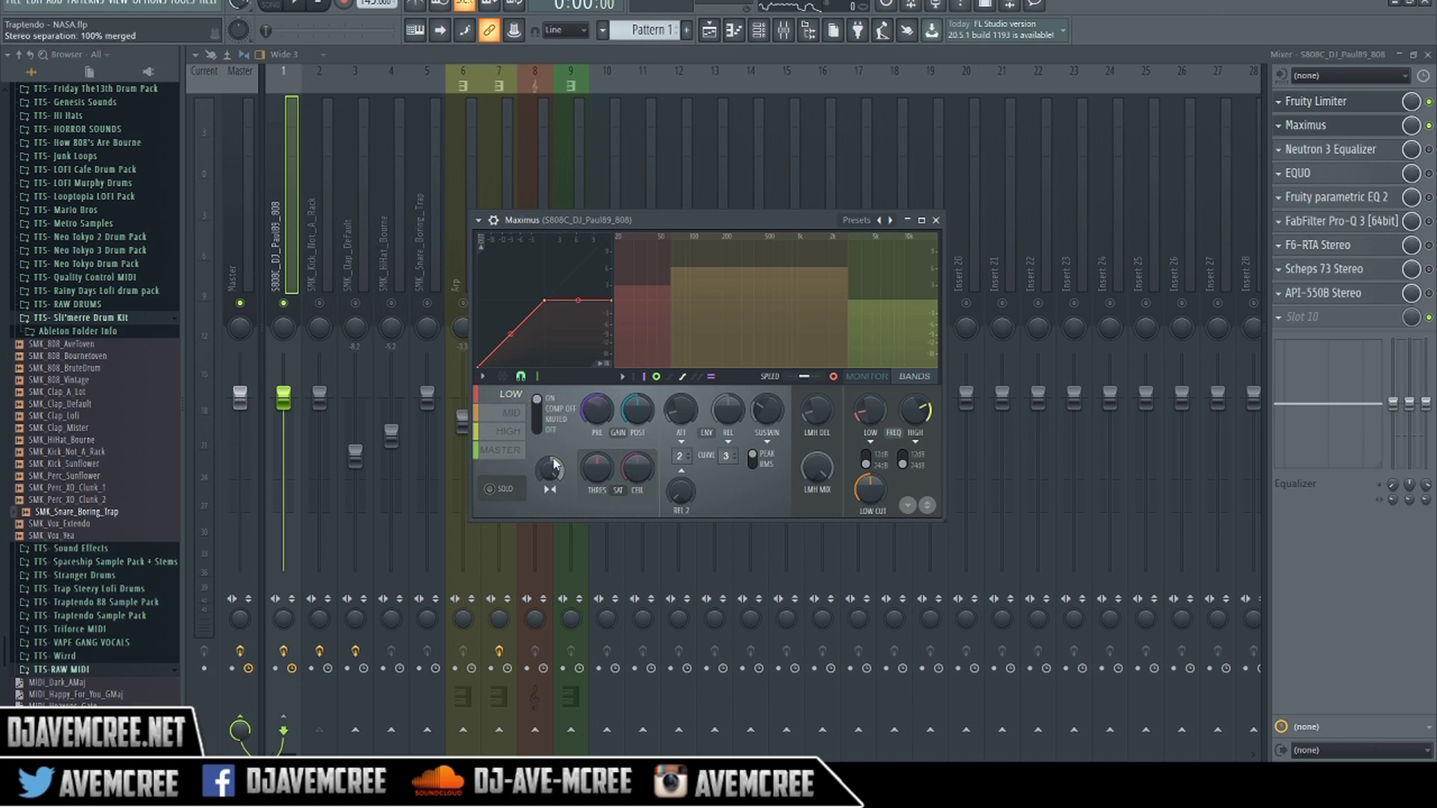
Solo the low band and audition it while varying its stereo separation.
{"action": "left_click", "coordinate": [506, 489]}
{"action": "key", "text": "space"}
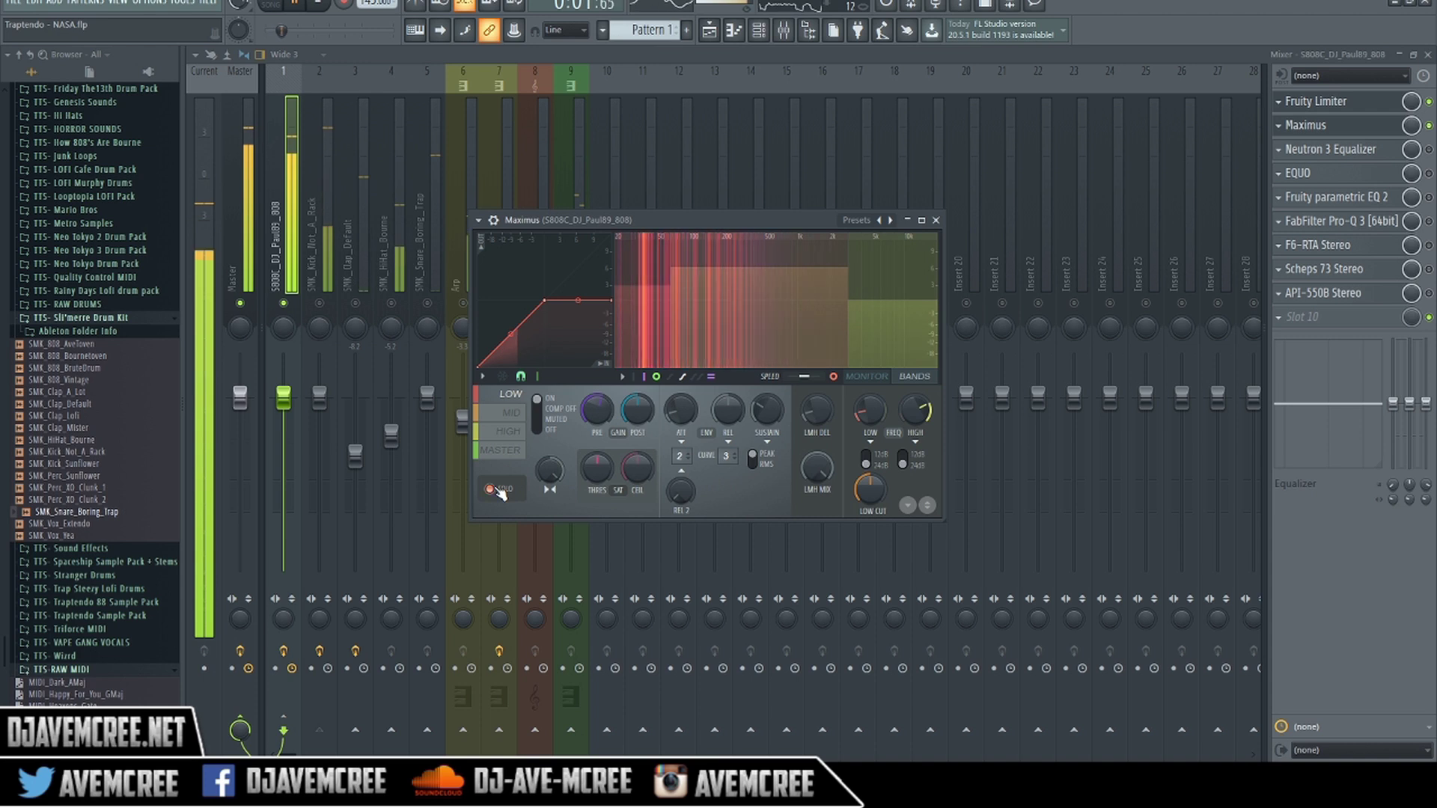
{"action": "left_click_drag", "start_coordinate": [542, 465], "coordinate": [542, 465]}
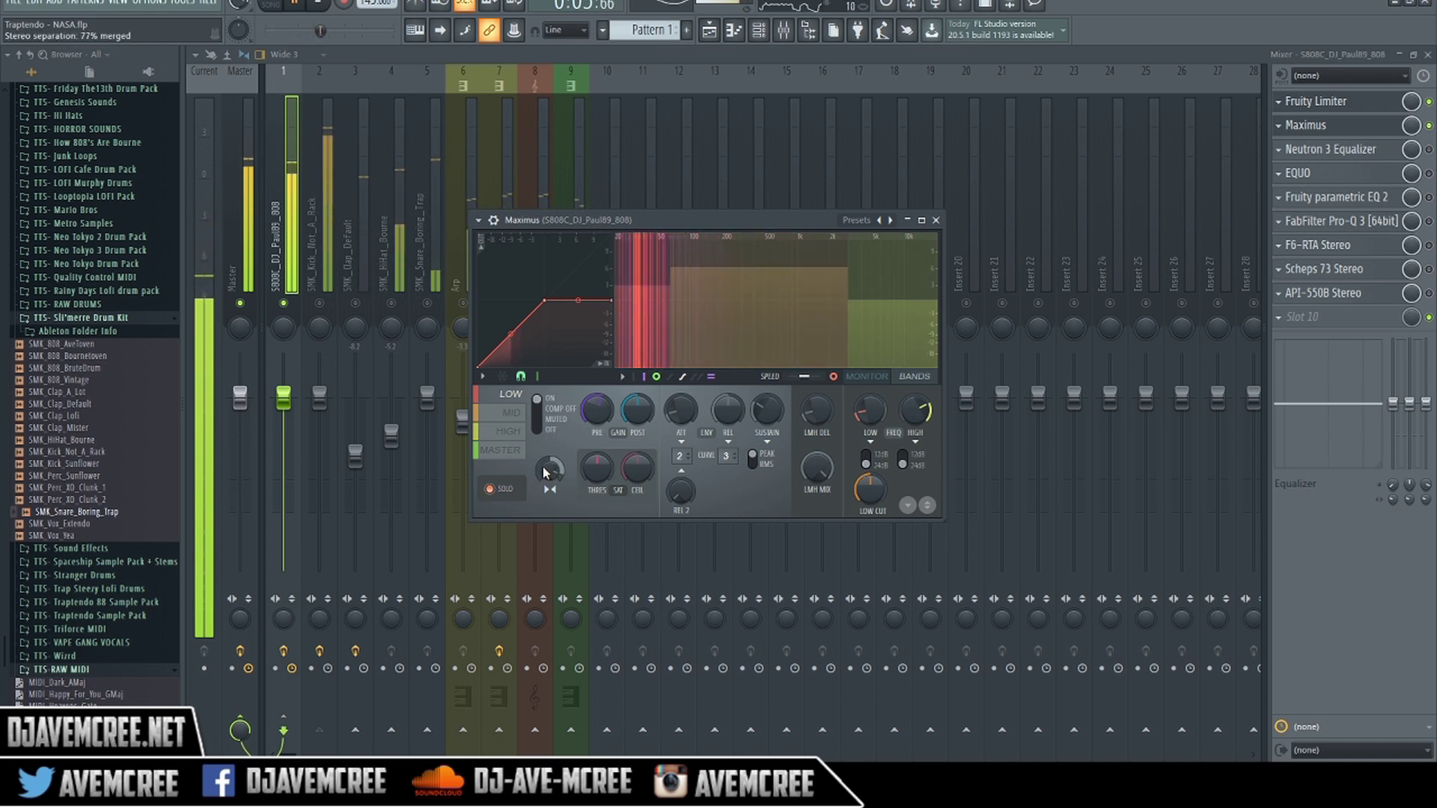
{"action": "key", "text": "space"}
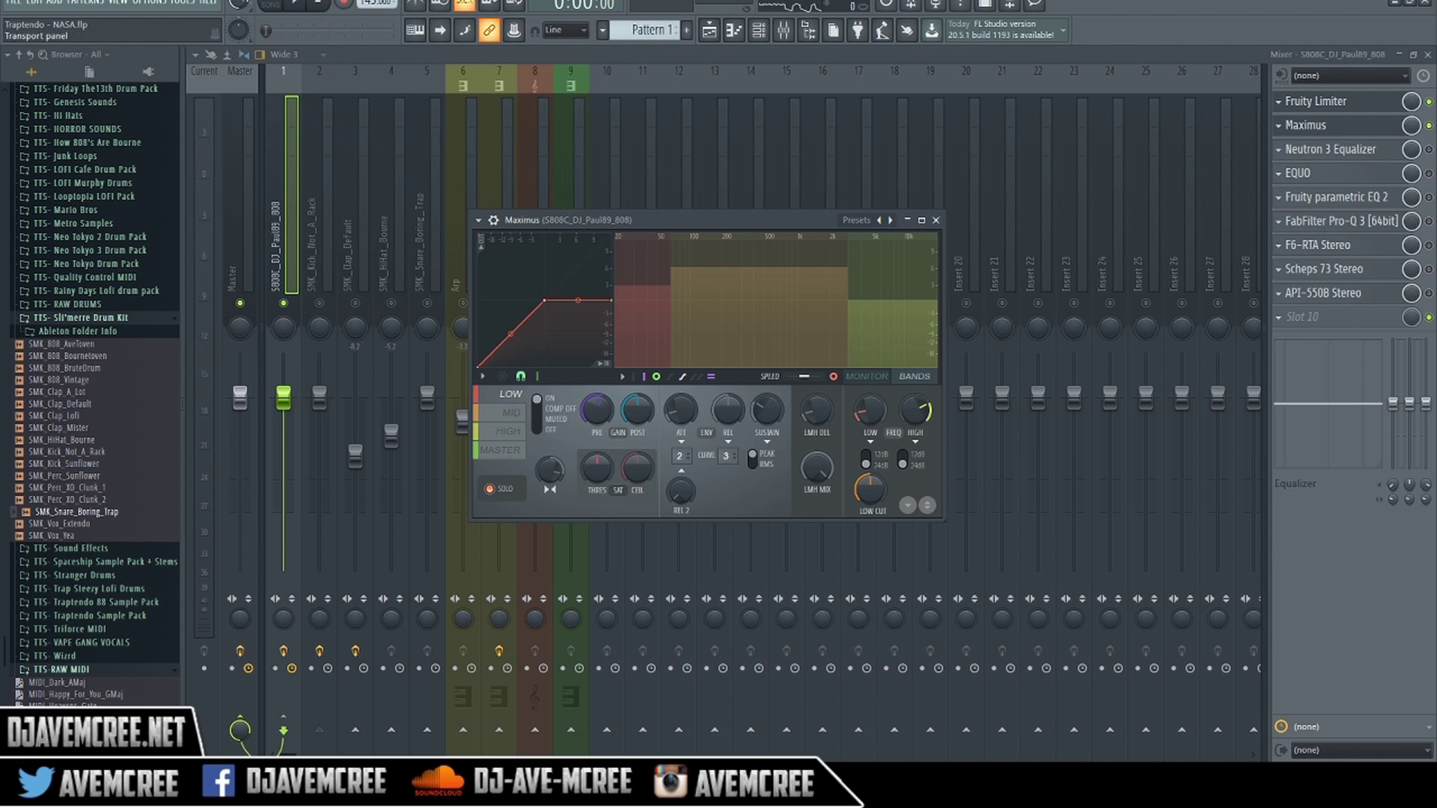
Play the 808 with the low band soloed, turn off the band solo, stop playback, and close Maximus.
{"action": "left_click", "coordinate": [299, 4]}
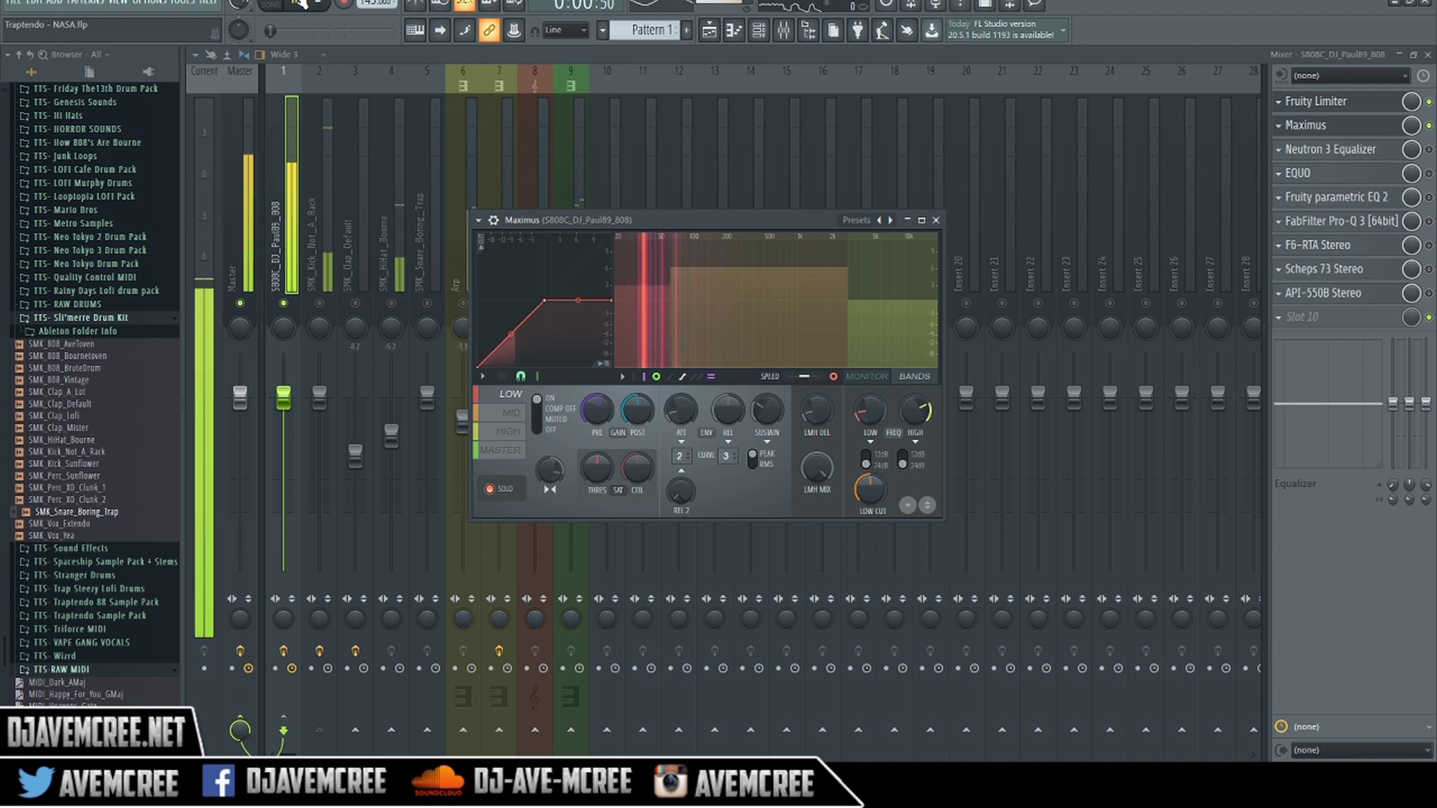
{"action": "left_click", "coordinate": [492, 490]}
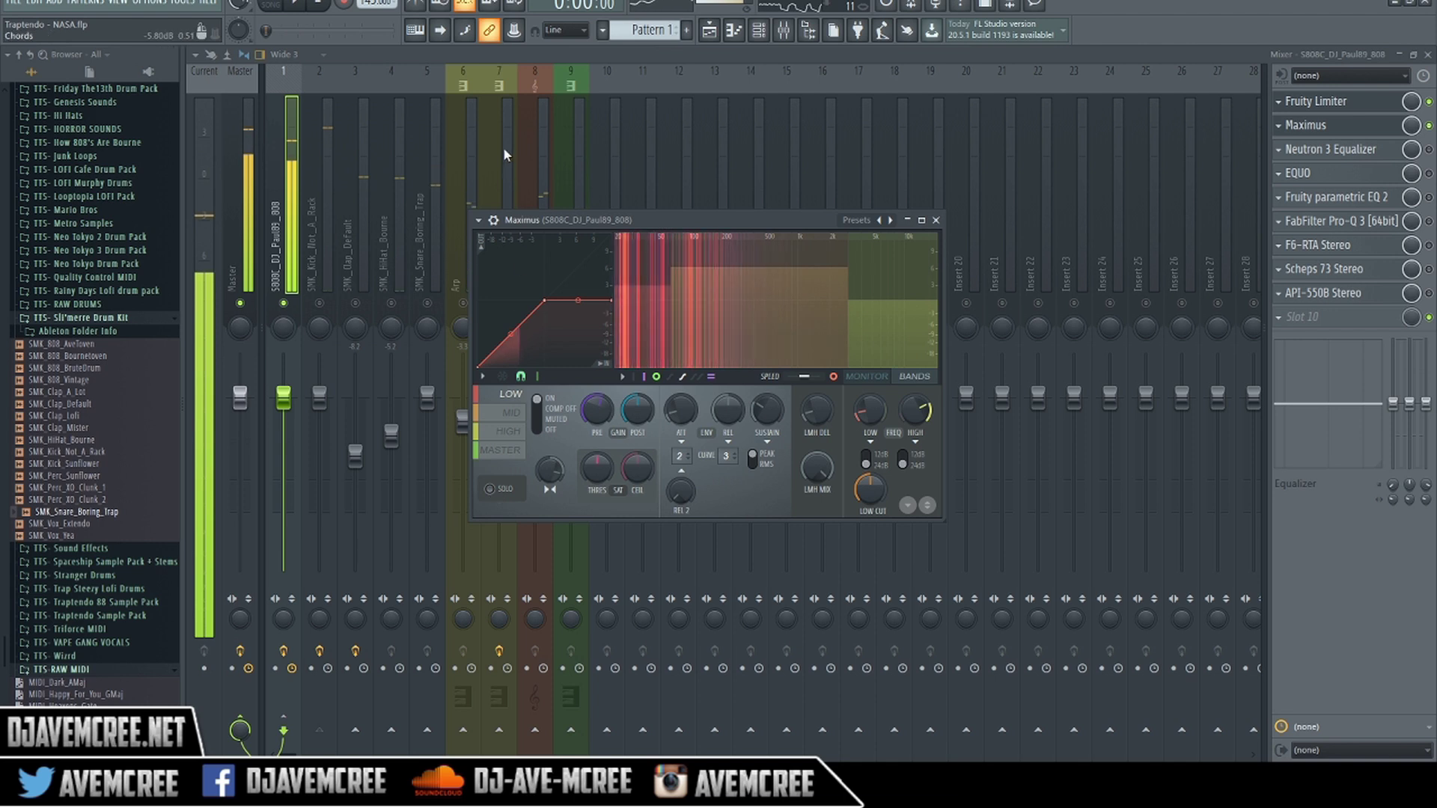
{"action": "left_click", "coordinate": [323, 6]}
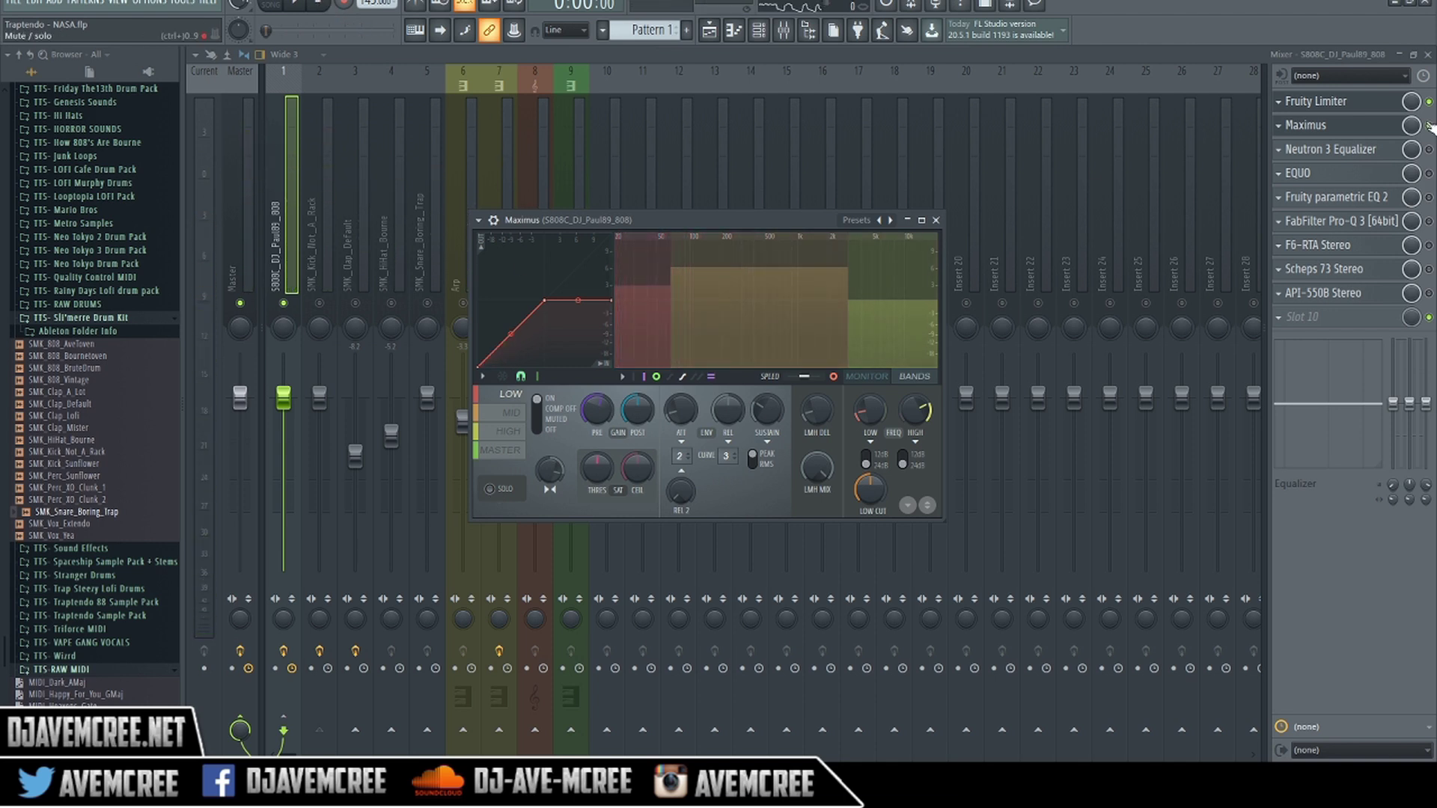
{"action": "key", "text": "Escape"}
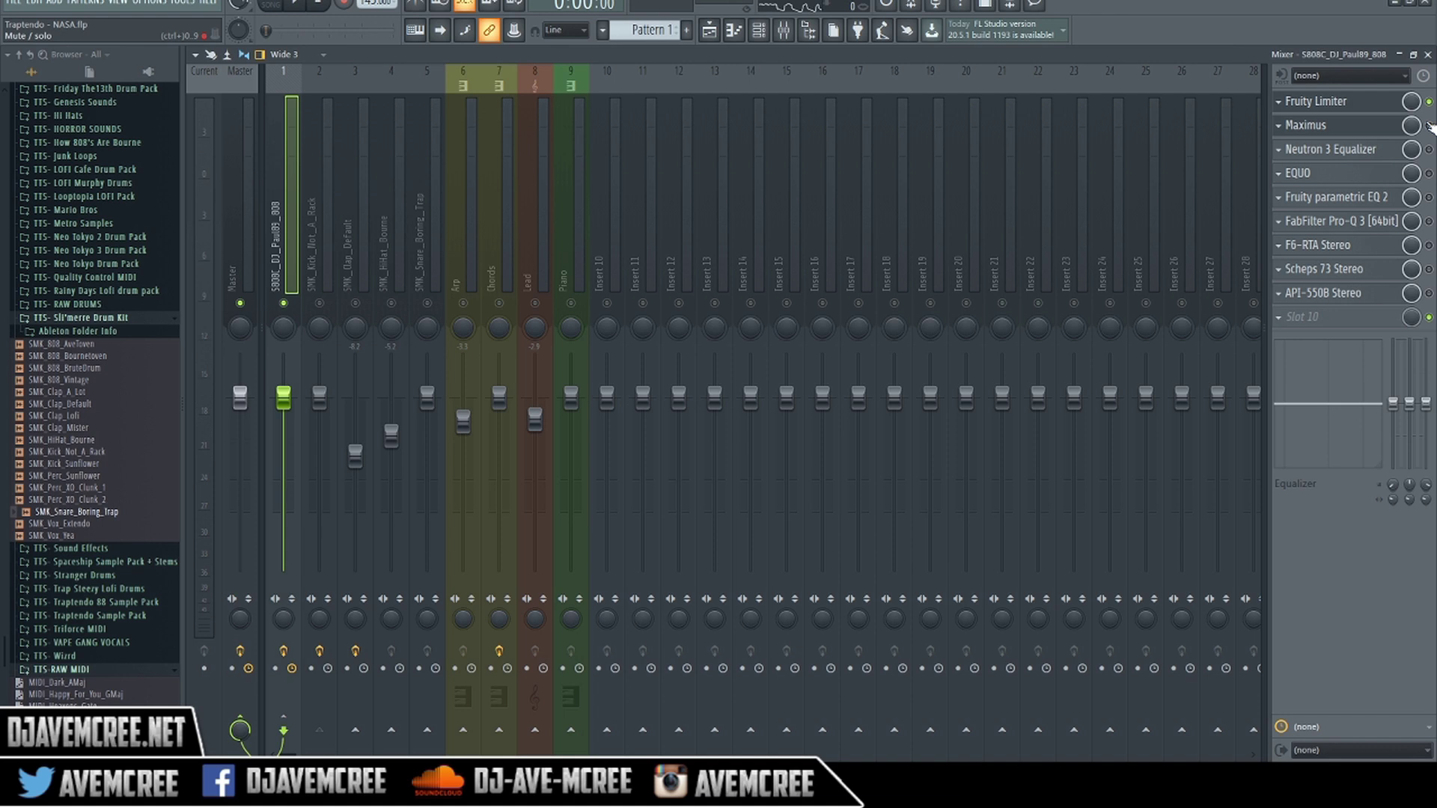
Open the Neutron 3 Equalizer on the 808 channel, dismiss its preset manager, and reposition the plugin window.
{"action": "left_click", "coordinate": [1345, 154]}
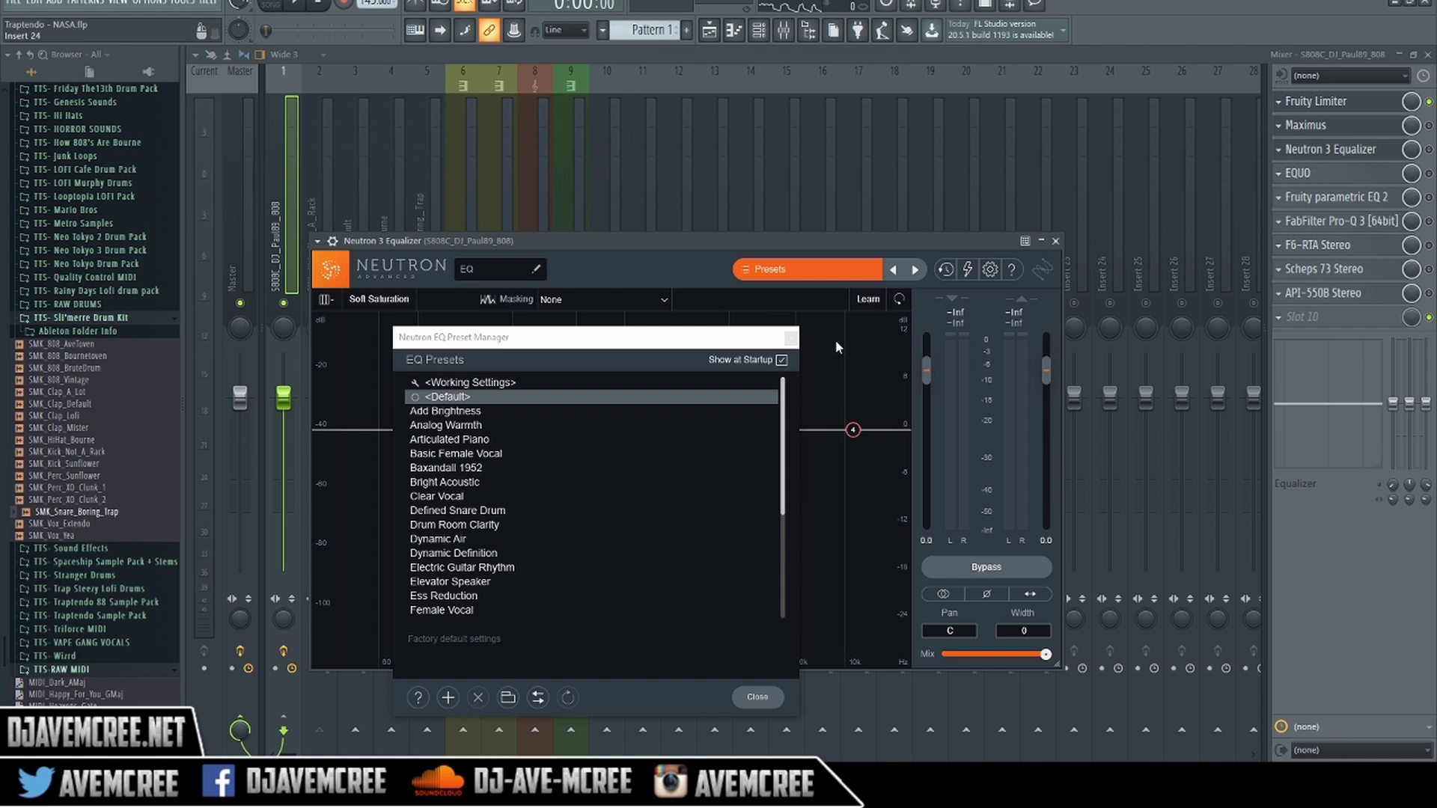
{"action": "left_click", "coordinate": [791, 338]}
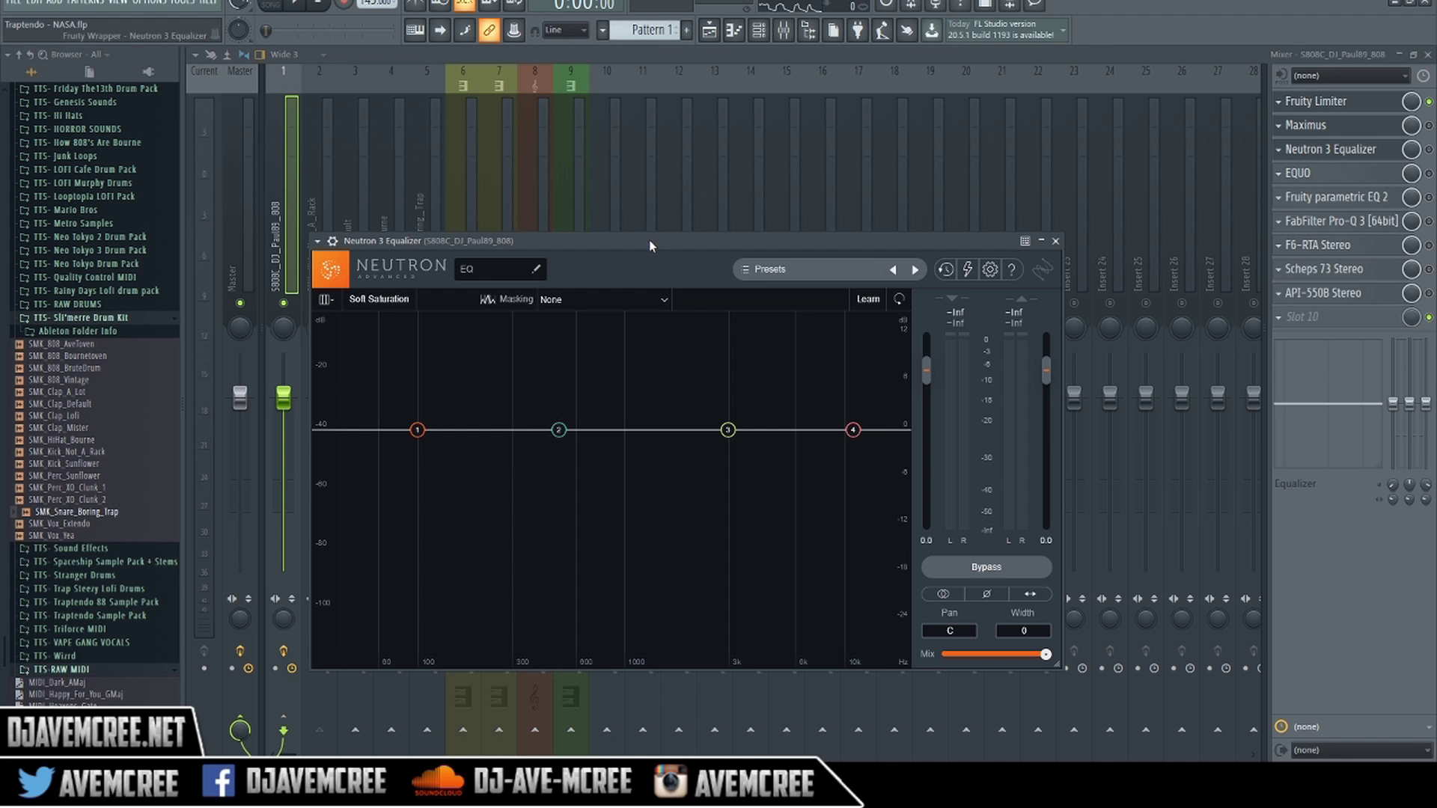
{"action": "left_click_drag", "start_coordinate": [649, 244], "coordinate": [688, 205]}
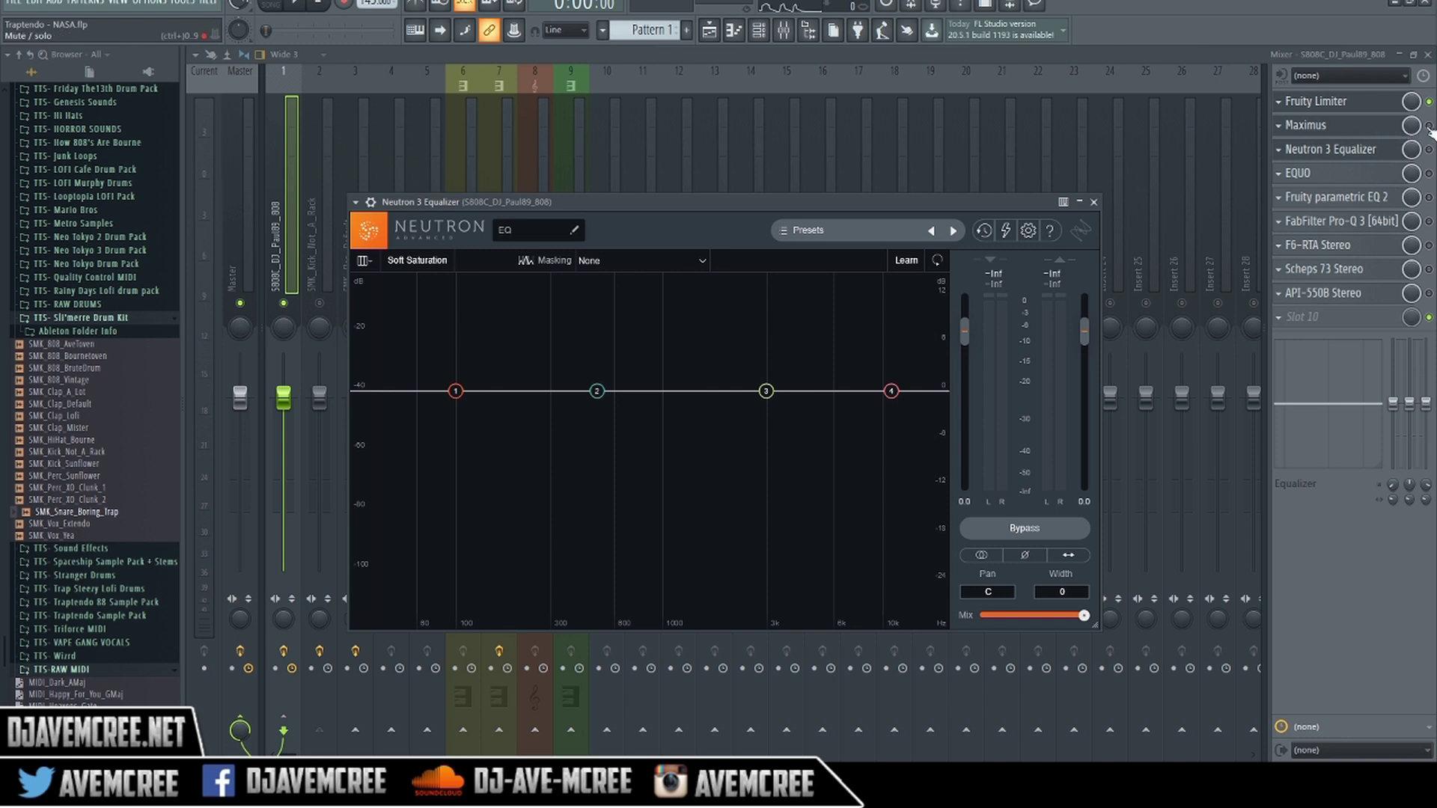
Enable the Neutron 3 Equalizer on the 808 channel, reopen it, and dismiss its preset manager.
{"action": "left_click", "coordinate": [1430, 150]}
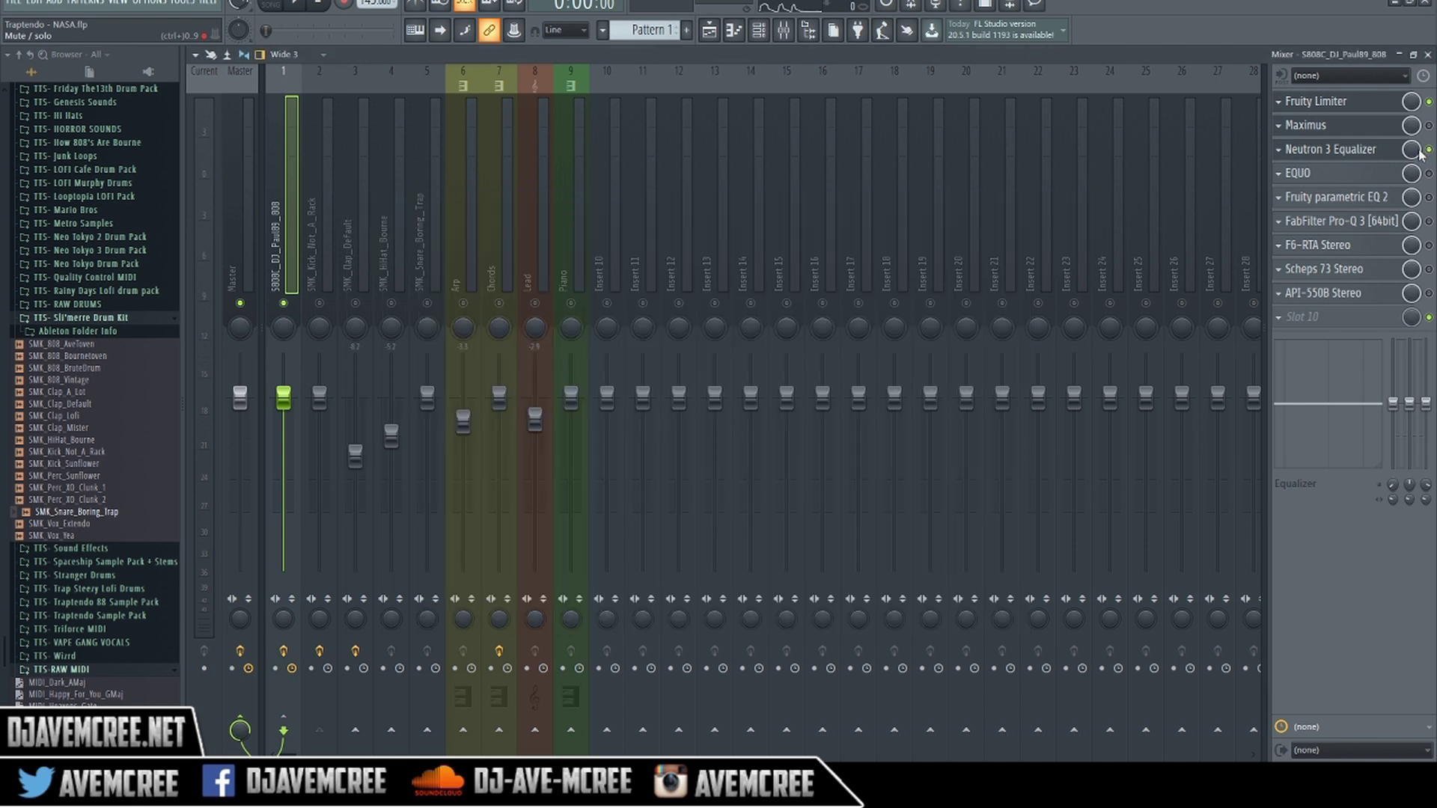
{"action": "left_click", "coordinate": [1367, 150]}
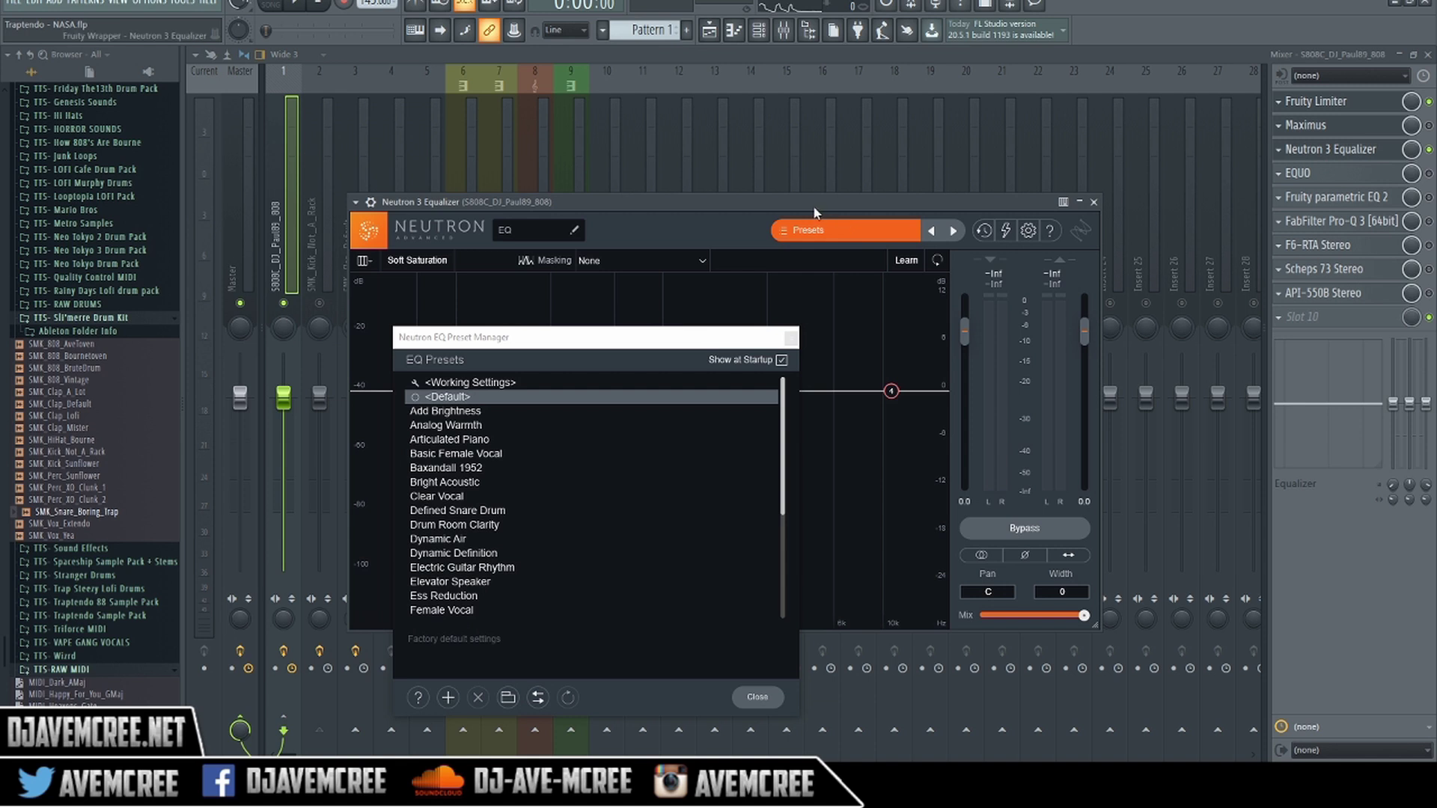
{"action": "left_click", "coordinate": [789, 339]}
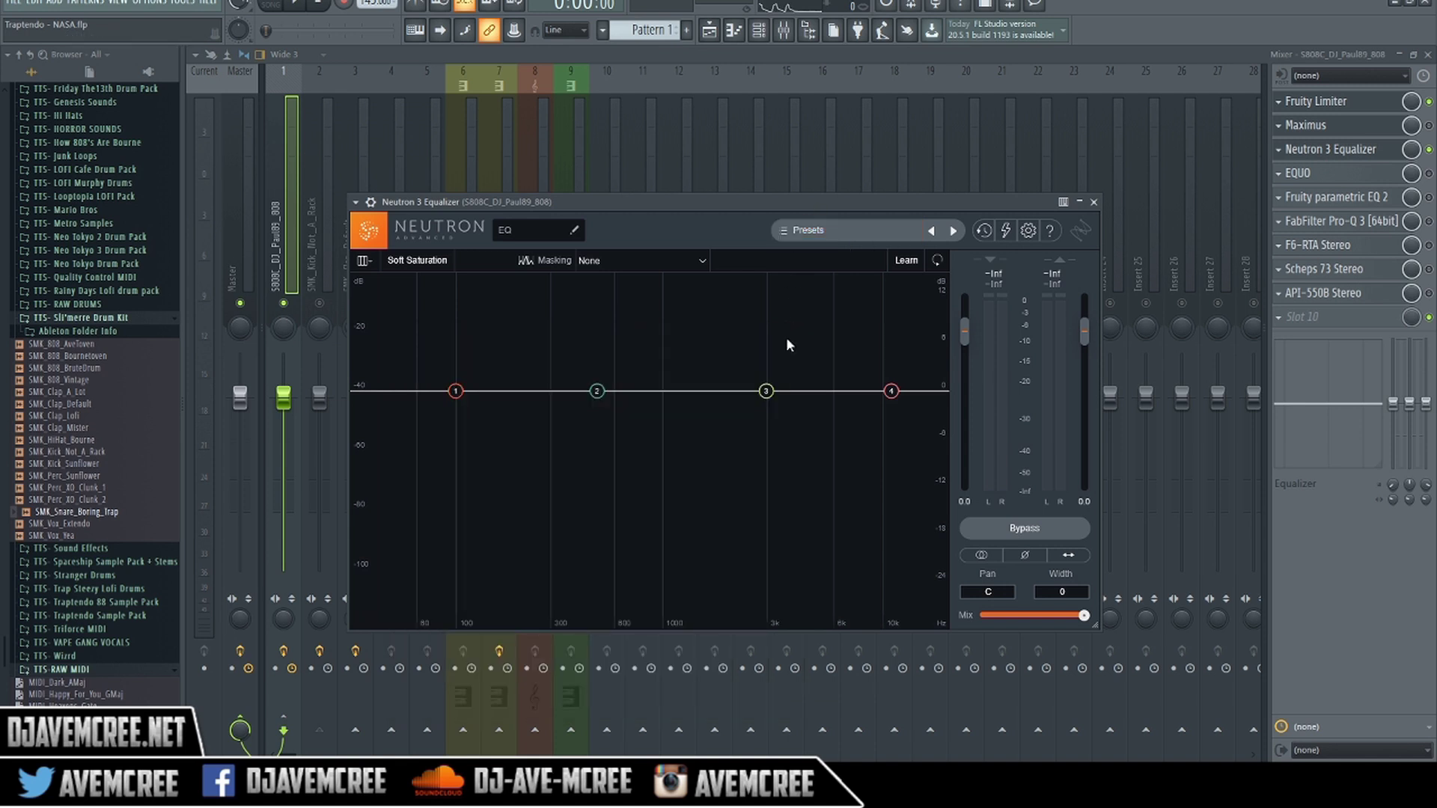
Play the pattern while setting EQ band 1 to about 46 Hz at -1.9 dB and band 2 to about 155 Hz at 4.6 dB.
{"action": "left_click", "coordinate": [299, 6]}
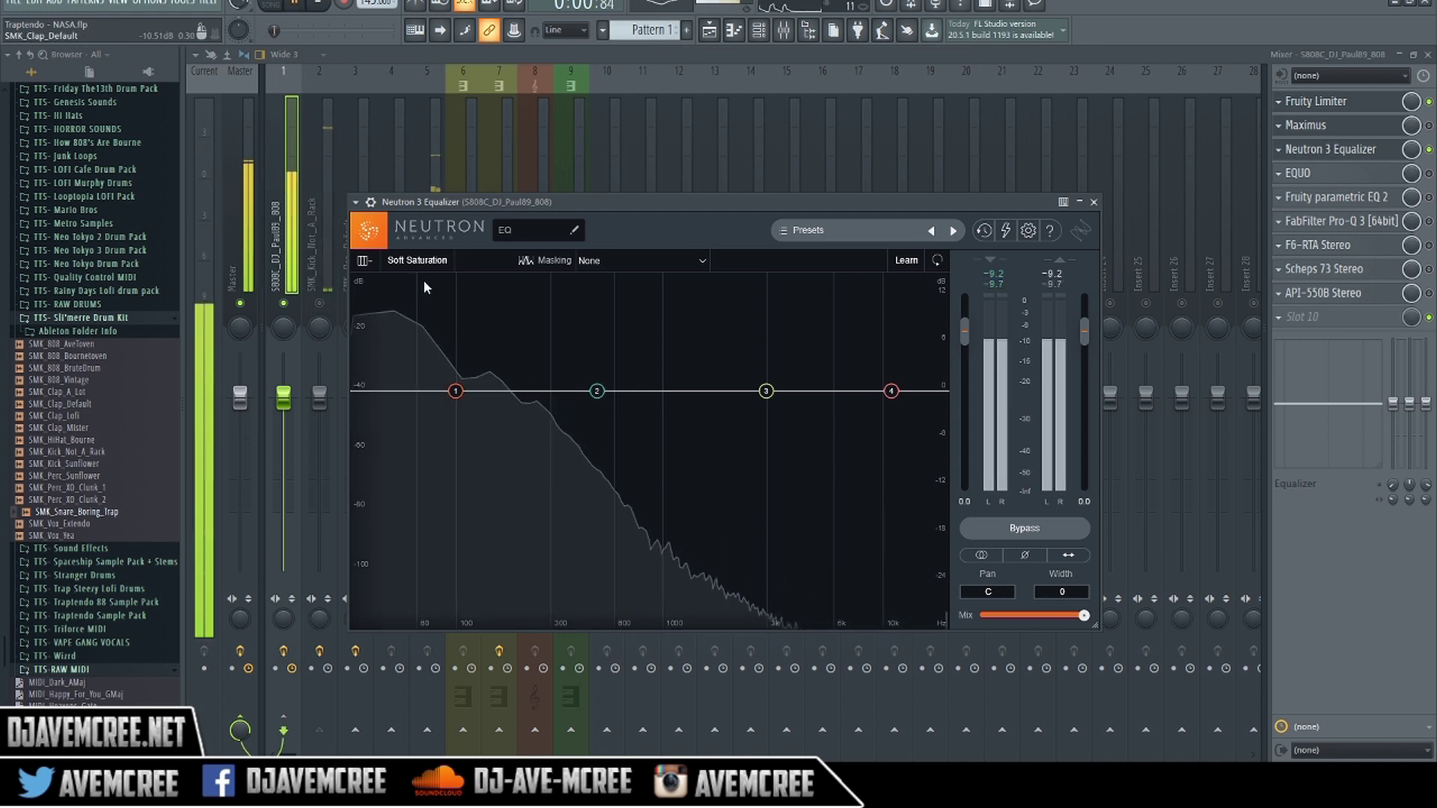
{"action": "left_click_drag", "start_coordinate": [455, 395], "coordinate": [398, 414]}
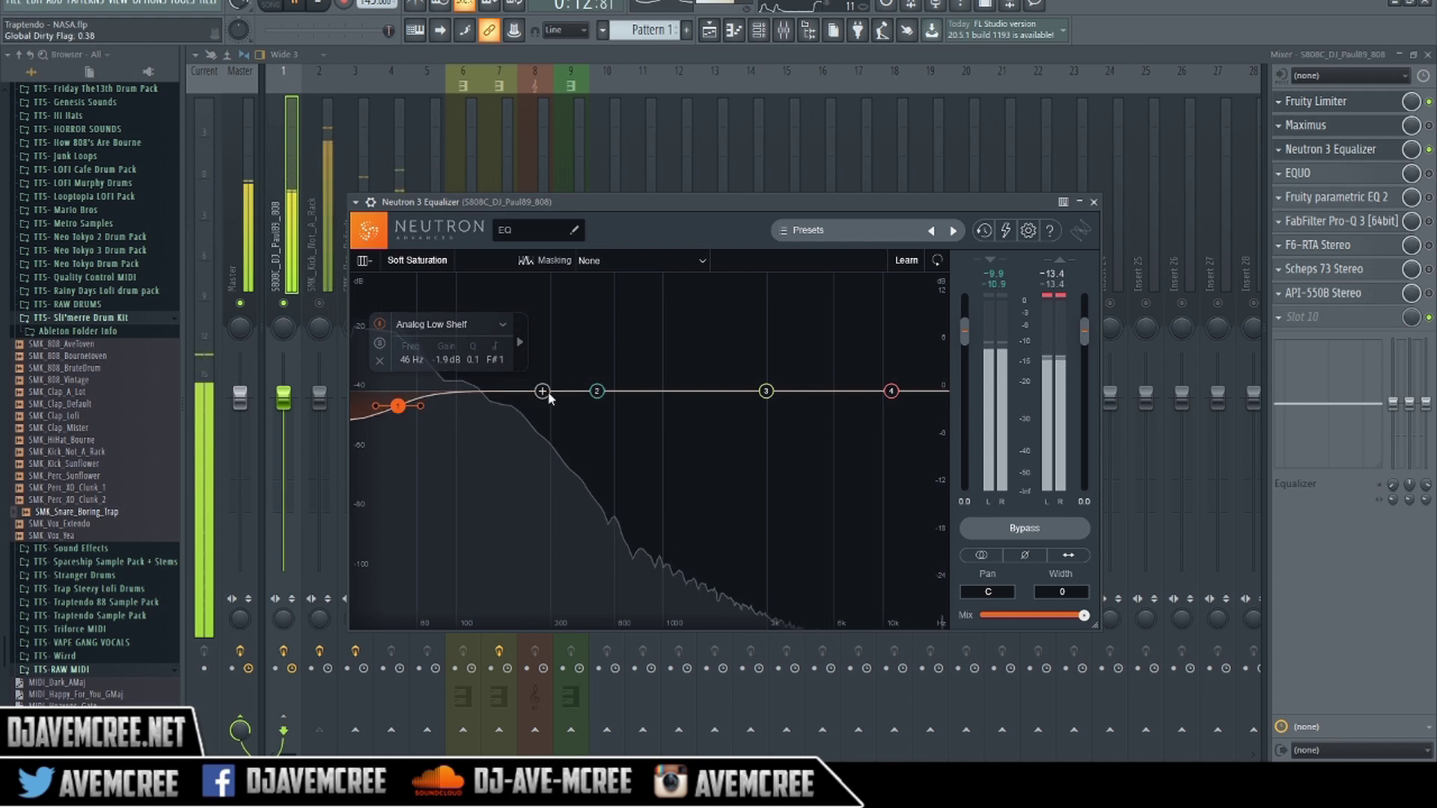
{"action": "left_click_drag", "start_coordinate": [595, 397], "coordinate": [492, 363]}
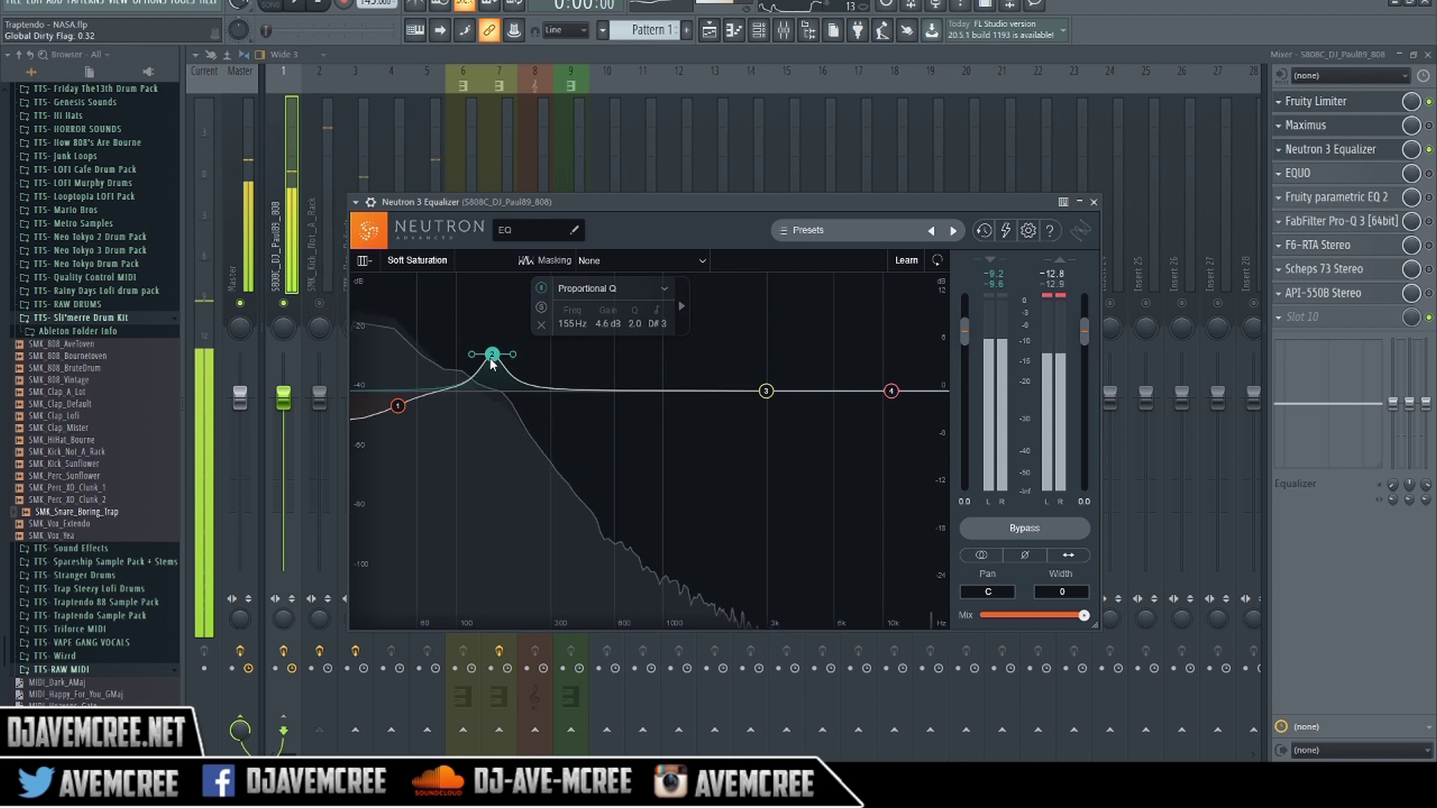
Change the filter shape of EQ band 1 to Analog High Shelf.
{"action": "left_click", "coordinate": [398, 408]}
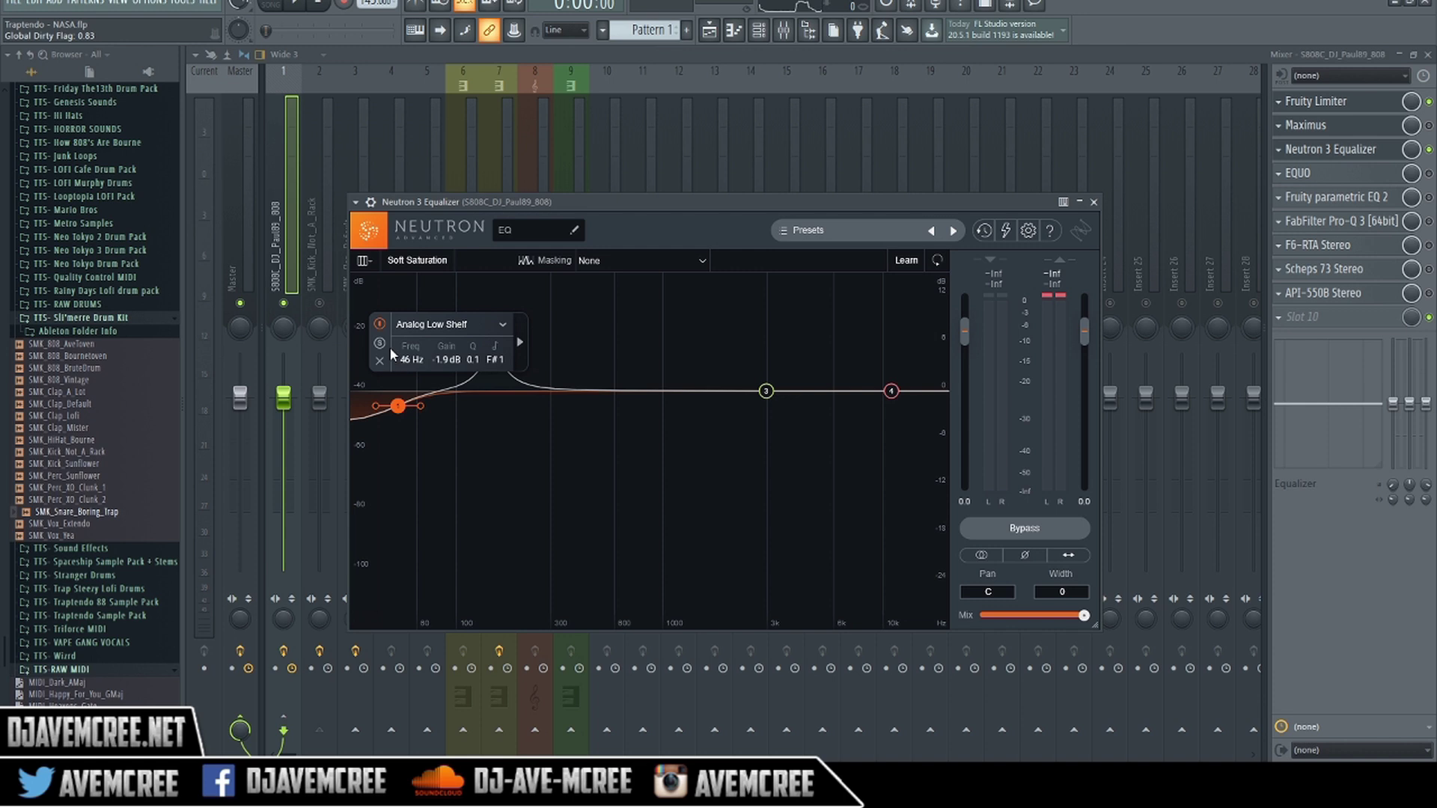
{"action": "left_click", "coordinate": [447, 325]}
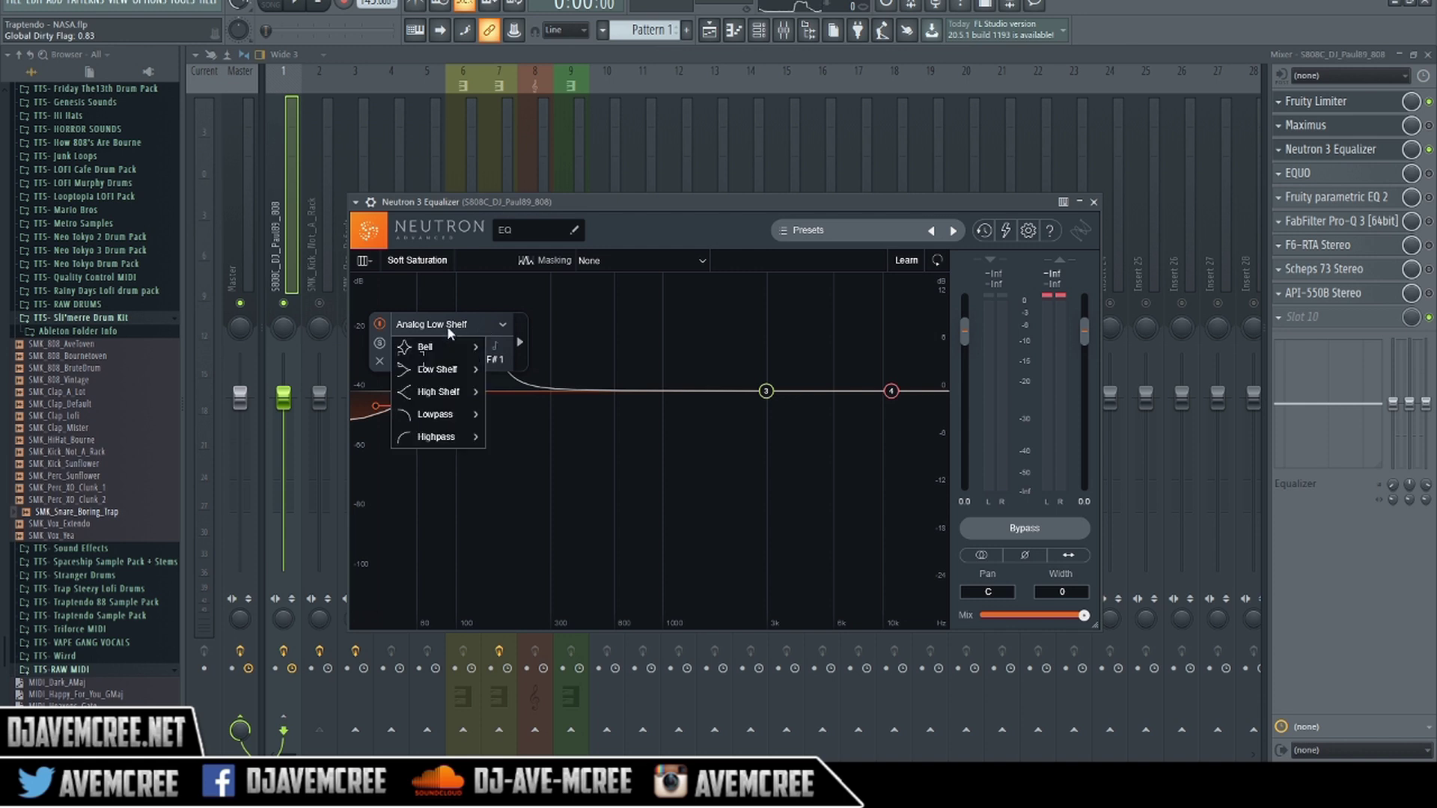
{"action": "mouse_move", "coordinate": [440, 370]}
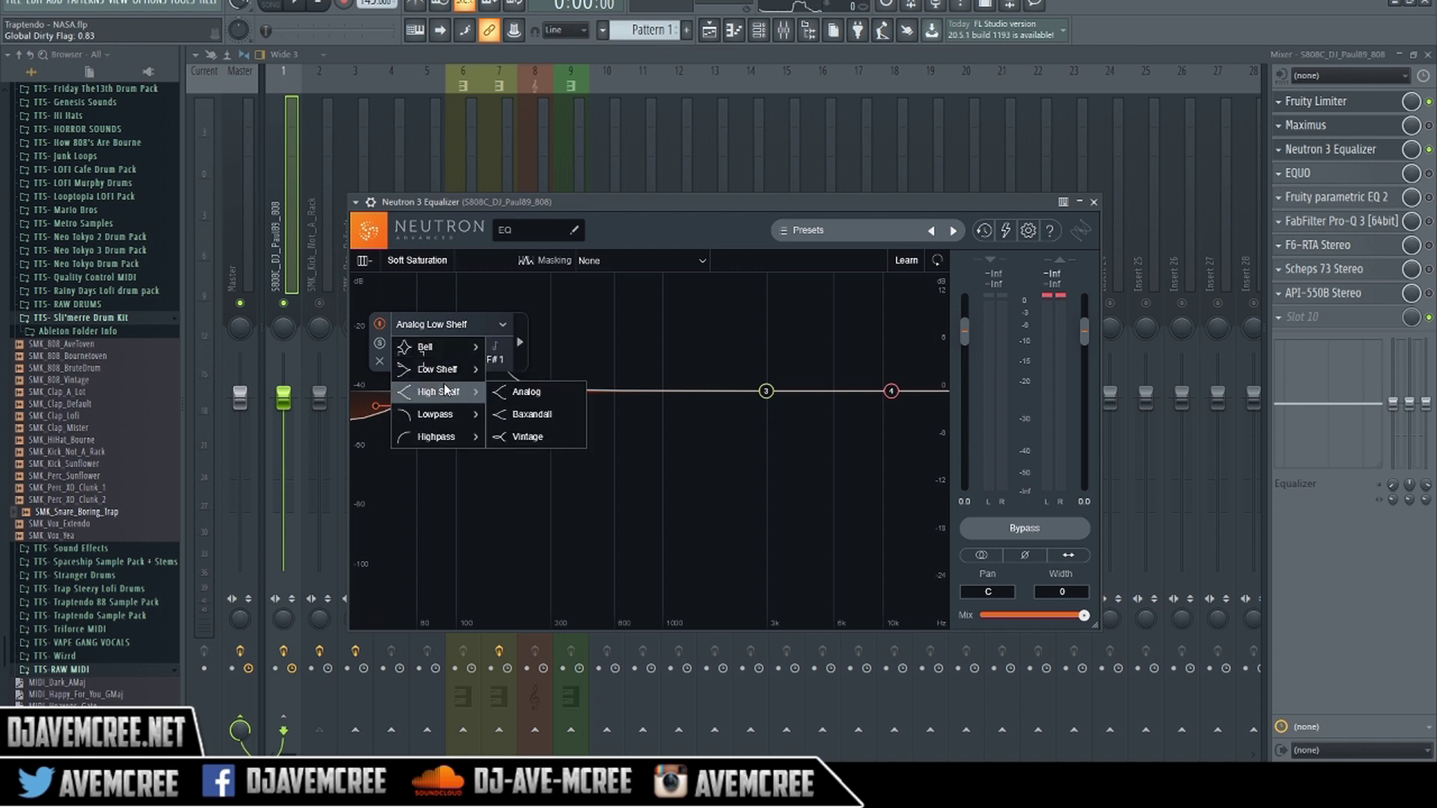
{"action": "left_click", "coordinate": [518, 392]}
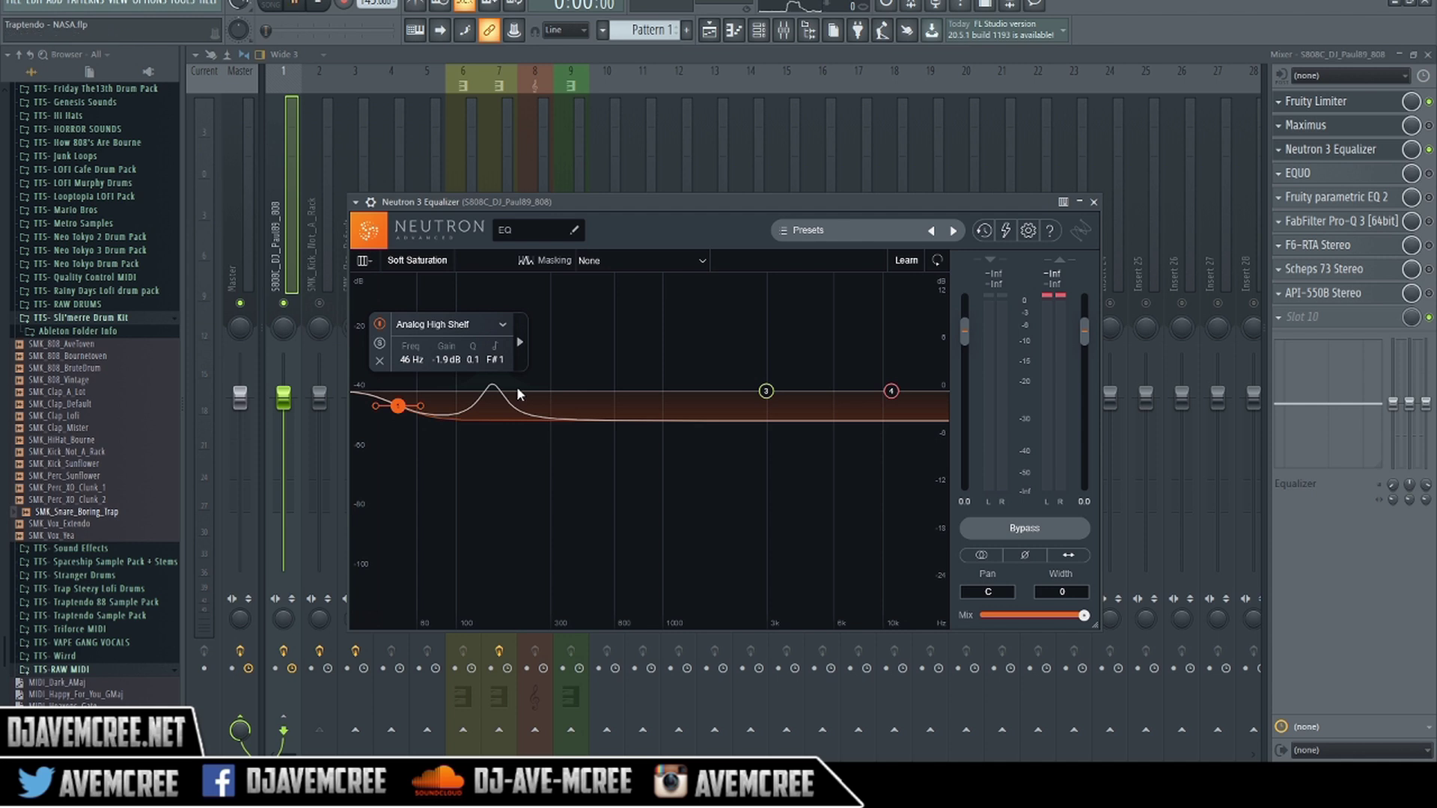
Play the pattern and compare the 808 with the Neutron equalizer bypassed and active.
{"action": "key", "text": "space"}
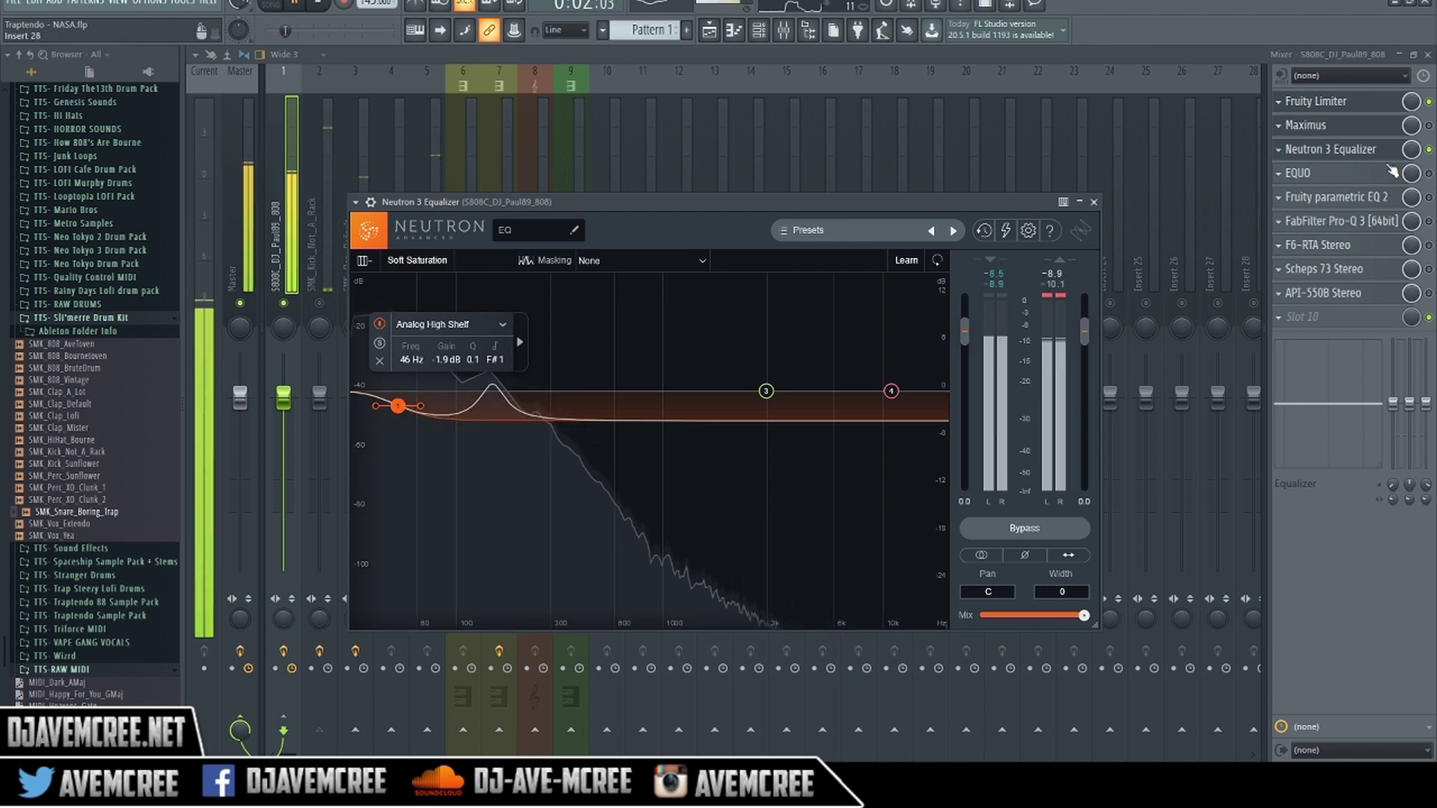
{"action": "left_click", "coordinate": [1039, 532]}
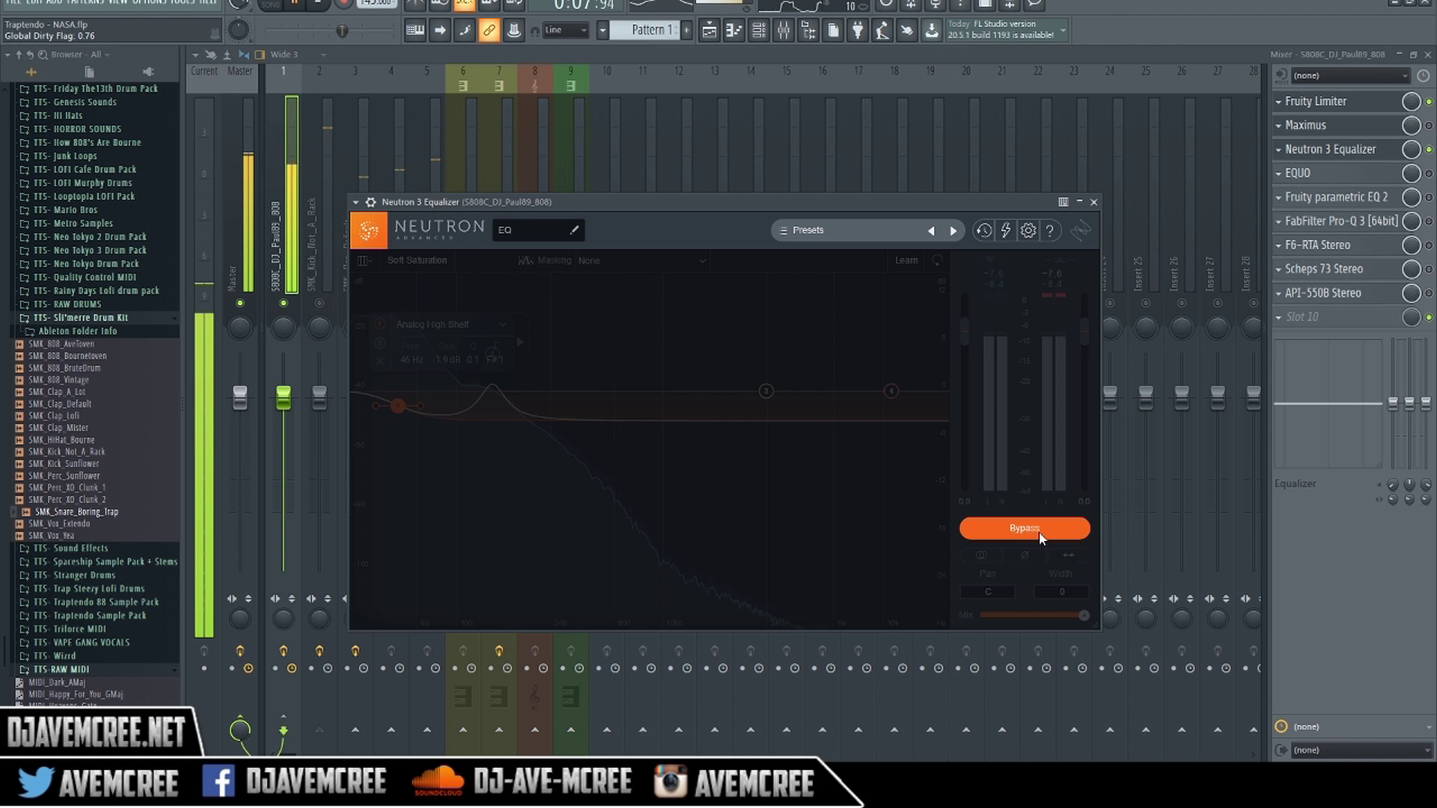
{"action": "left_click", "coordinate": [1039, 531]}
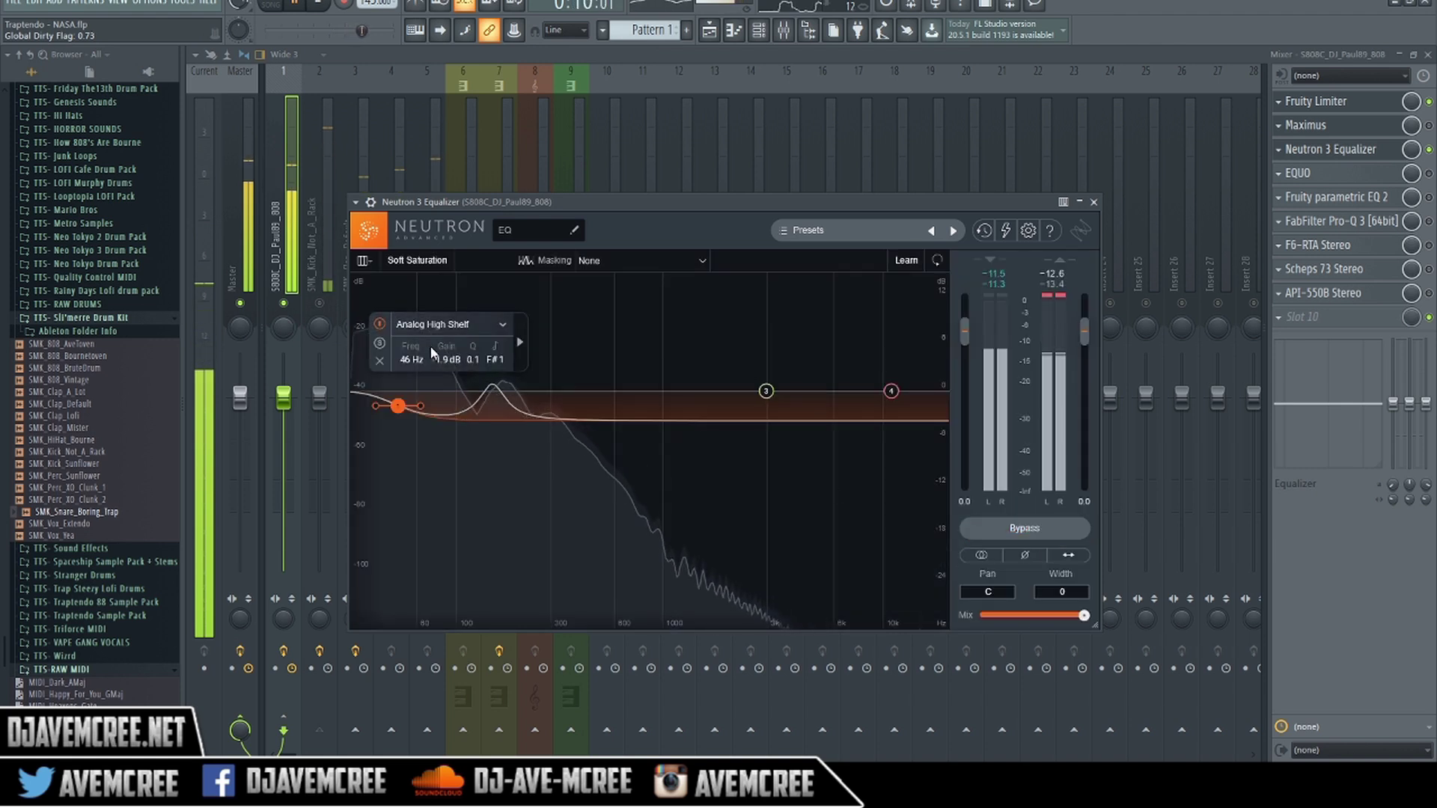
Try the Flat Lowpass shape on EQ band 1 during playback.
{"action": "left_click", "coordinate": [457, 328]}
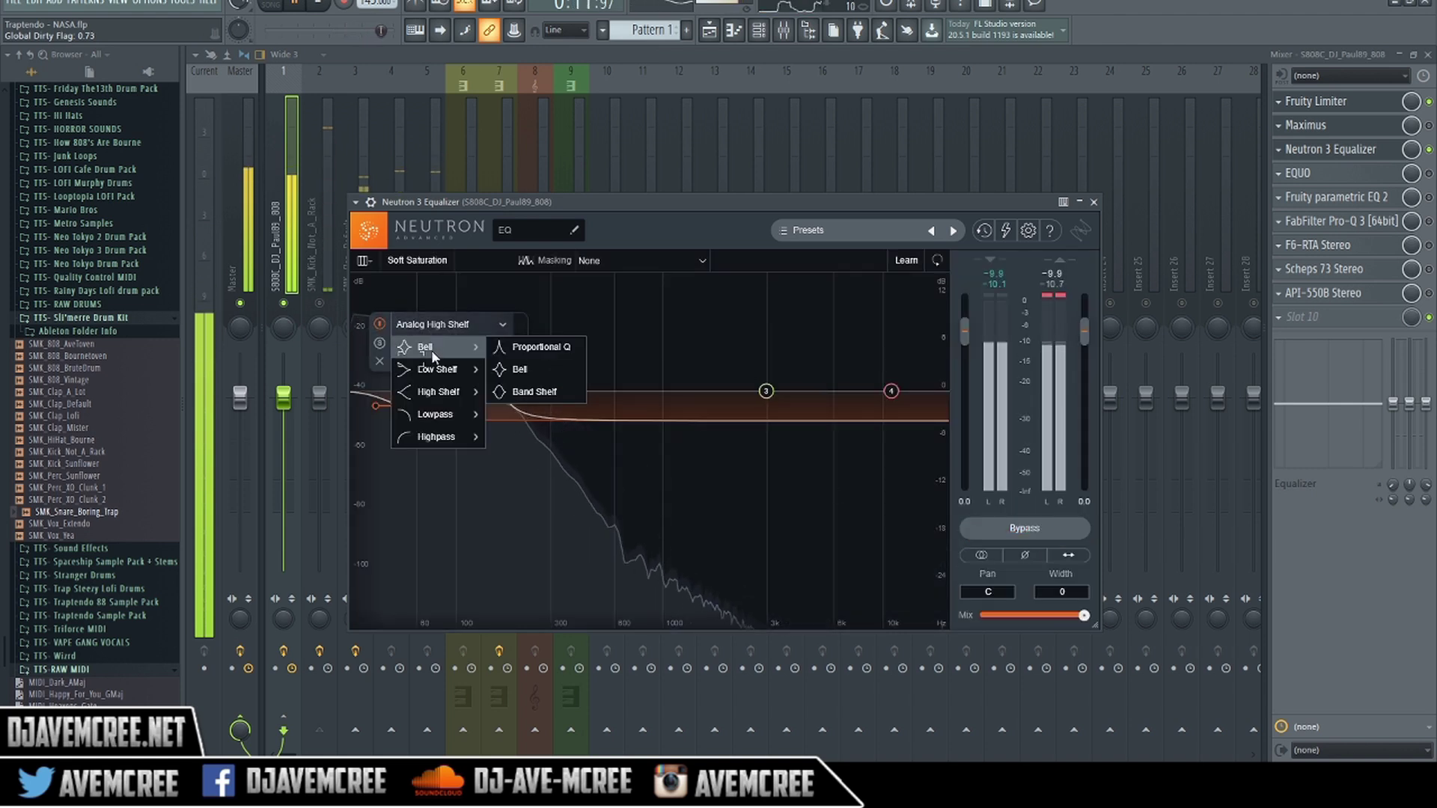
{"action": "mouse_move", "coordinate": [439, 395]}
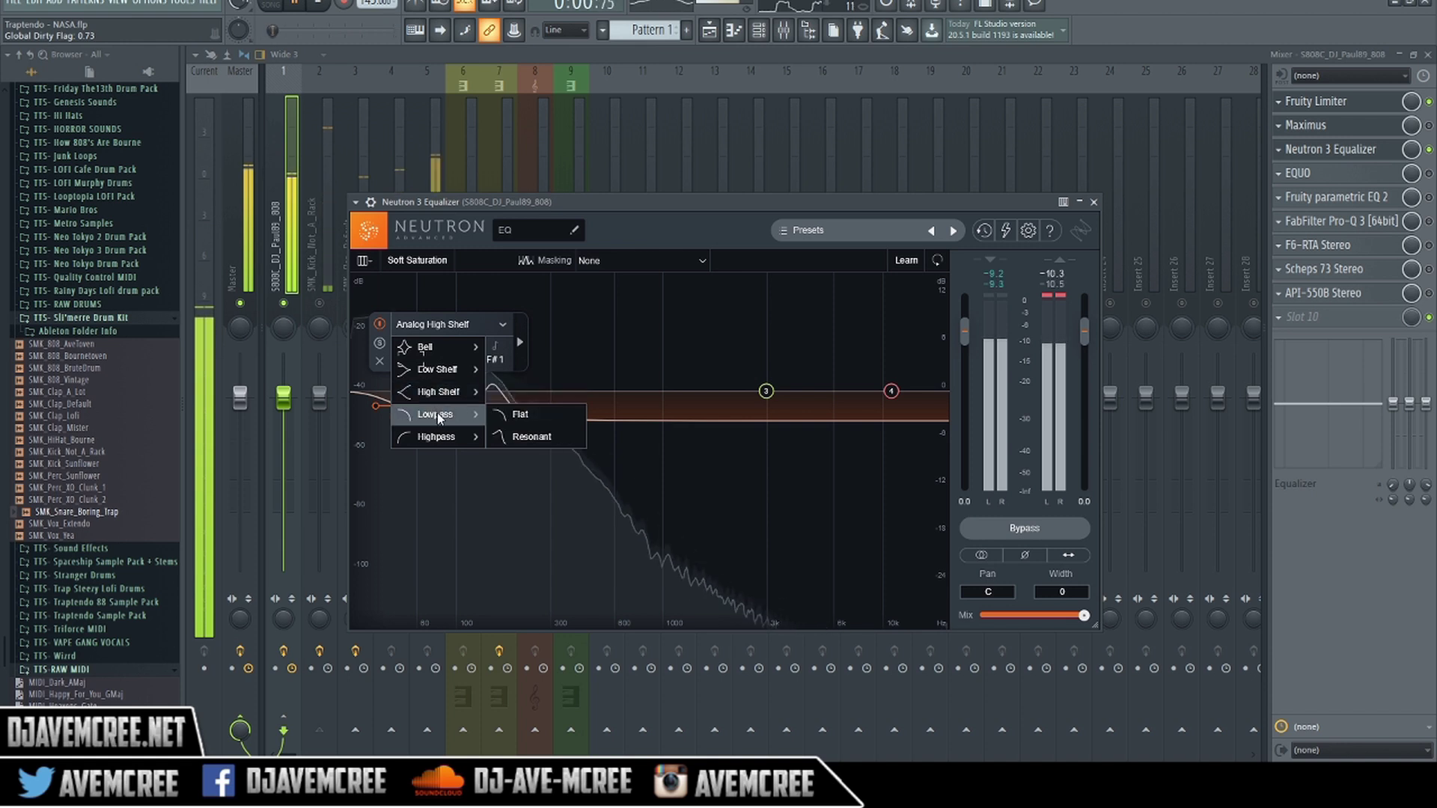
{"action": "left_click", "coordinate": [500, 414]}
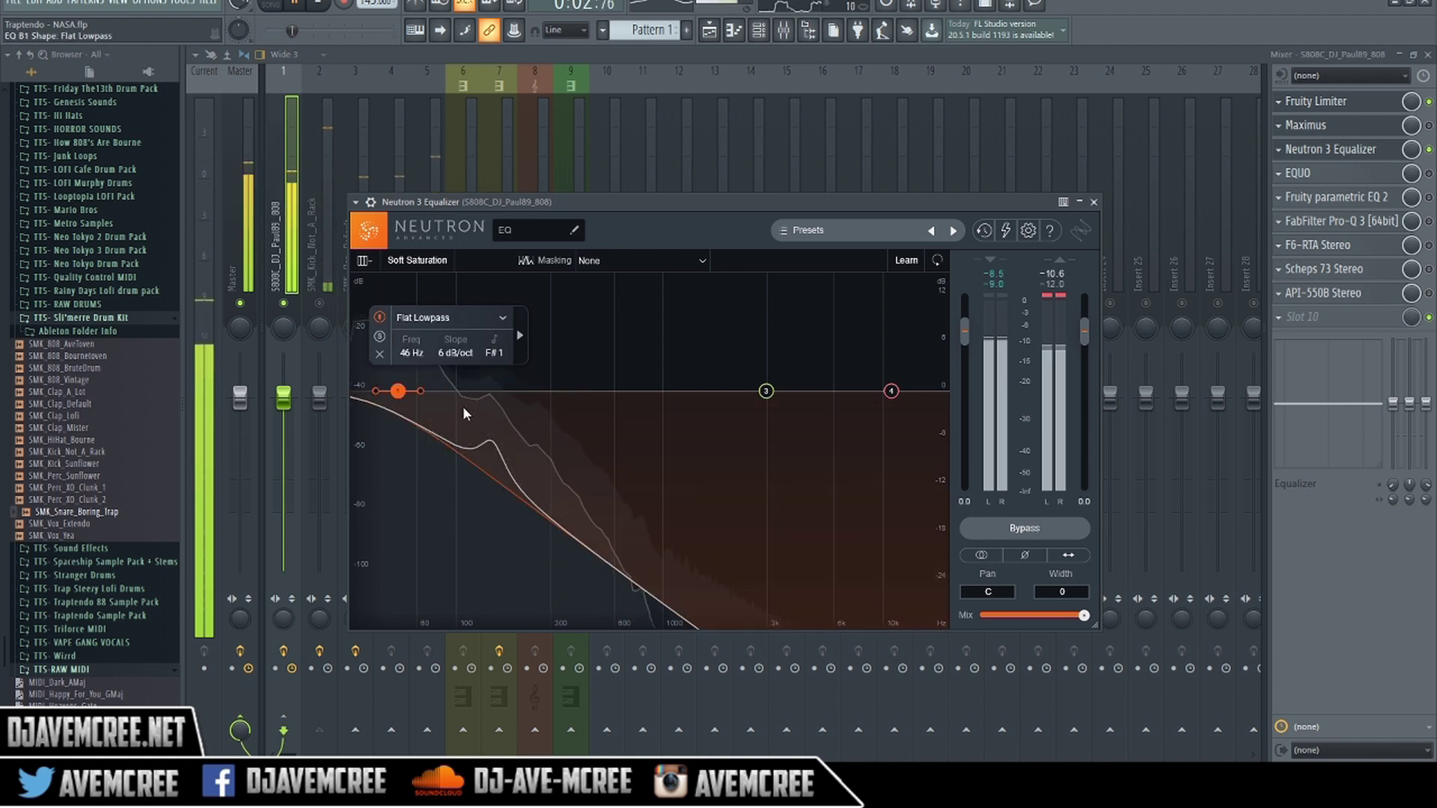
Switch EQ band 1 to Resonant Lowpass, move it to about 110 Hz, and stop playback.
{"action": "left_click", "coordinate": [481, 318]}
{"action": "mouse_move", "coordinate": [465, 414]}
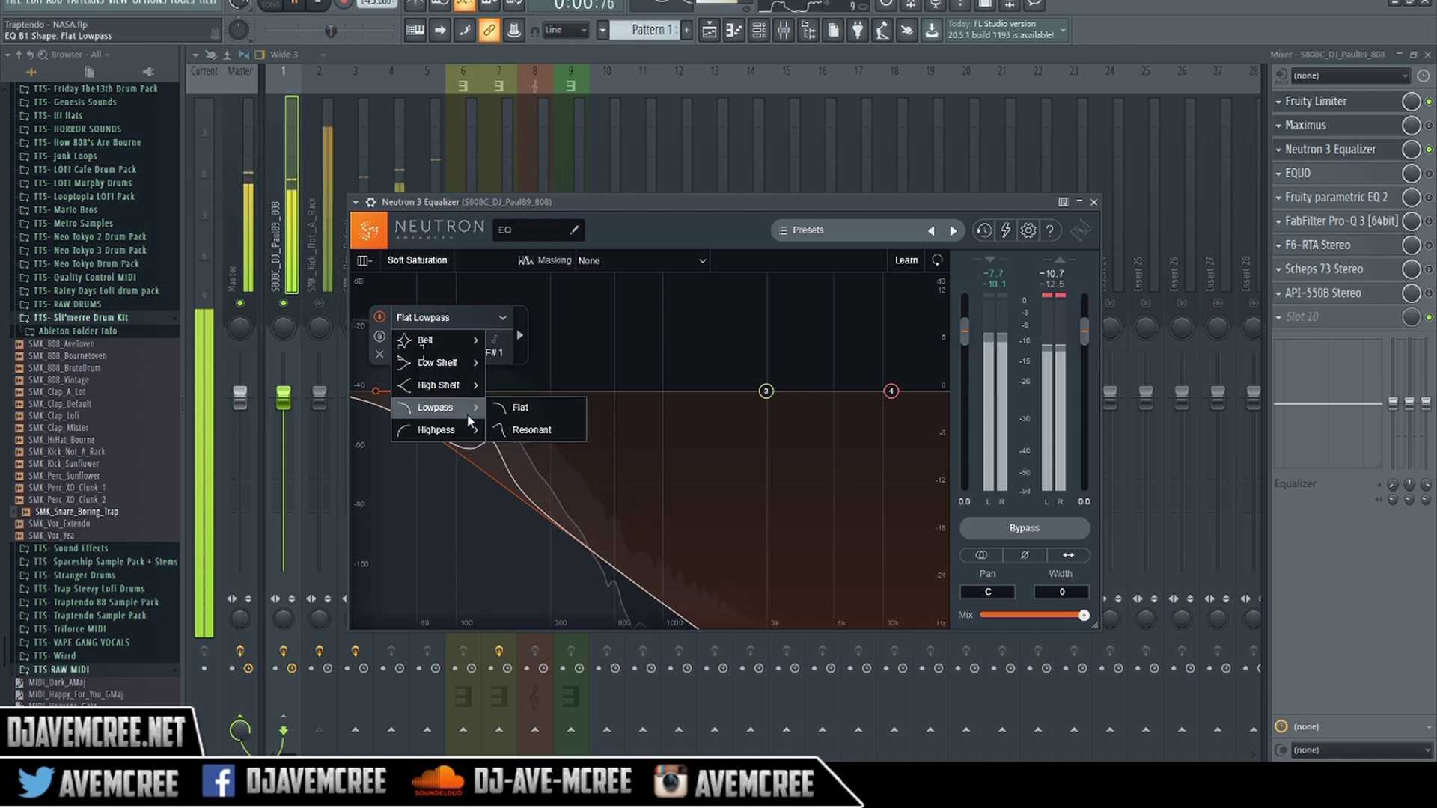
{"action": "left_click", "coordinate": [521, 431]}
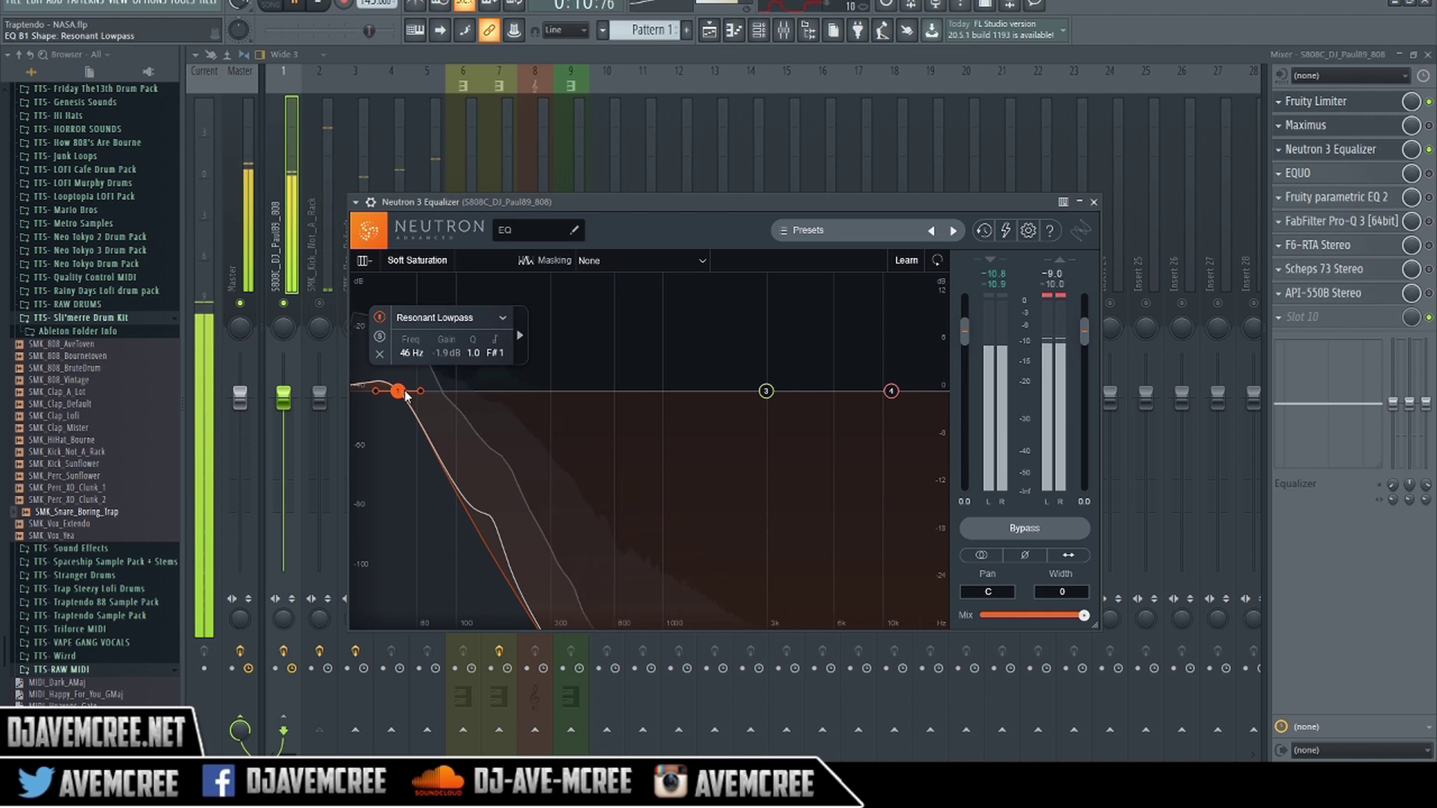
{"action": "left_click_drag", "start_coordinate": [405, 394], "coordinate": [461, 387]}
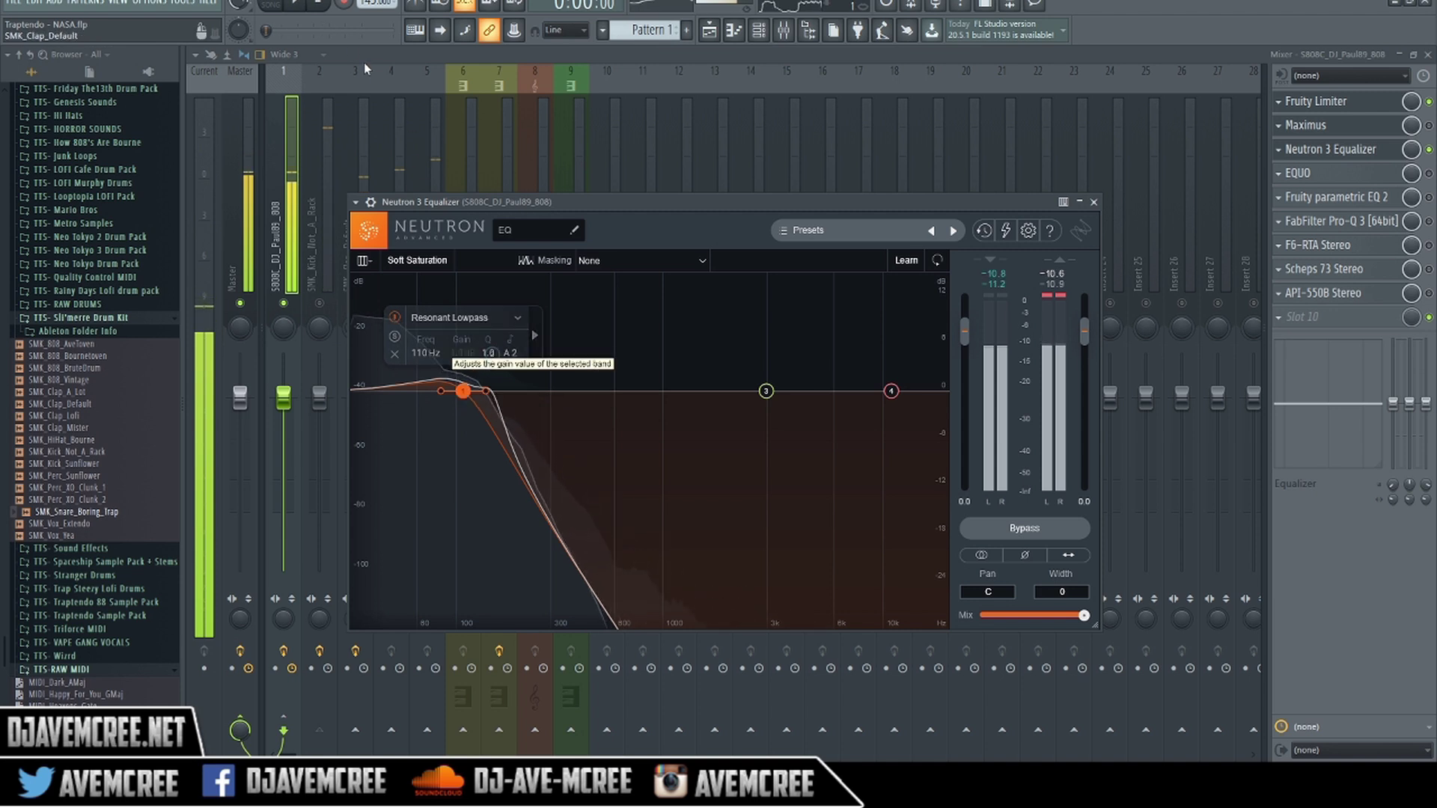
{"action": "left_click", "coordinate": [324, 8]}
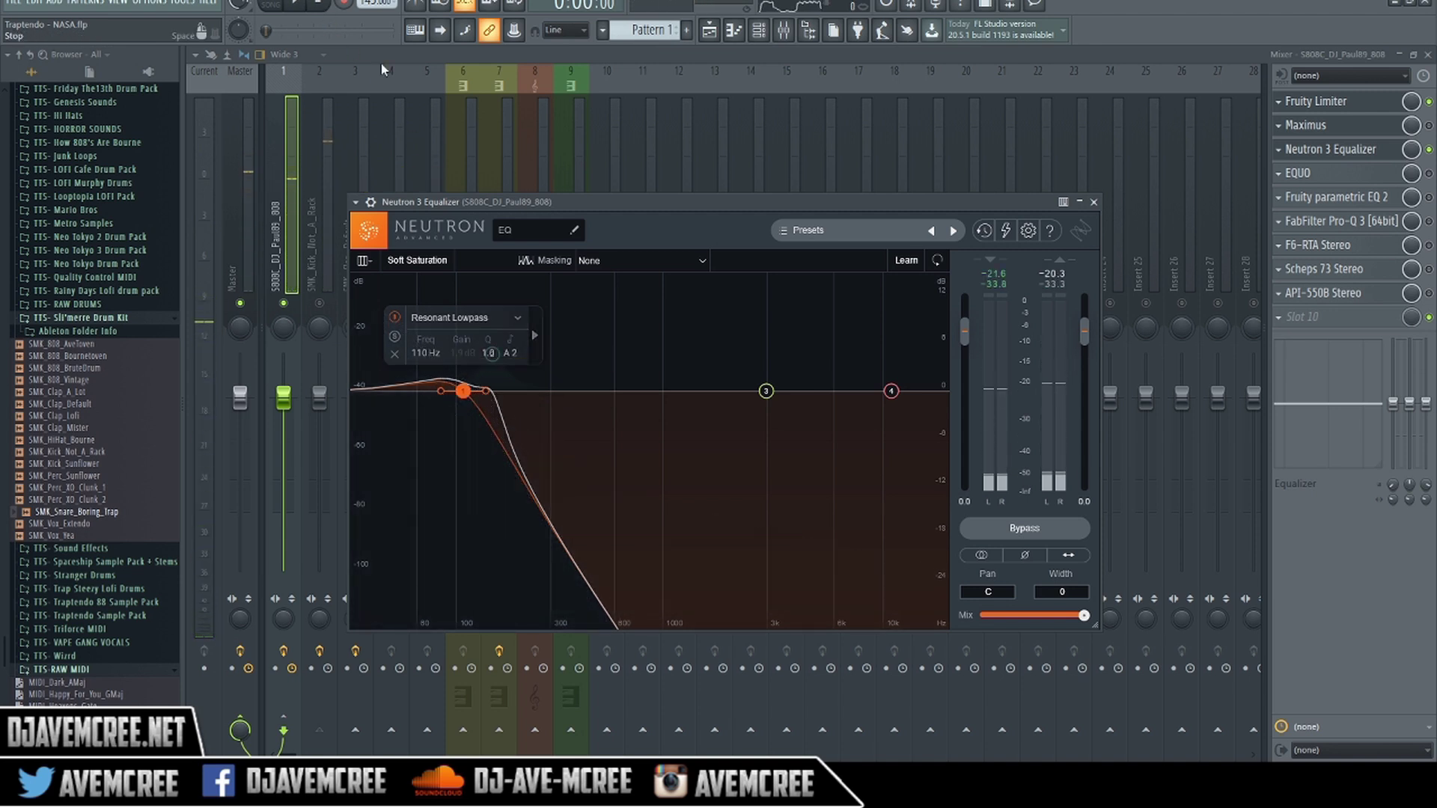
Delete the Neutron 3 Equalizer from the 808 channel's effect chain and confirm the deletion.
{"action": "left_click", "coordinate": [1279, 151]}
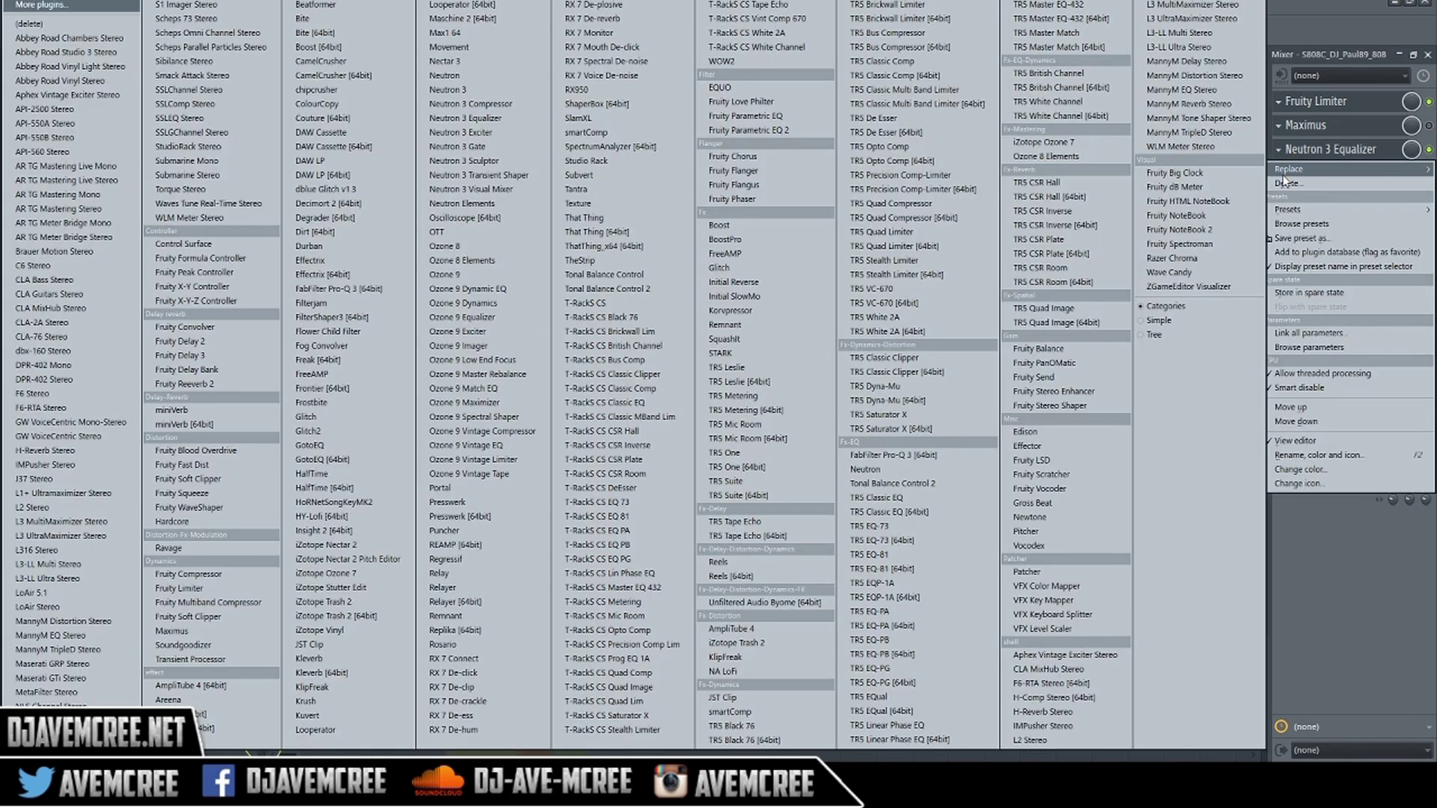
{"action": "left_click", "coordinate": [1284, 183]}
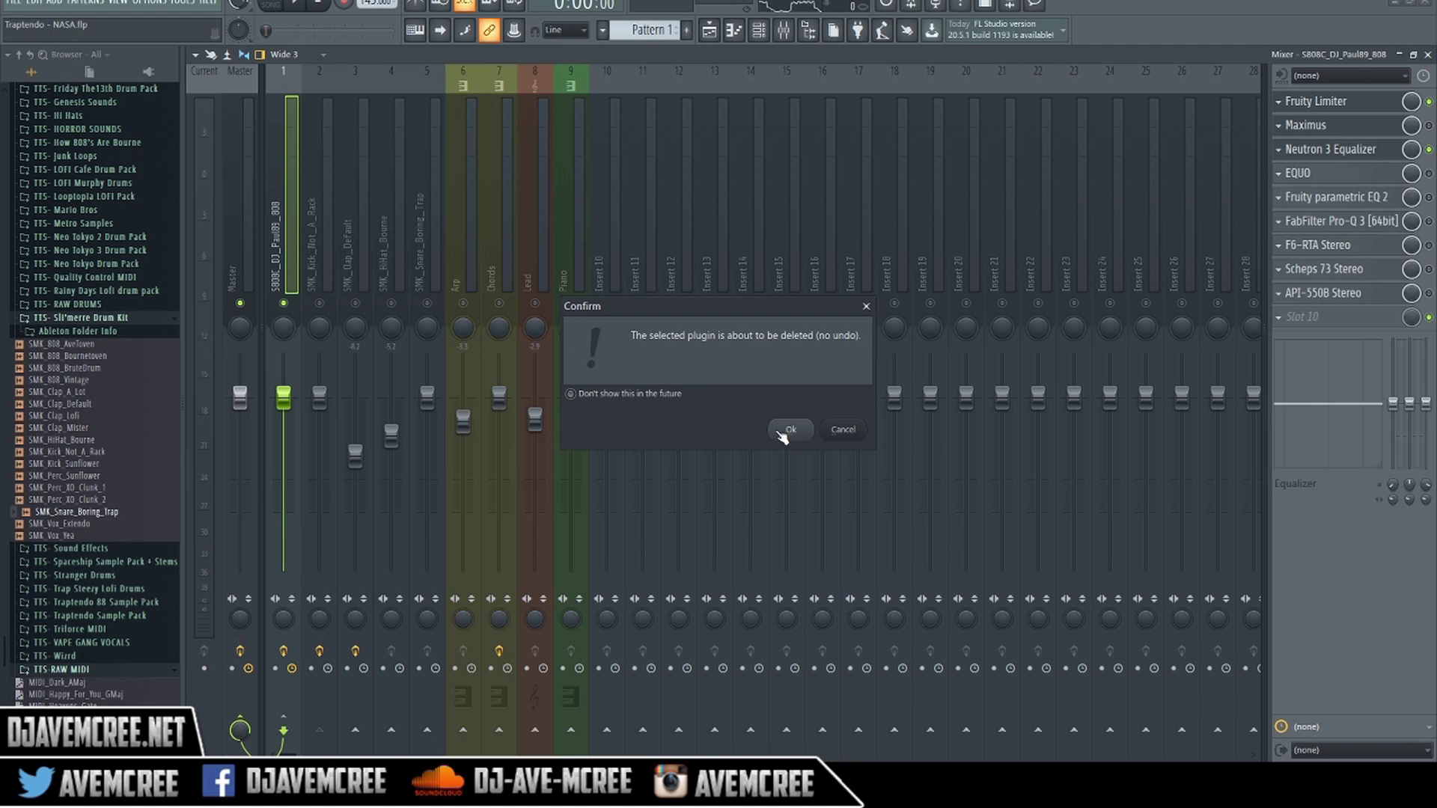
{"action": "left_click", "coordinate": [789, 430]}
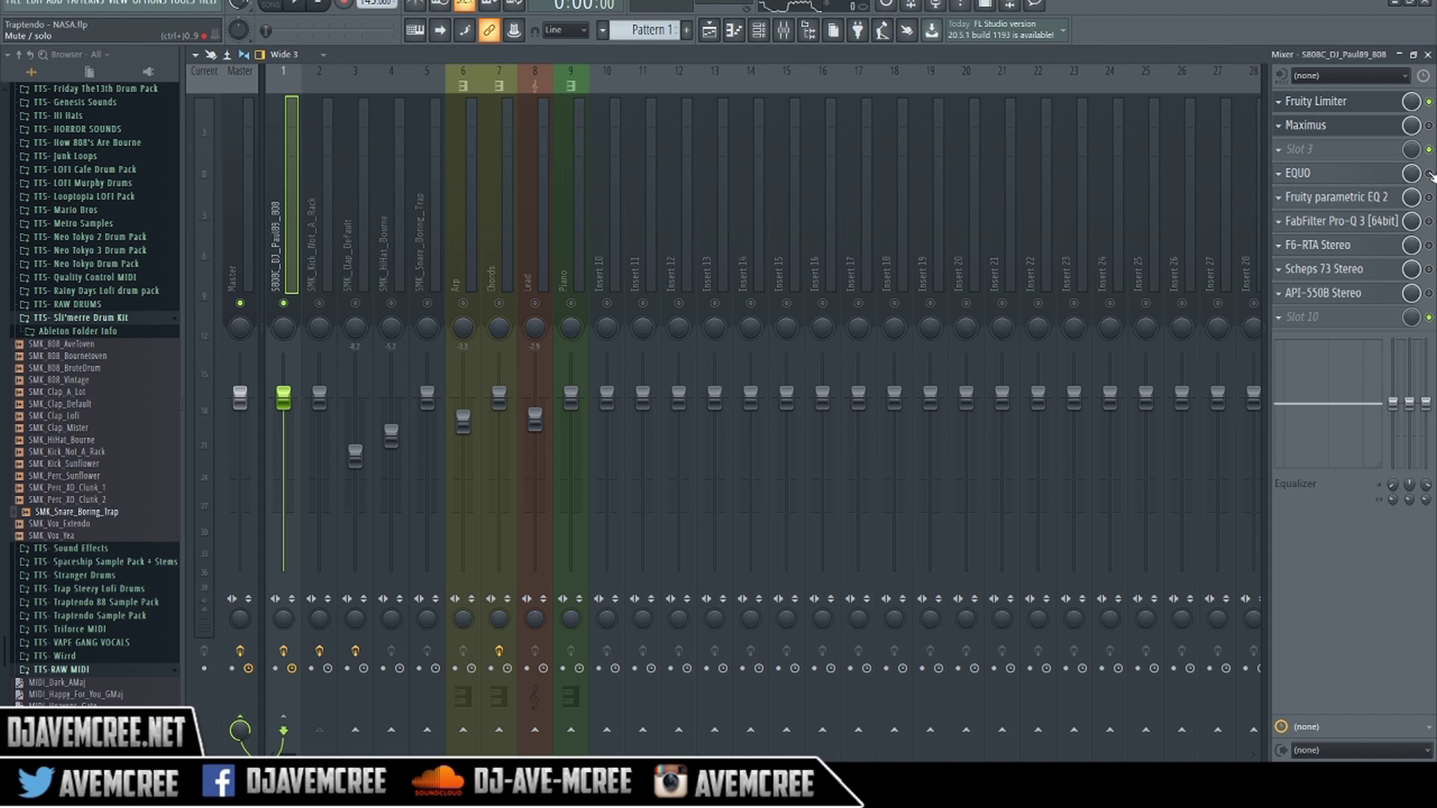
Enable and open EQUO on the 808 channel, play the pattern, and analyse the input to generate an EQ curve.
{"action": "left_click", "coordinate": [1334, 175]}
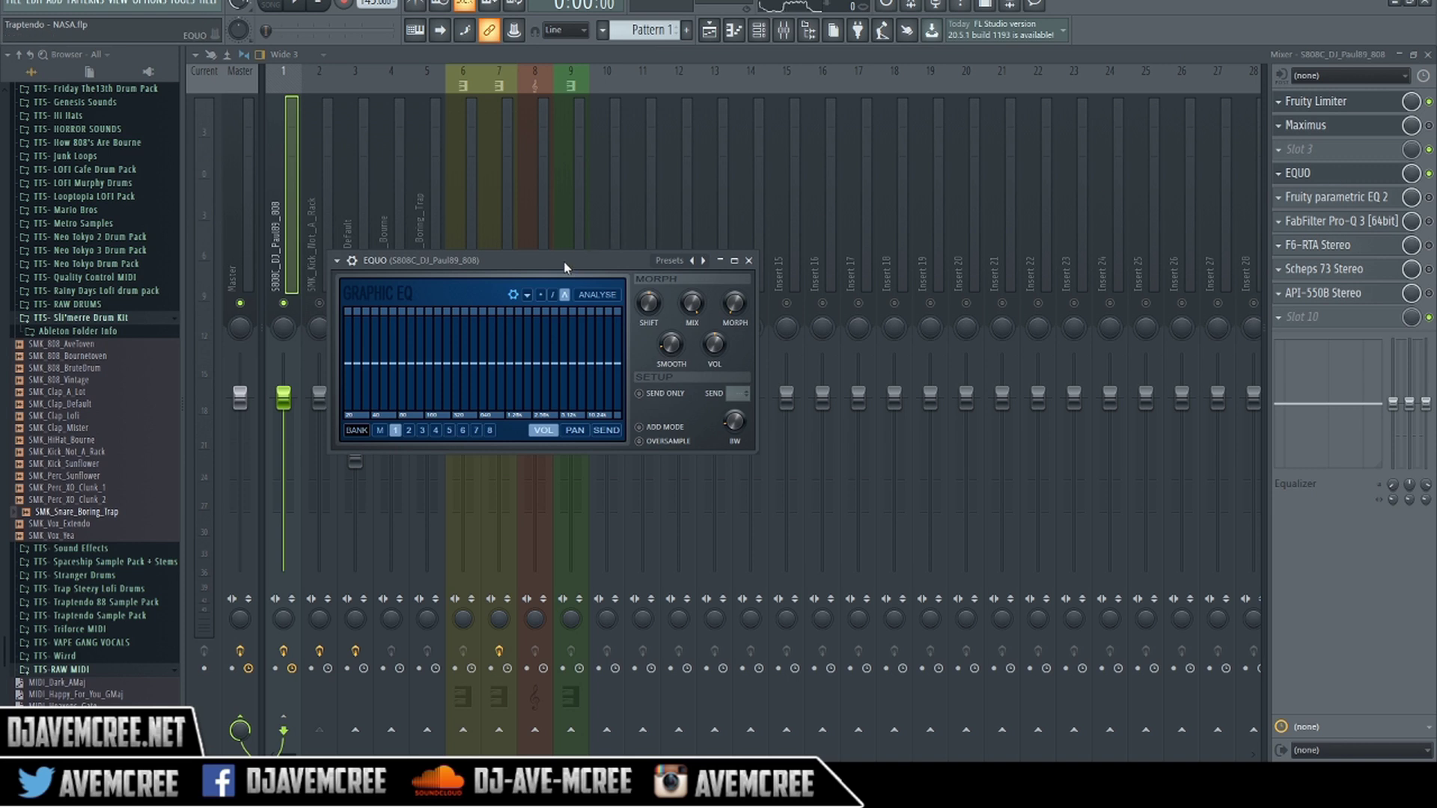
{"action": "left_click_drag", "start_coordinate": [565, 263], "coordinate": [654, 256]}
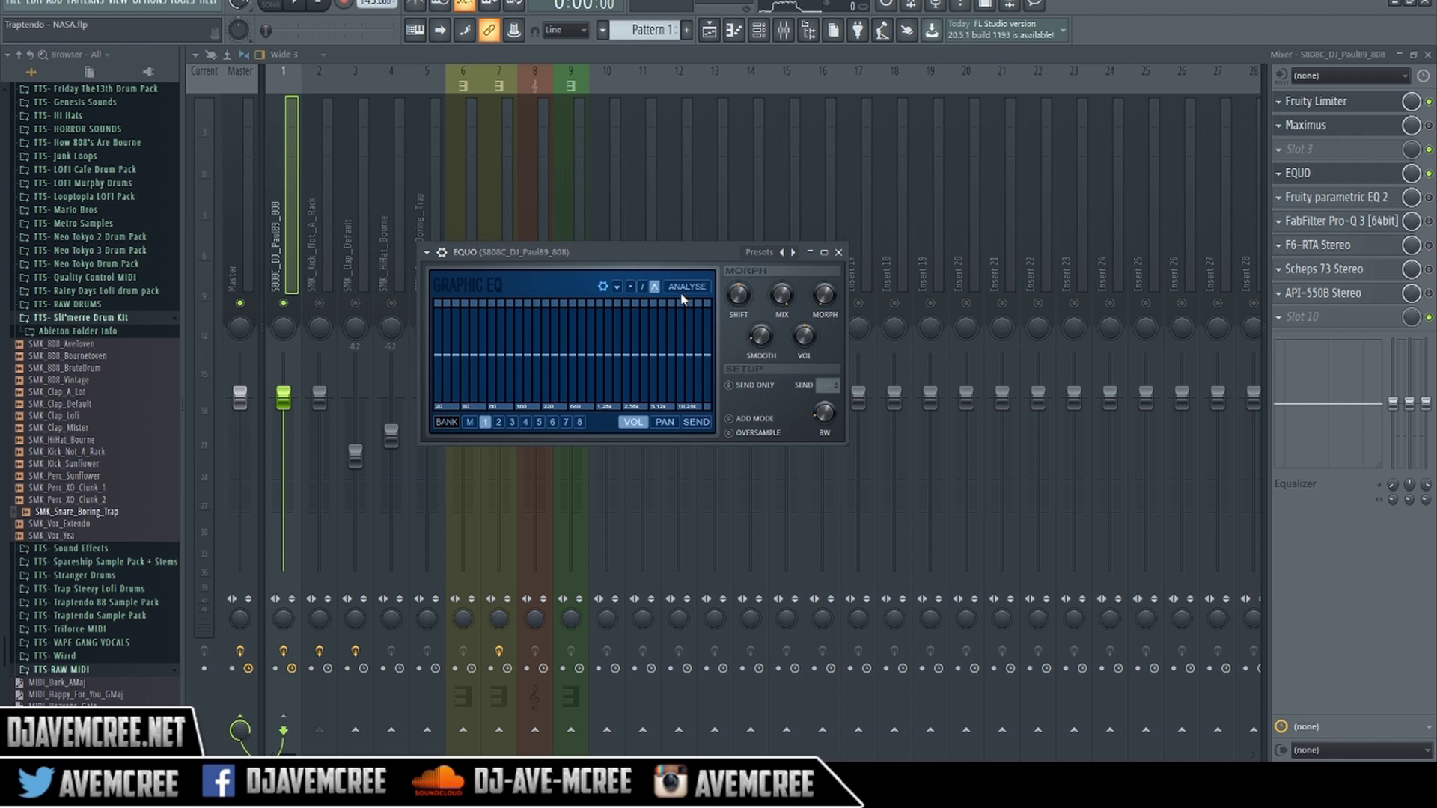
{"action": "key", "text": "space"}
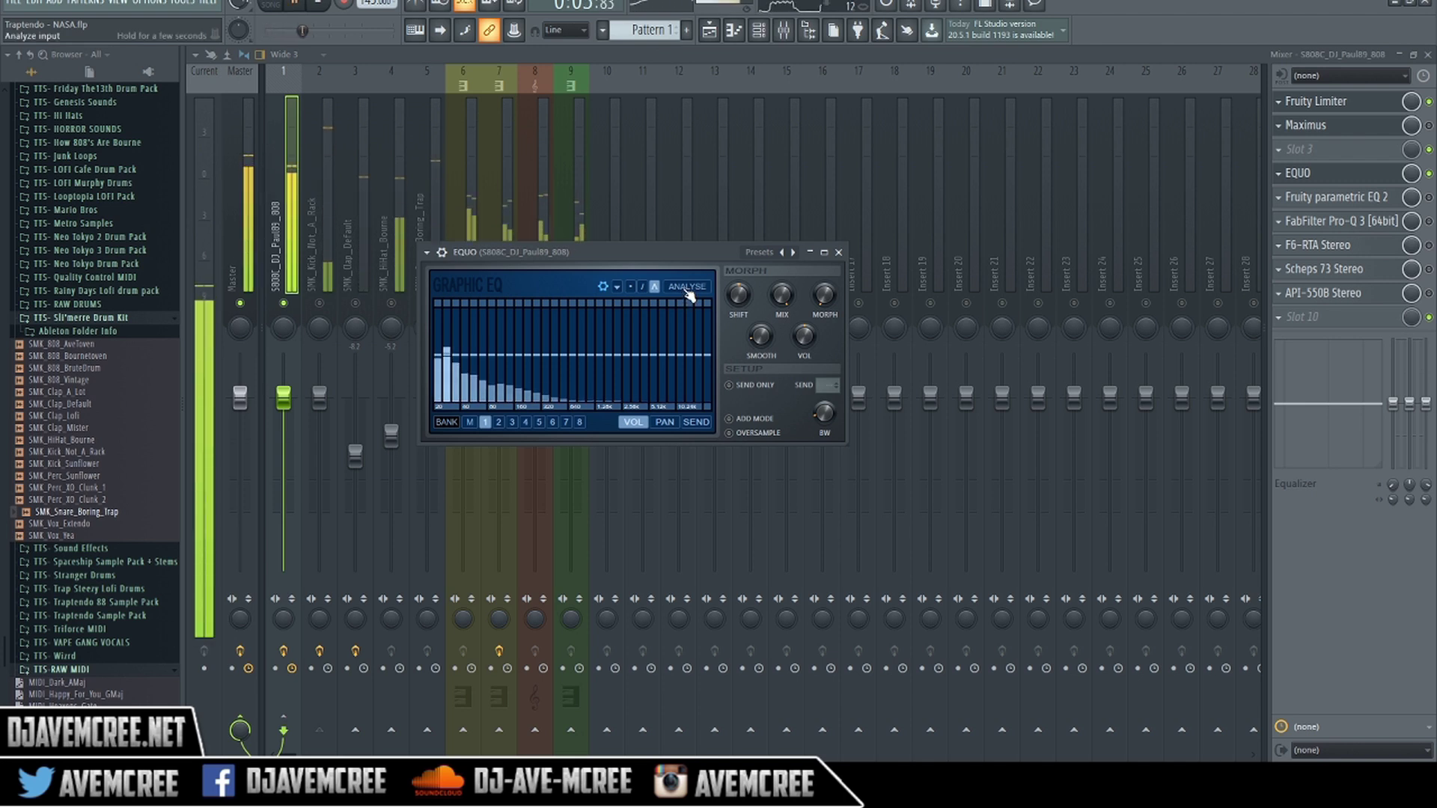
{"action": "left_click", "coordinate": [687, 288]}
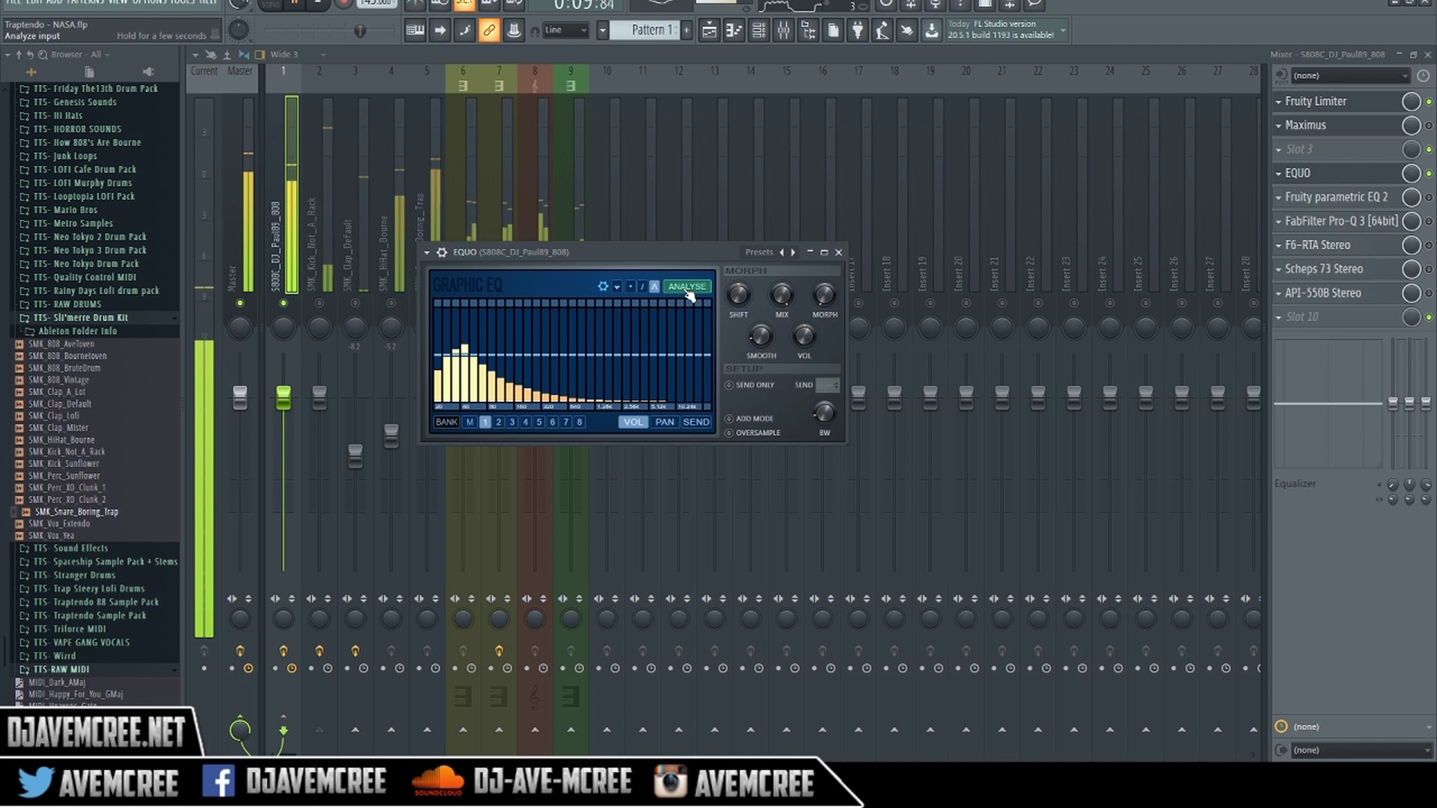
{"action": "left_click", "coordinate": [688, 291]}
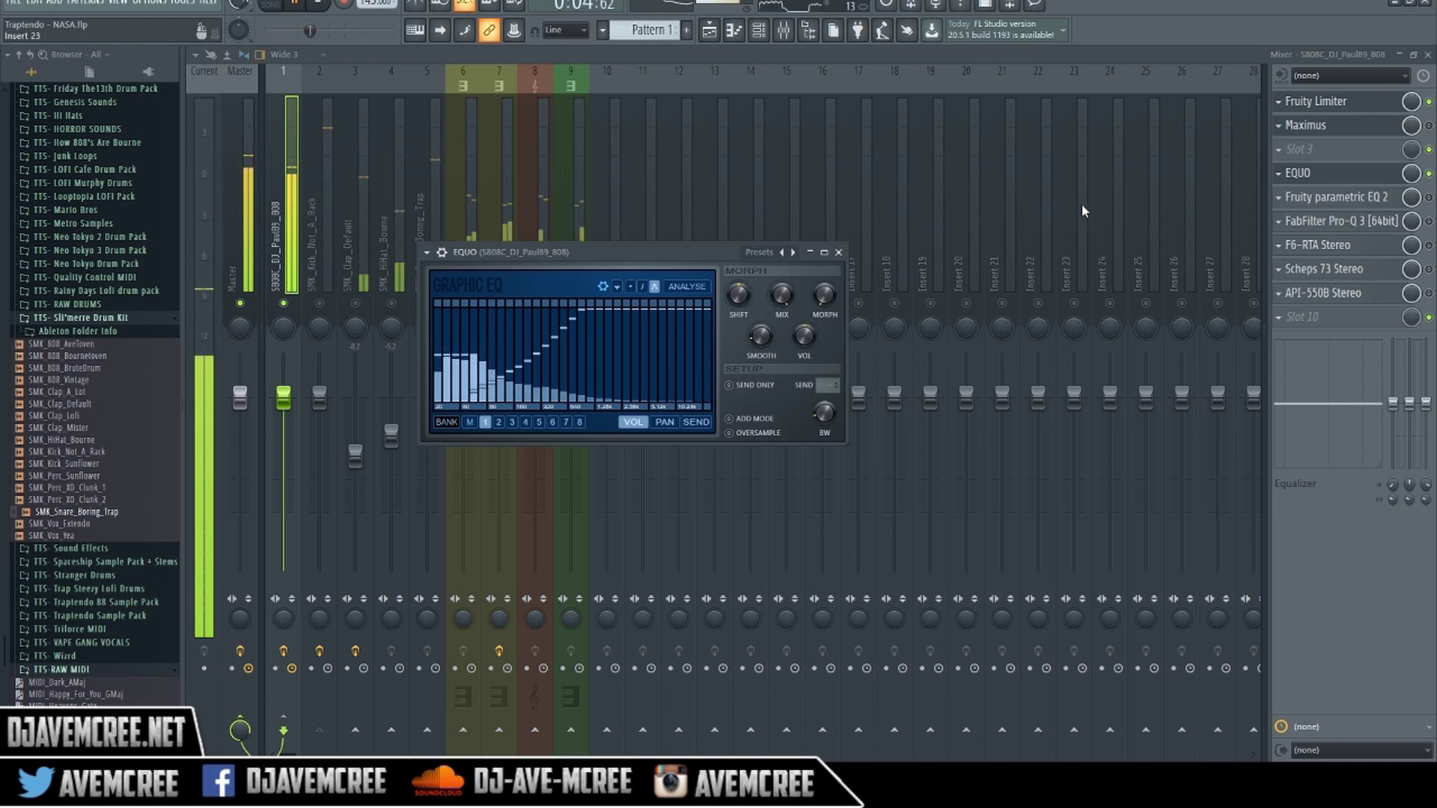
Compare the 808 with EQUO disabled and enabled during playback.
{"action": "left_click", "coordinate": [1429, 174]}
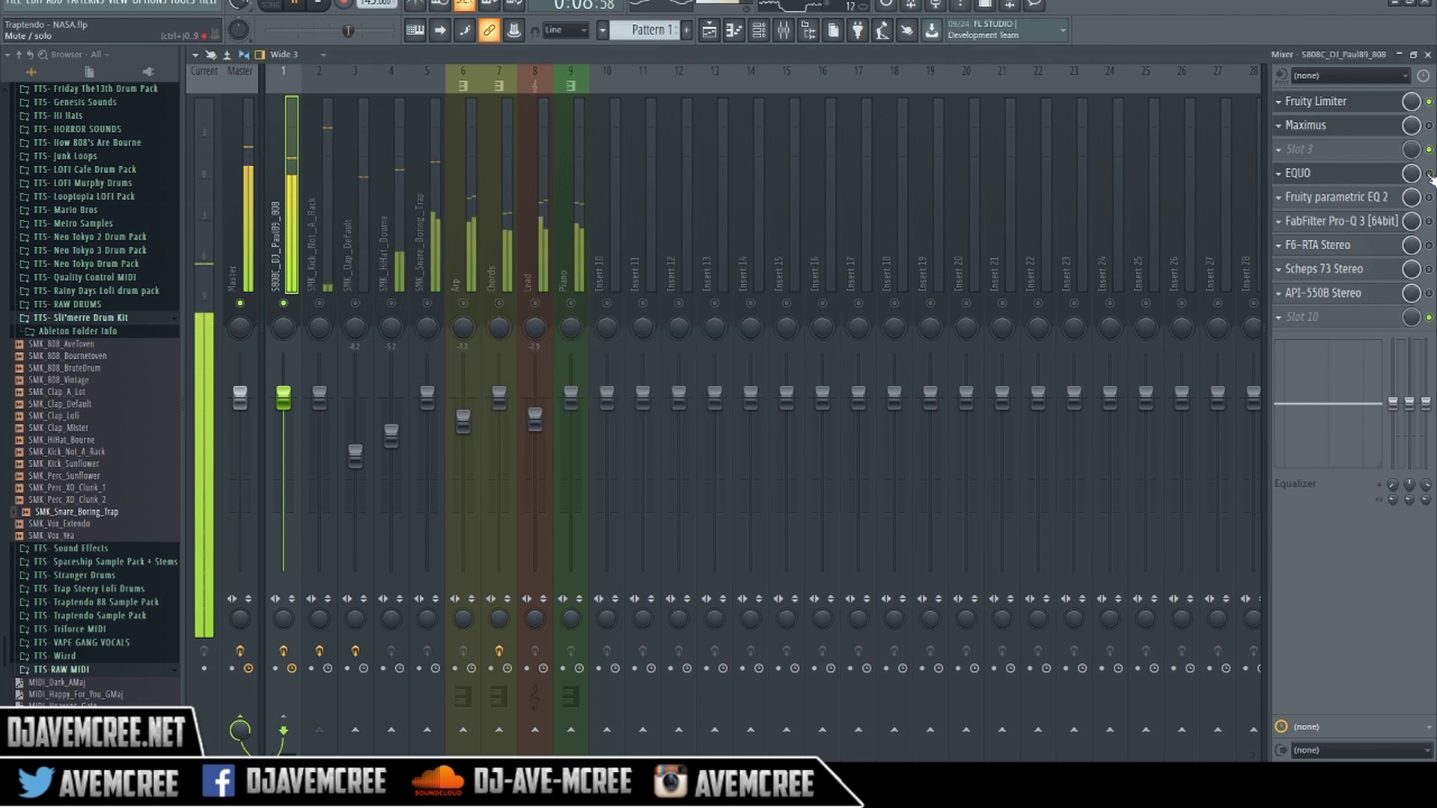
{"action": "left_click", "coordinate": [1366, 177]}
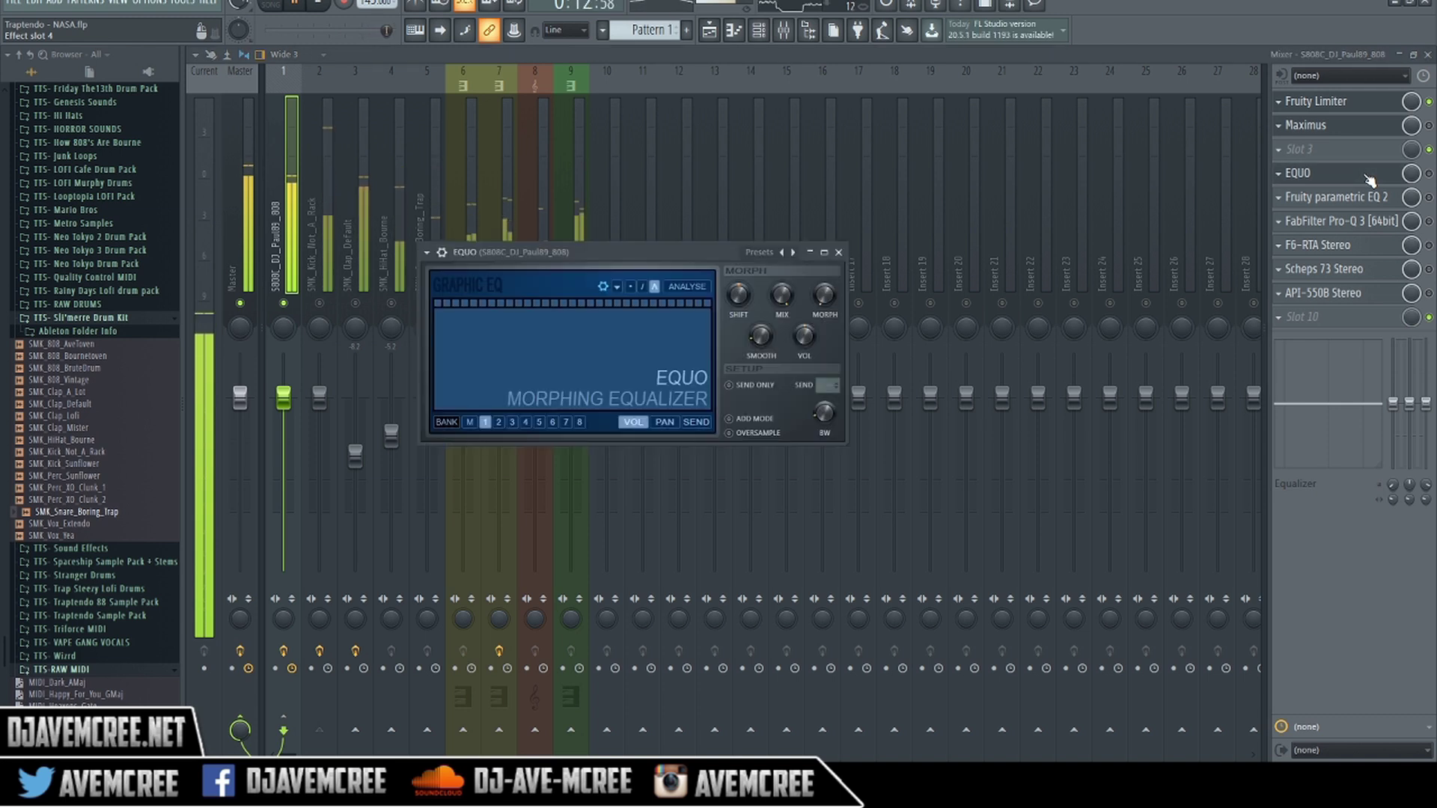
{"action": "left_click", "coordinate": [1362, 174]}
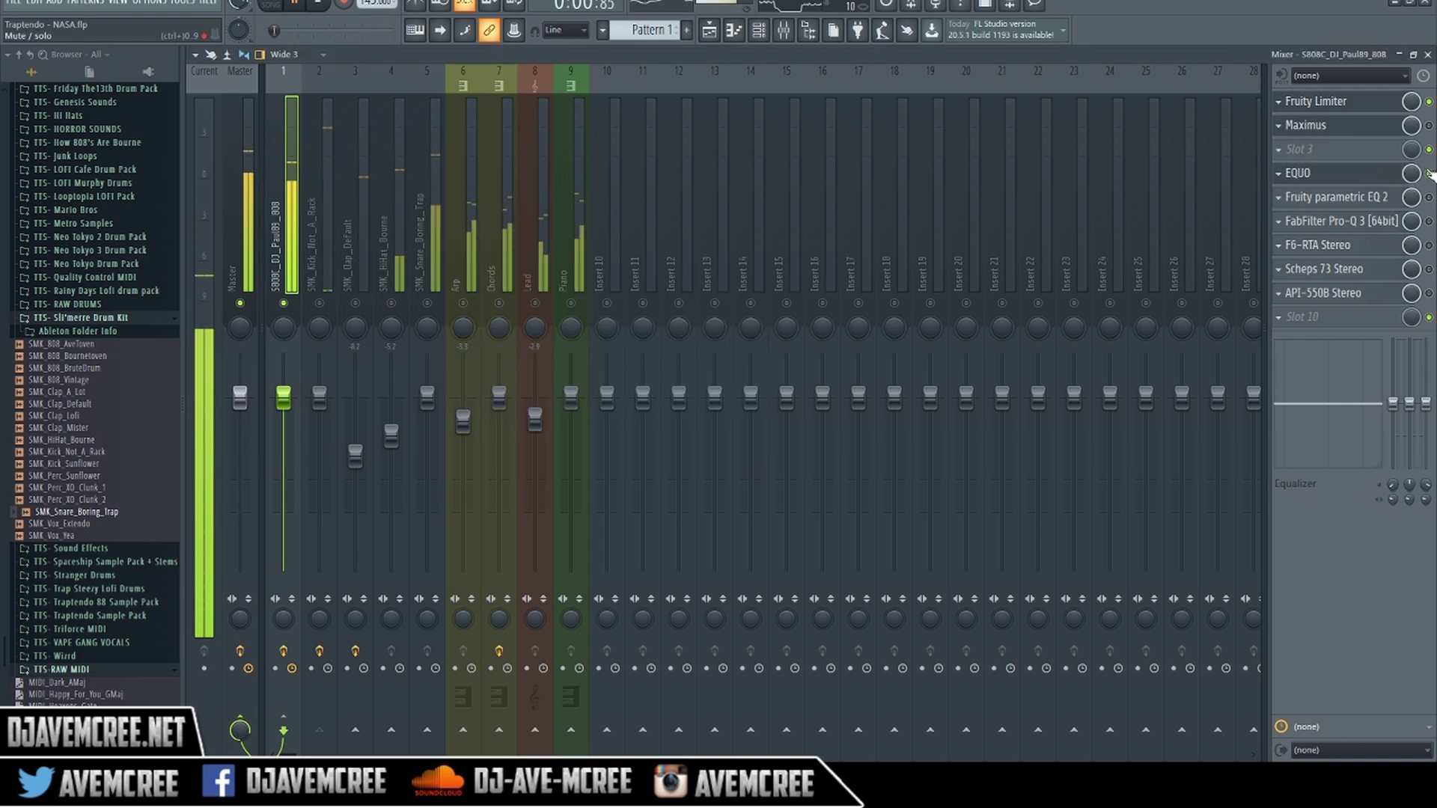
{"action": "left_click", "coordinate": [1355, 174]}
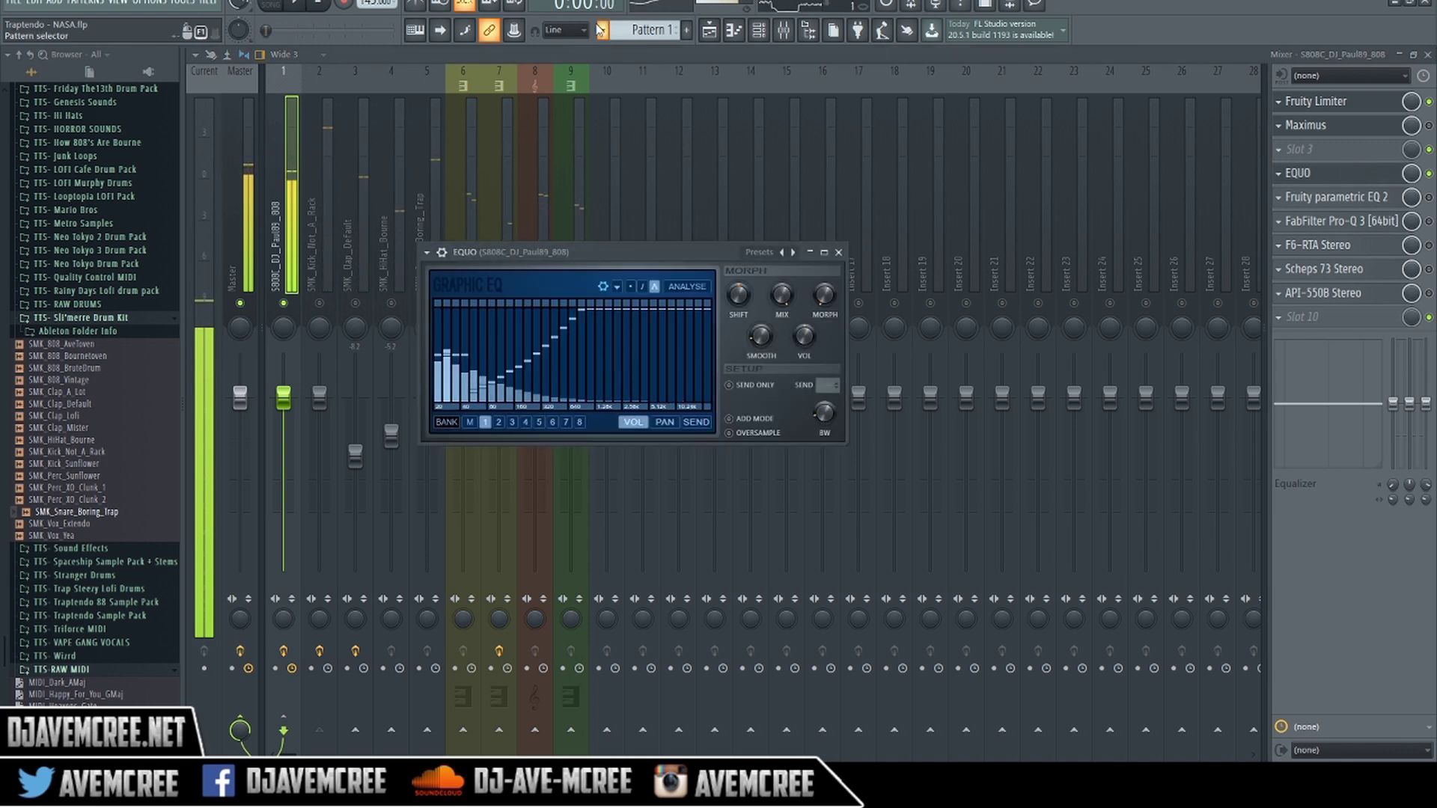
Stop playback, close EQUO, and play the pattern again.
{"action": "left_click", "coordinate": [318, 11]}
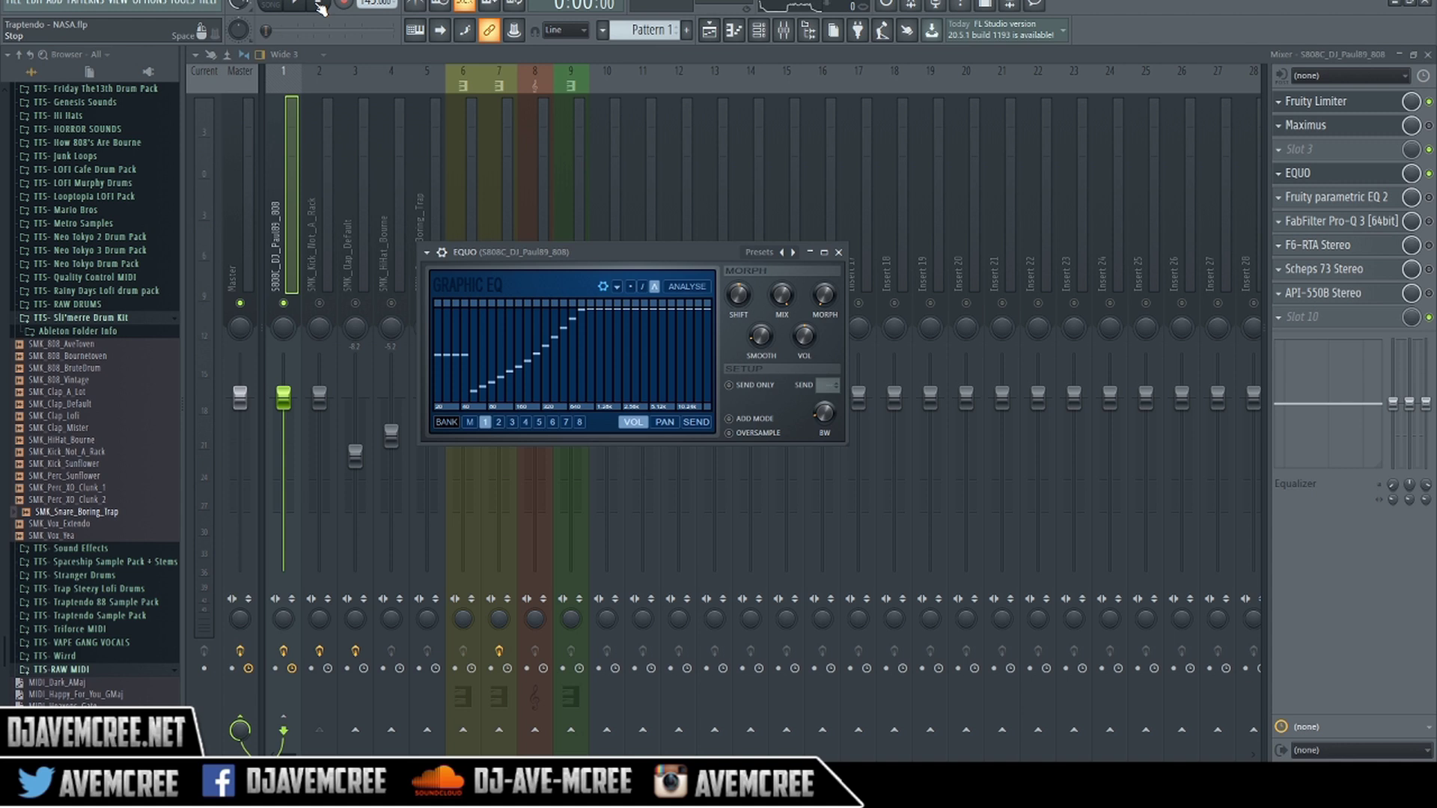
{"action": "left_click", "coordinate": [839, 253]}
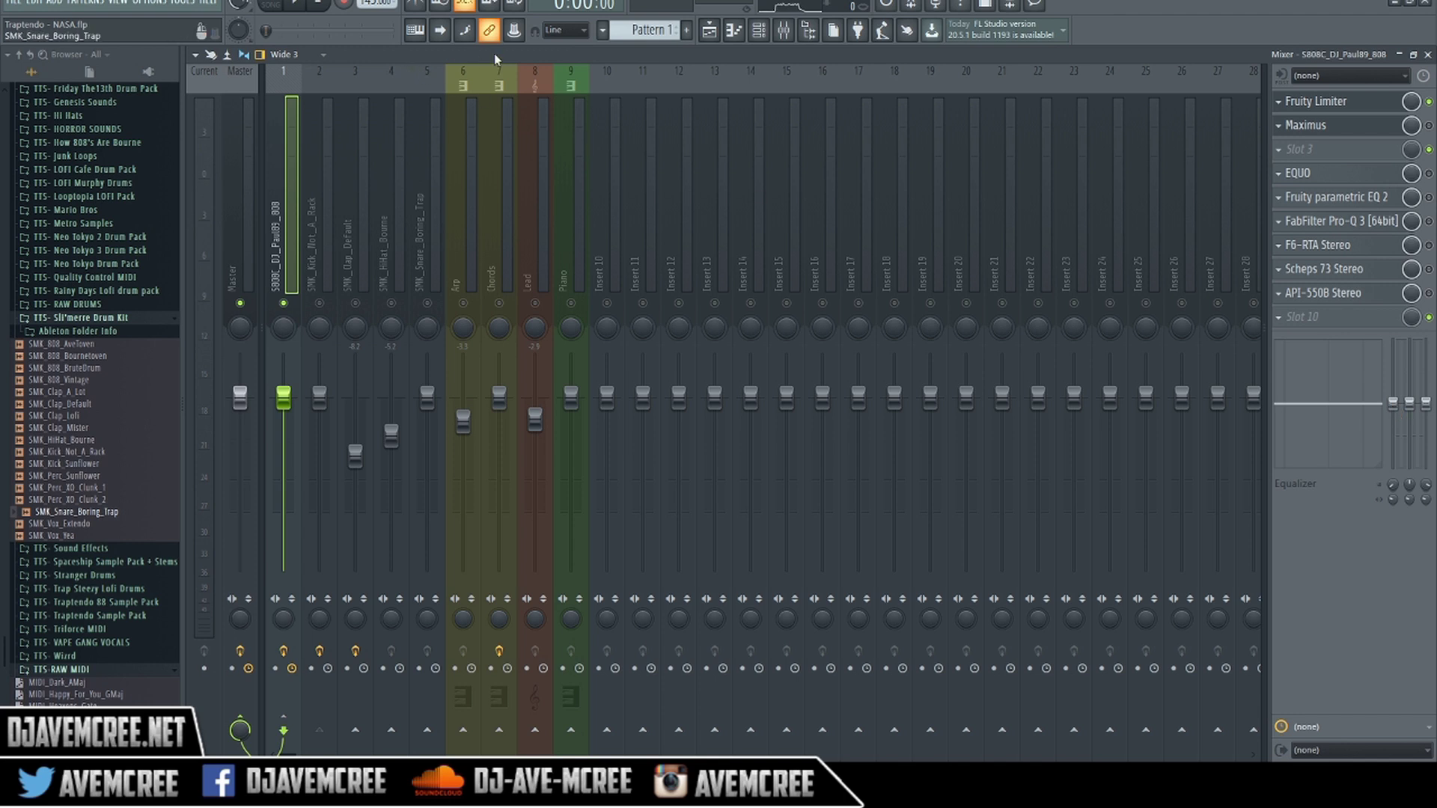
{"action": "key", "text": "space"}
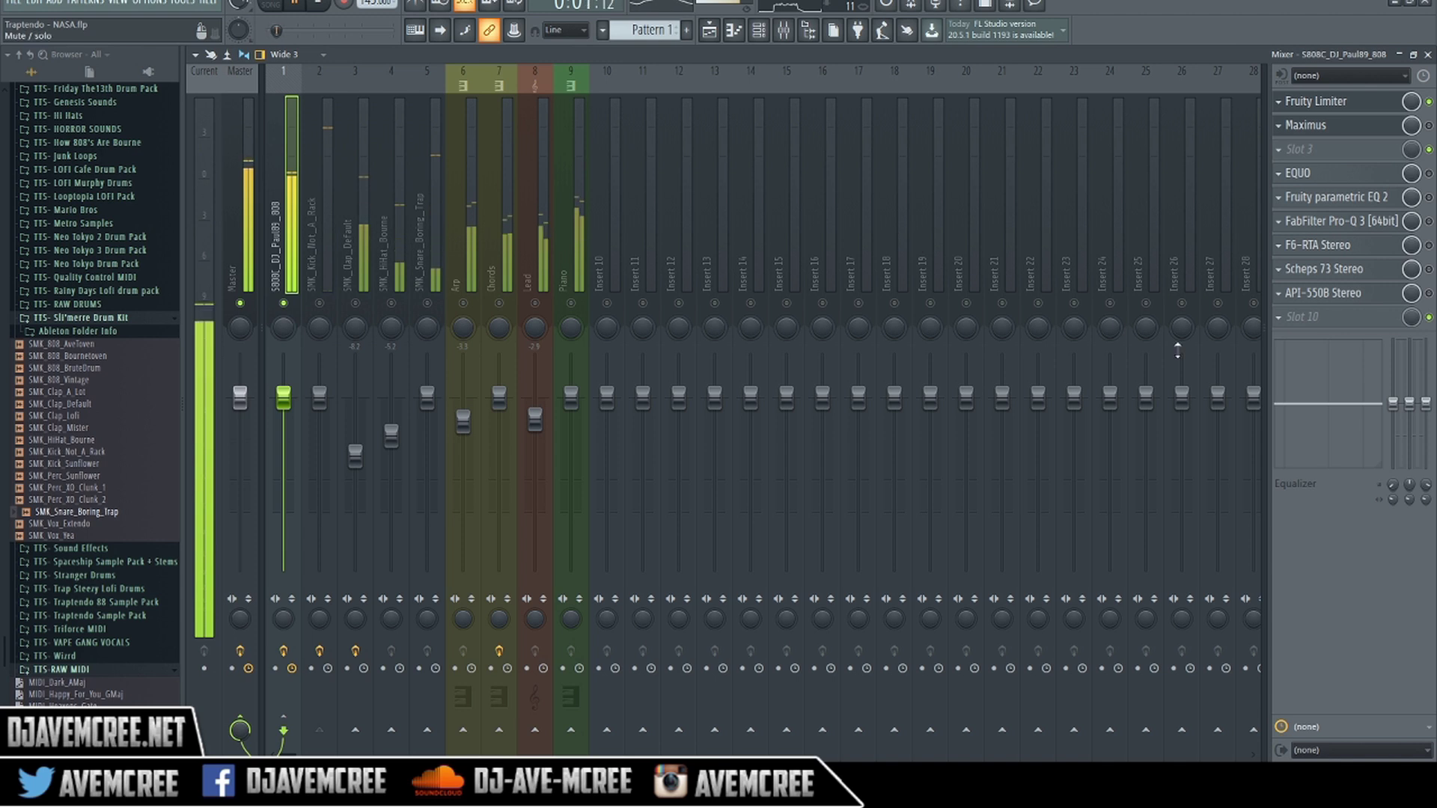
Cut the low-shelf band of the 808 channel's built-in mixer equalizer and boost its peaking band 5.8 dB at 153 Hz.
{"action": "left_click_drag", "start_coordinate": [1392, 404], "coordinate": [1392, 425]}
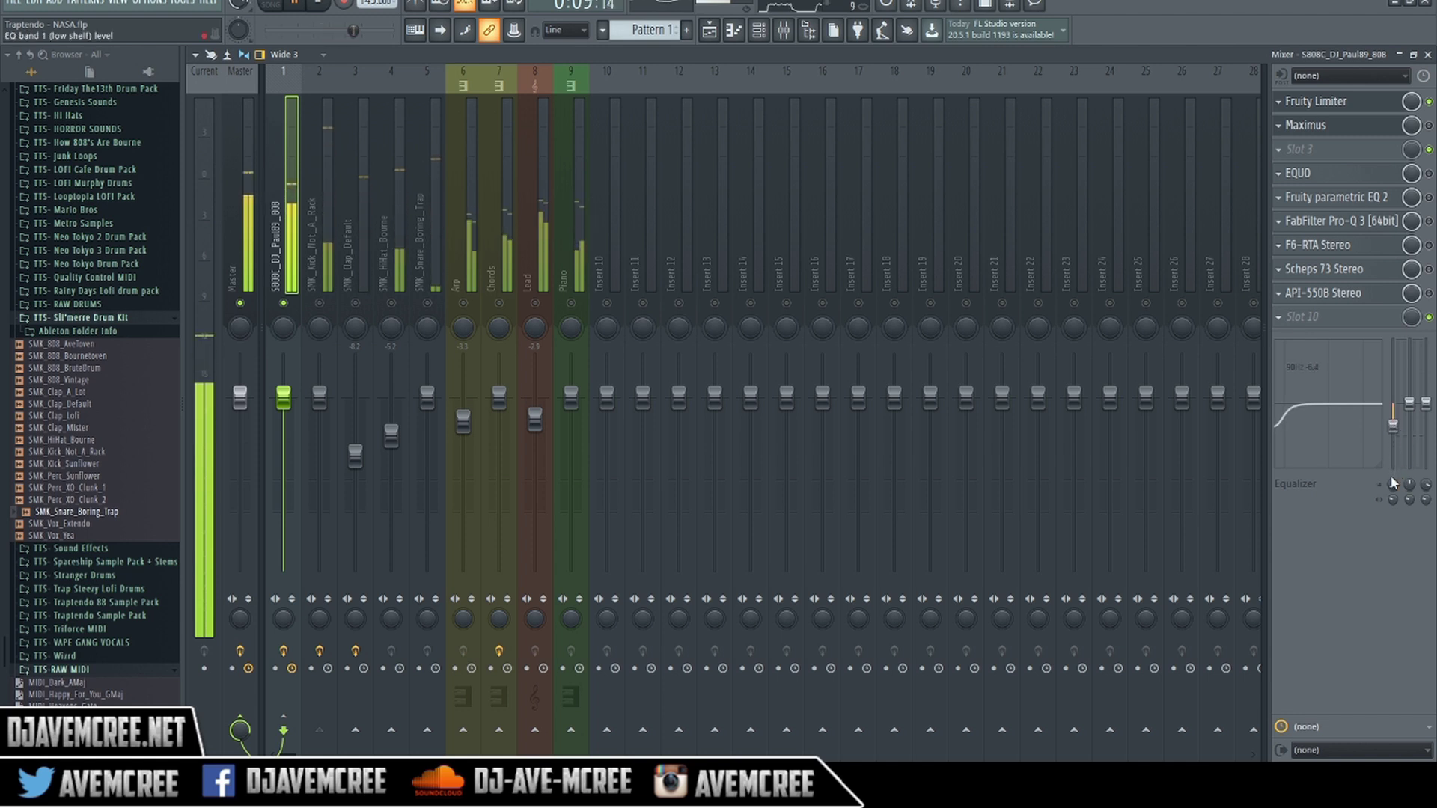
{"action": "scroll", "coordinate": [1393, 488], "scroll_direction": "up", "scroll_amount": 5}
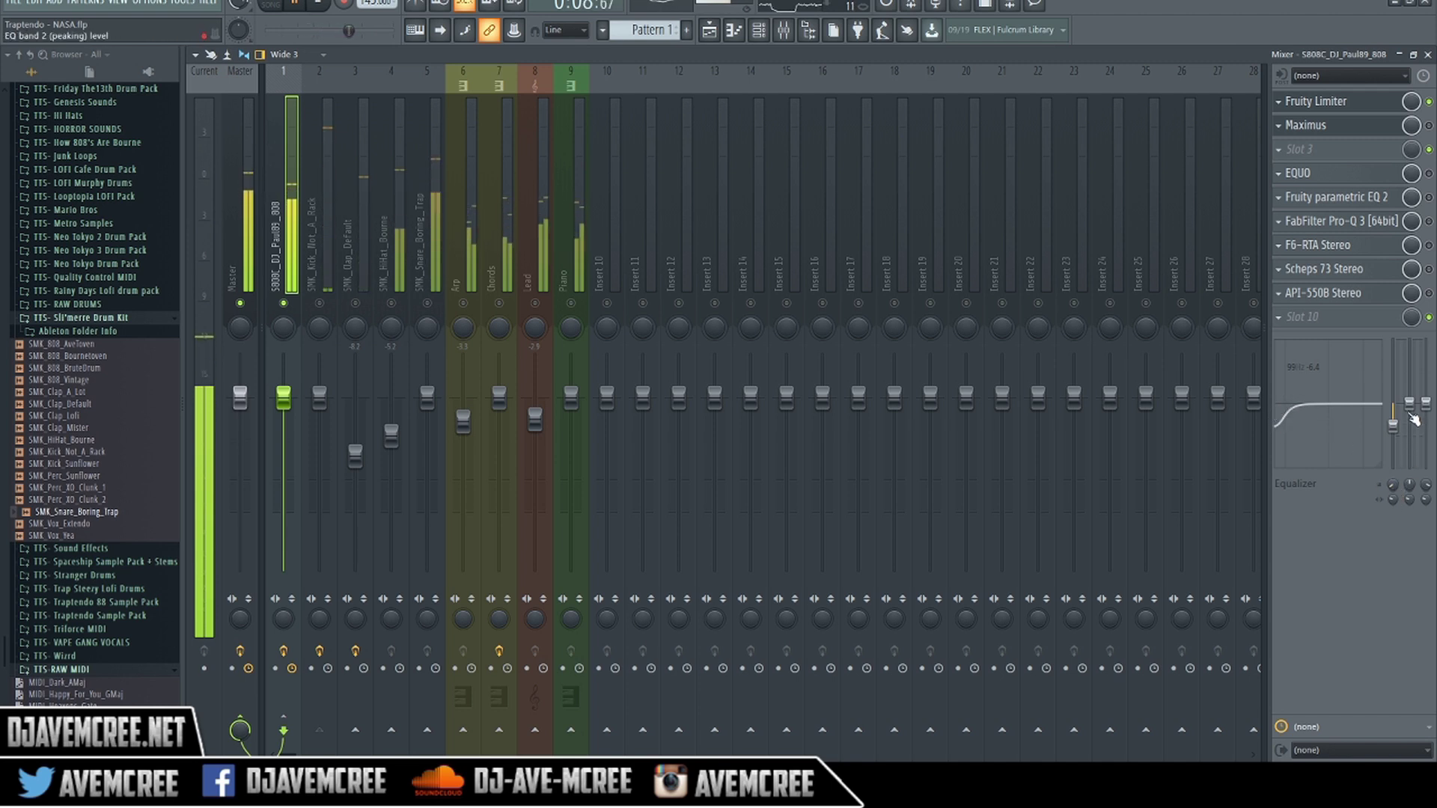
{"action": "left_click_drag", "start_coordinate": [1415, 416], "coordinate": [1408, 381]}
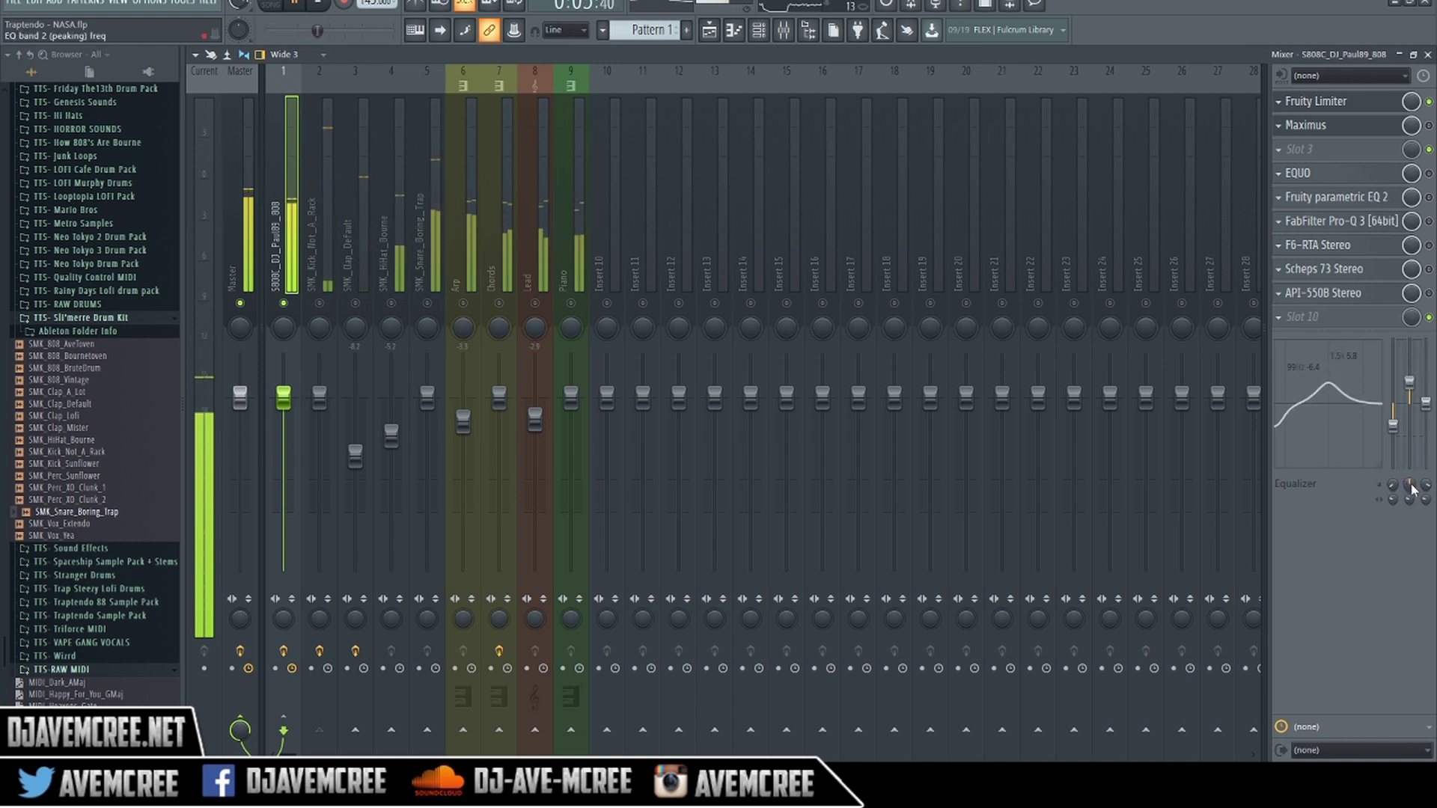
{"action": "left_click_drag", "start_coordinate": [1411, 488], "coordinate": [1412, 536]}
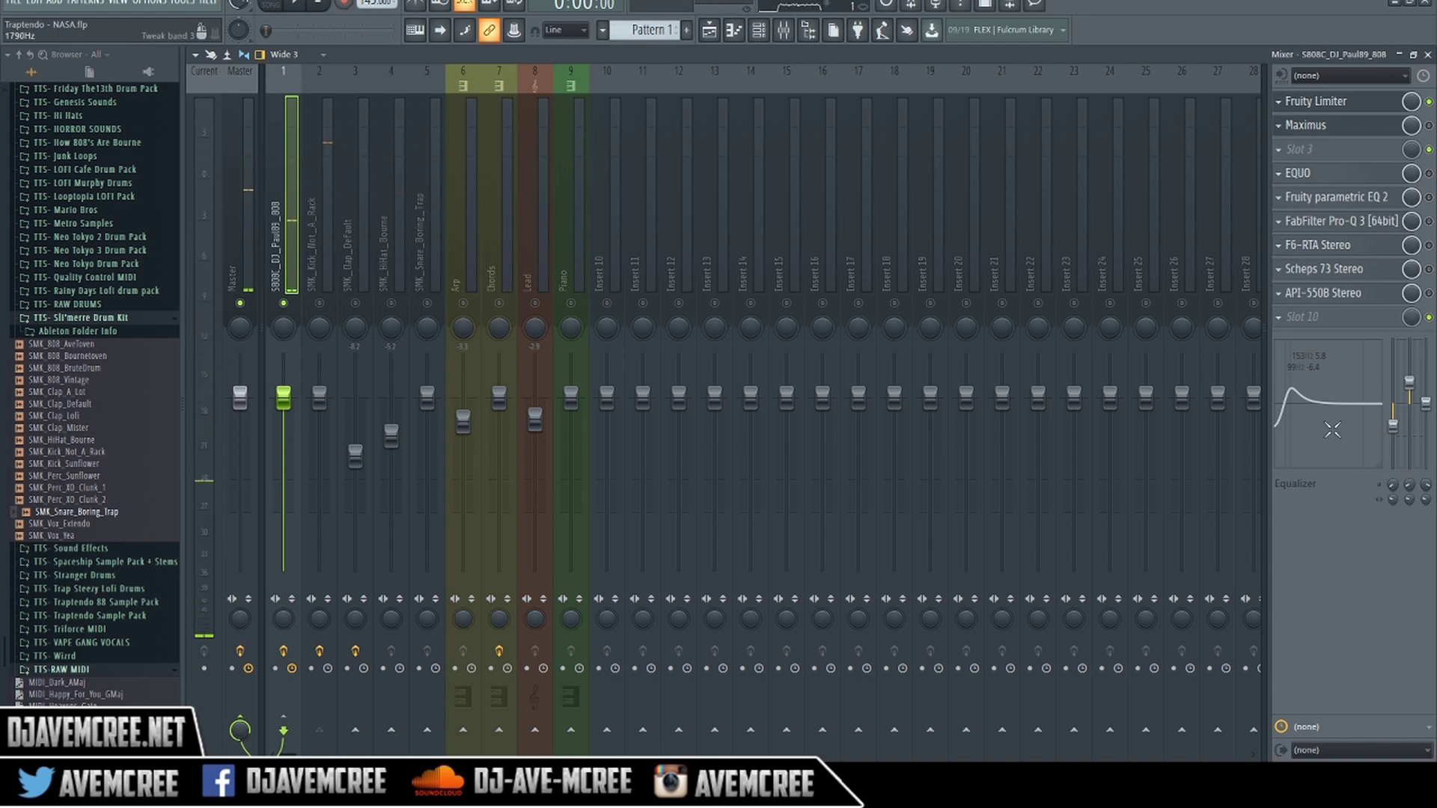
Reset the low-shelf and peaking levels of the 808 channel's built-in mixer equalizer.
{"action": "right_click", "coordinate": [1395, 426]}
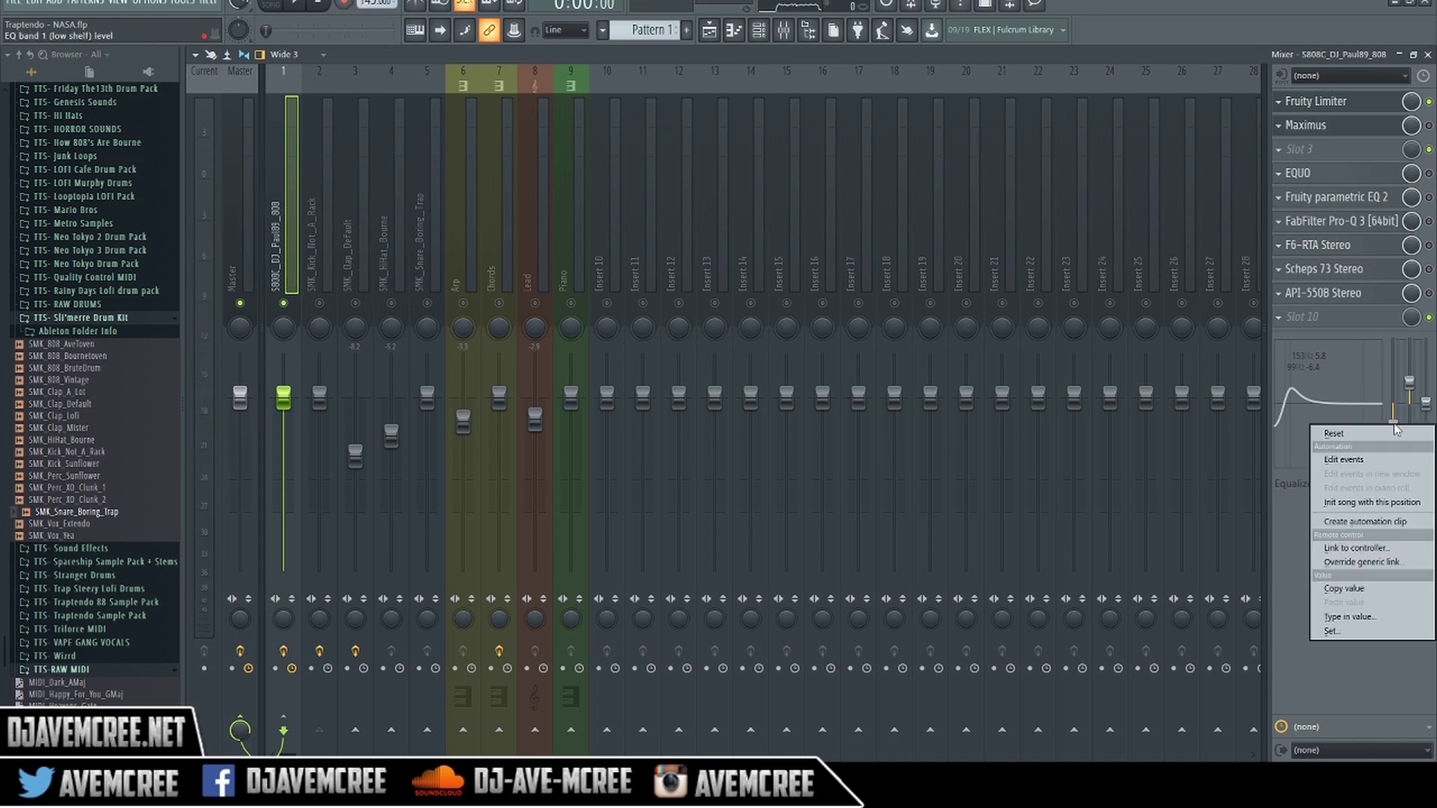
{"action": "left_click", "coordinate": [1381, 436]}
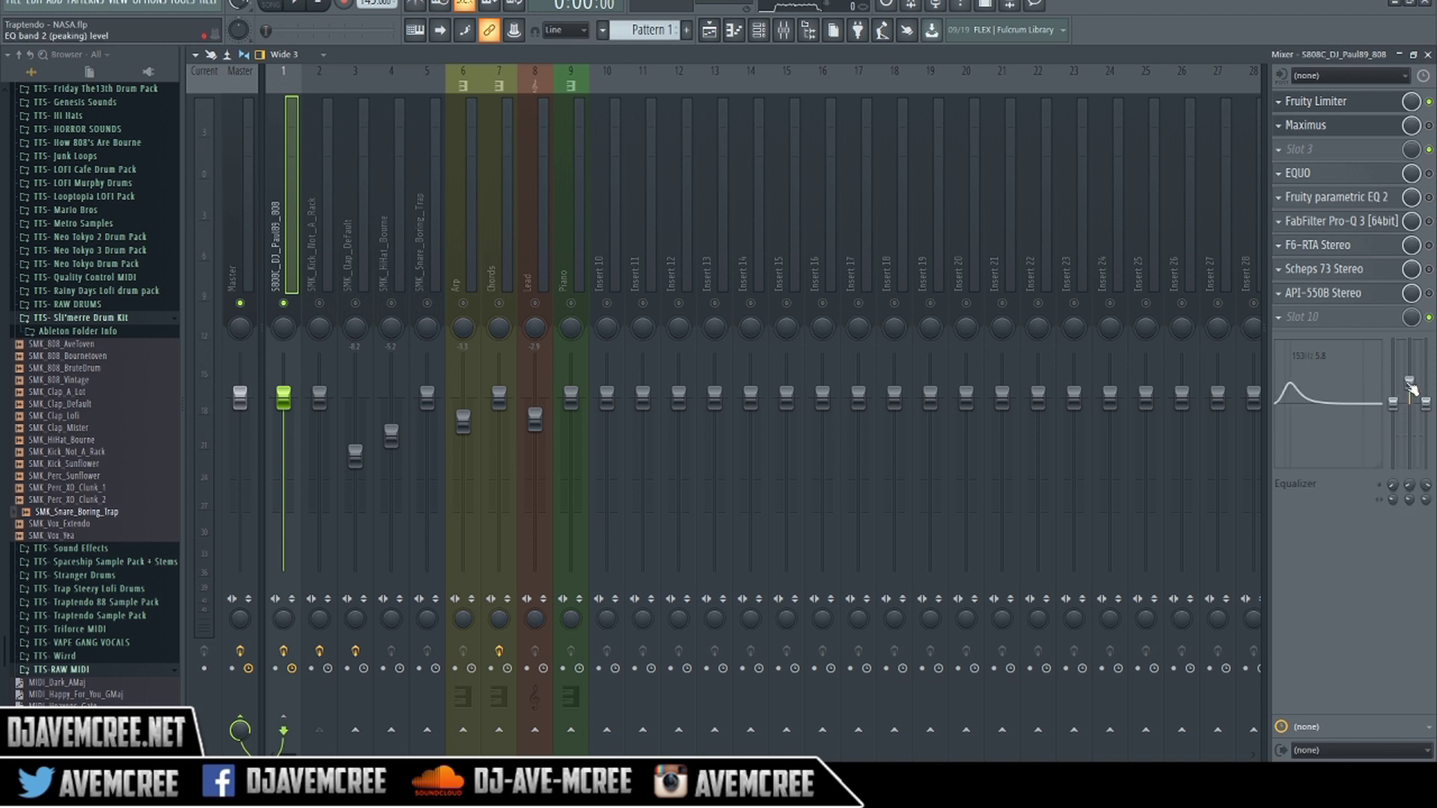
{"action": "right_click", "coordinate": [1410, 386]}
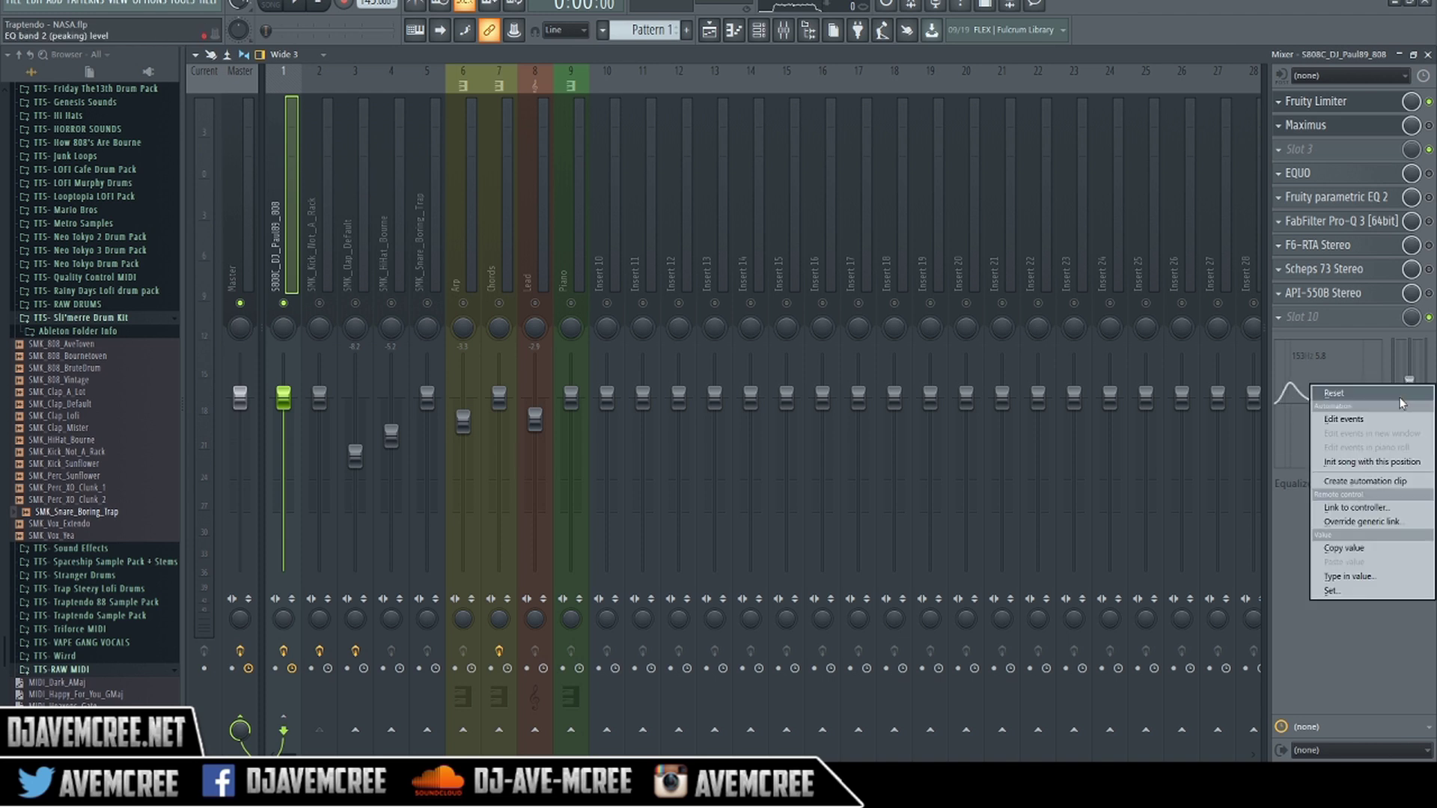
{"action": "left_click", "coordinate": [1334, 393]}
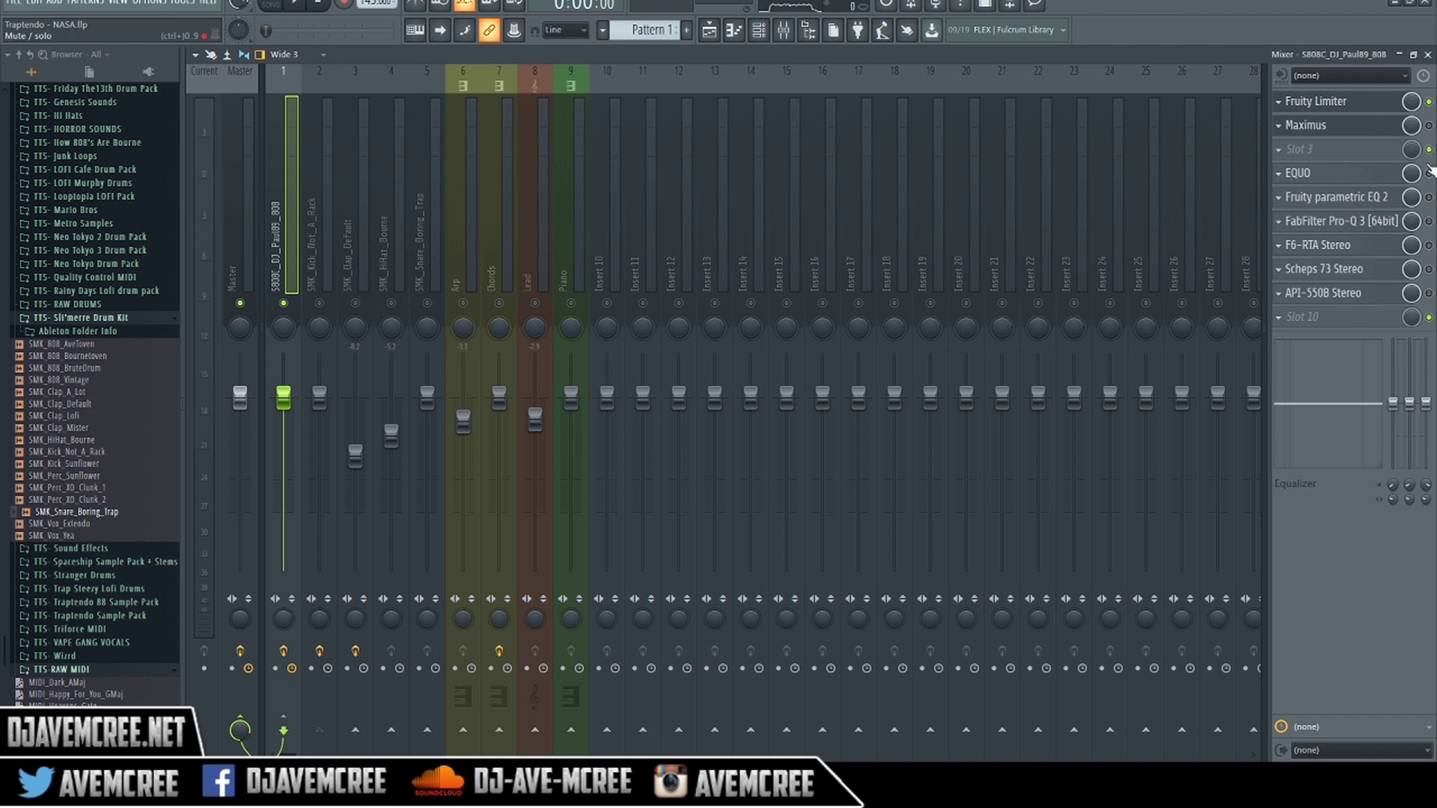
Enable and open Fruity parametric EQ 2 on the 808 channel, enlarge and reposition its window, and play the pattern.
{"action": "left_click", "coordinate": [1362, 199]}
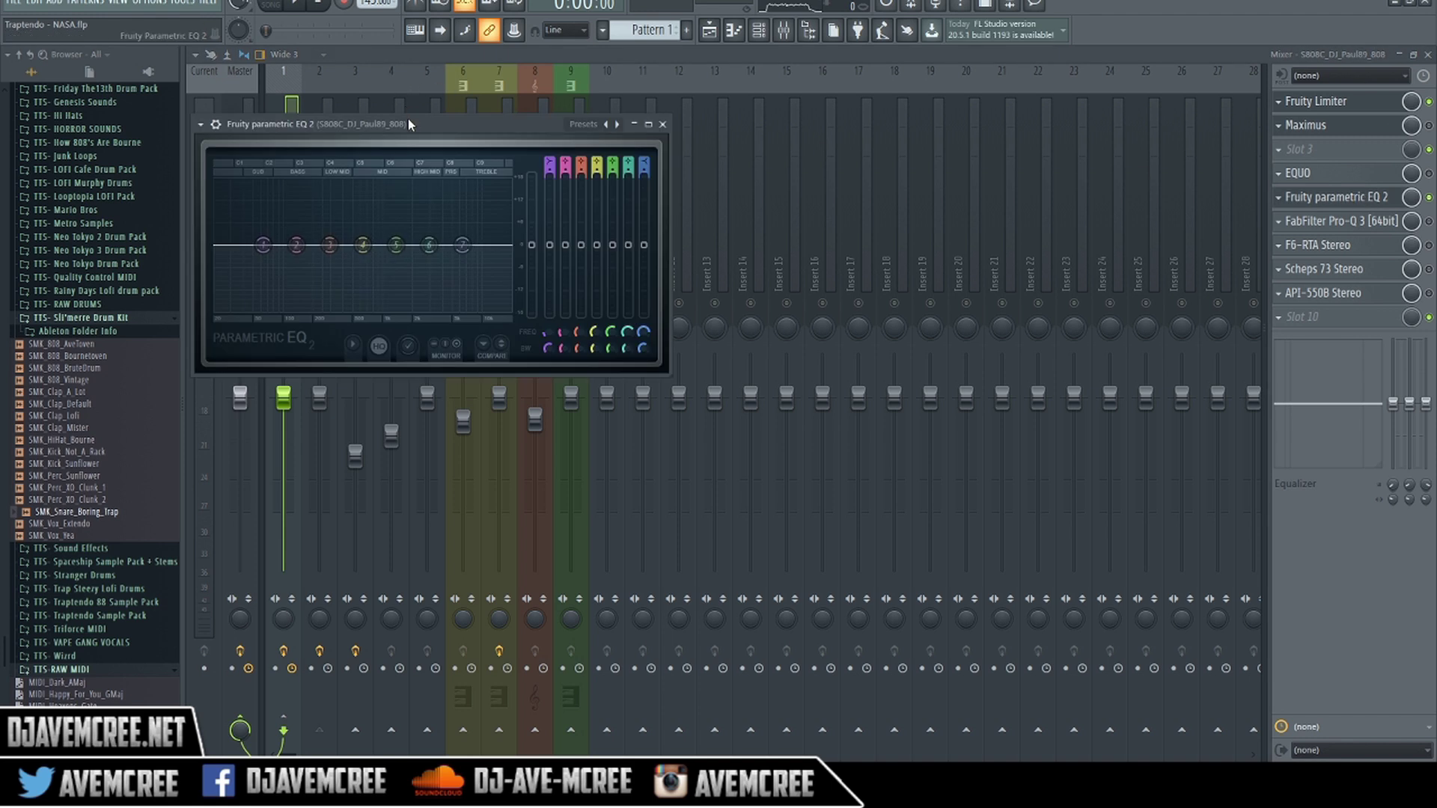
{"action": "left_click_drag", "start_coordinate": [418, 119], "coordinate": [536, 181]}
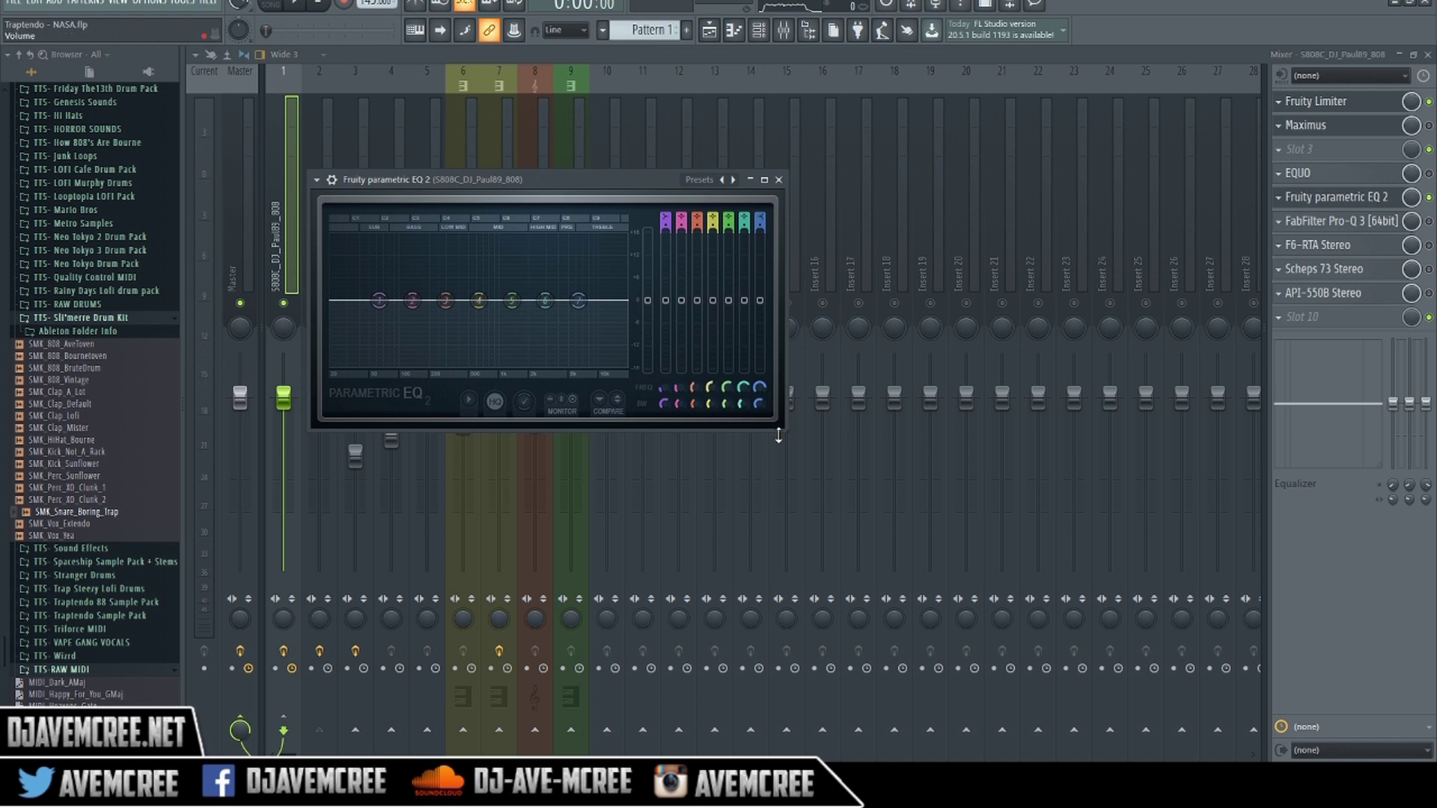
{"action": "left_click_drag", "start_coordinate": [787, 432], "coordinate": [1054, 624]}
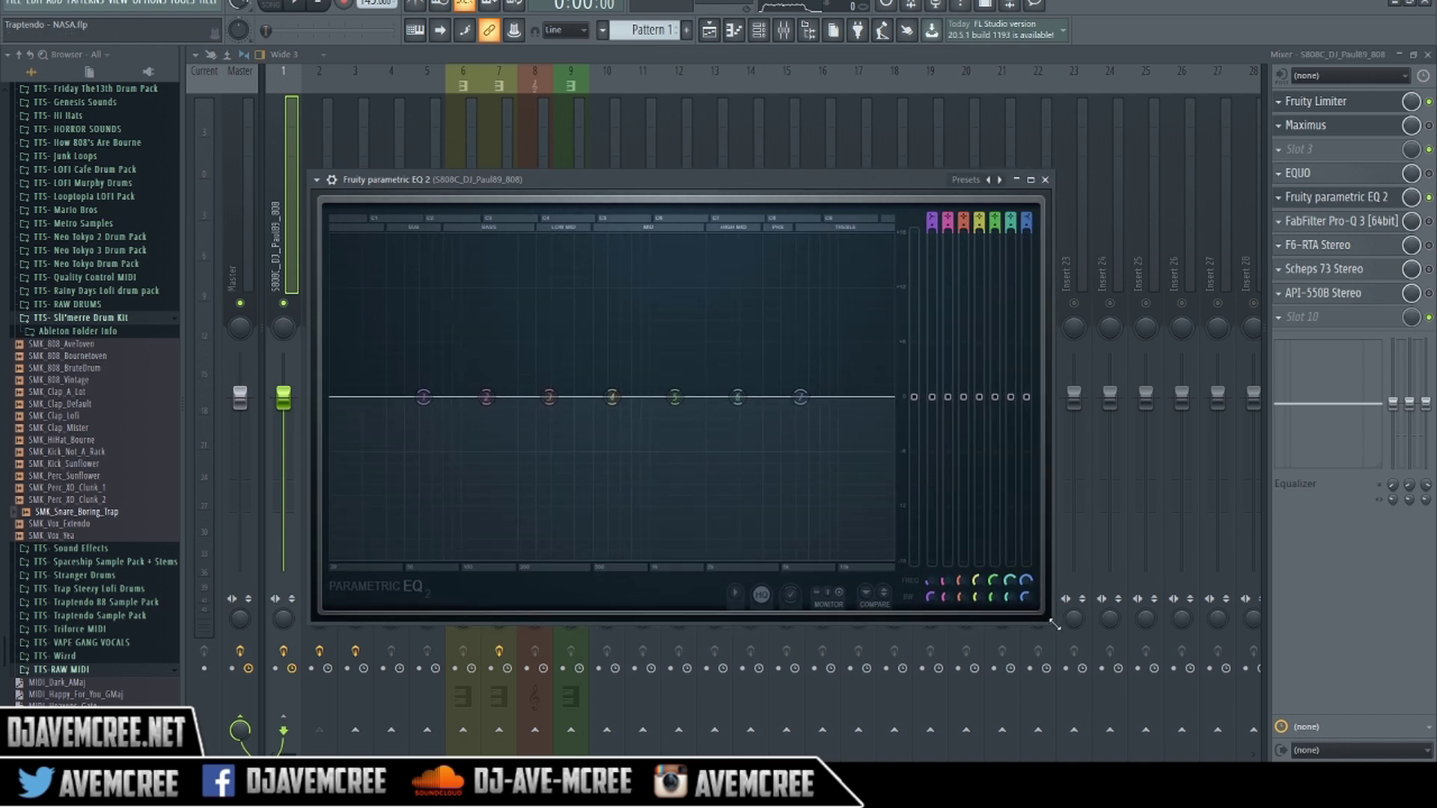
{"action": "left_click_drag", "start_coordinate": [654, 183], "coordinate": [663, 134]}
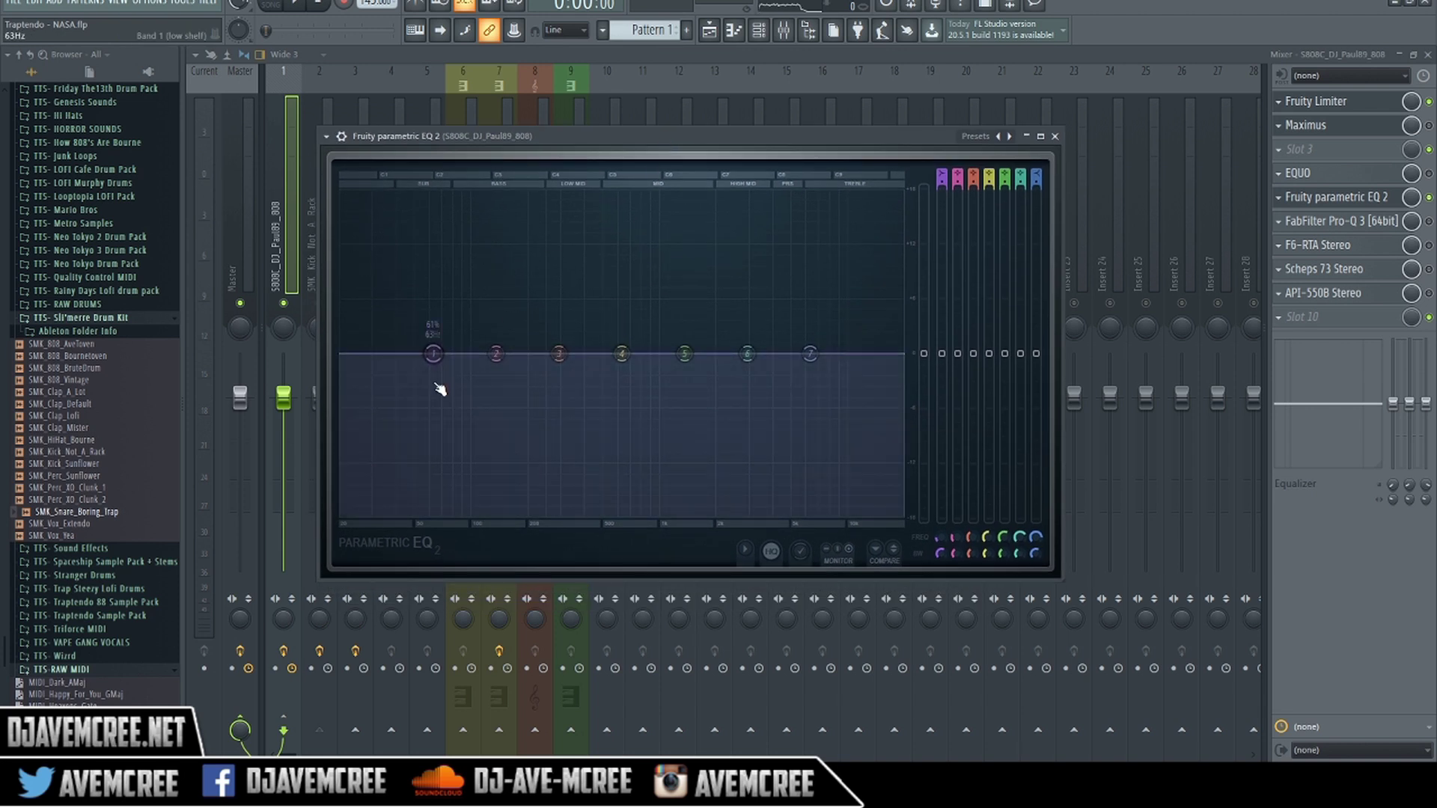
{"action": "key", "text": "space"}
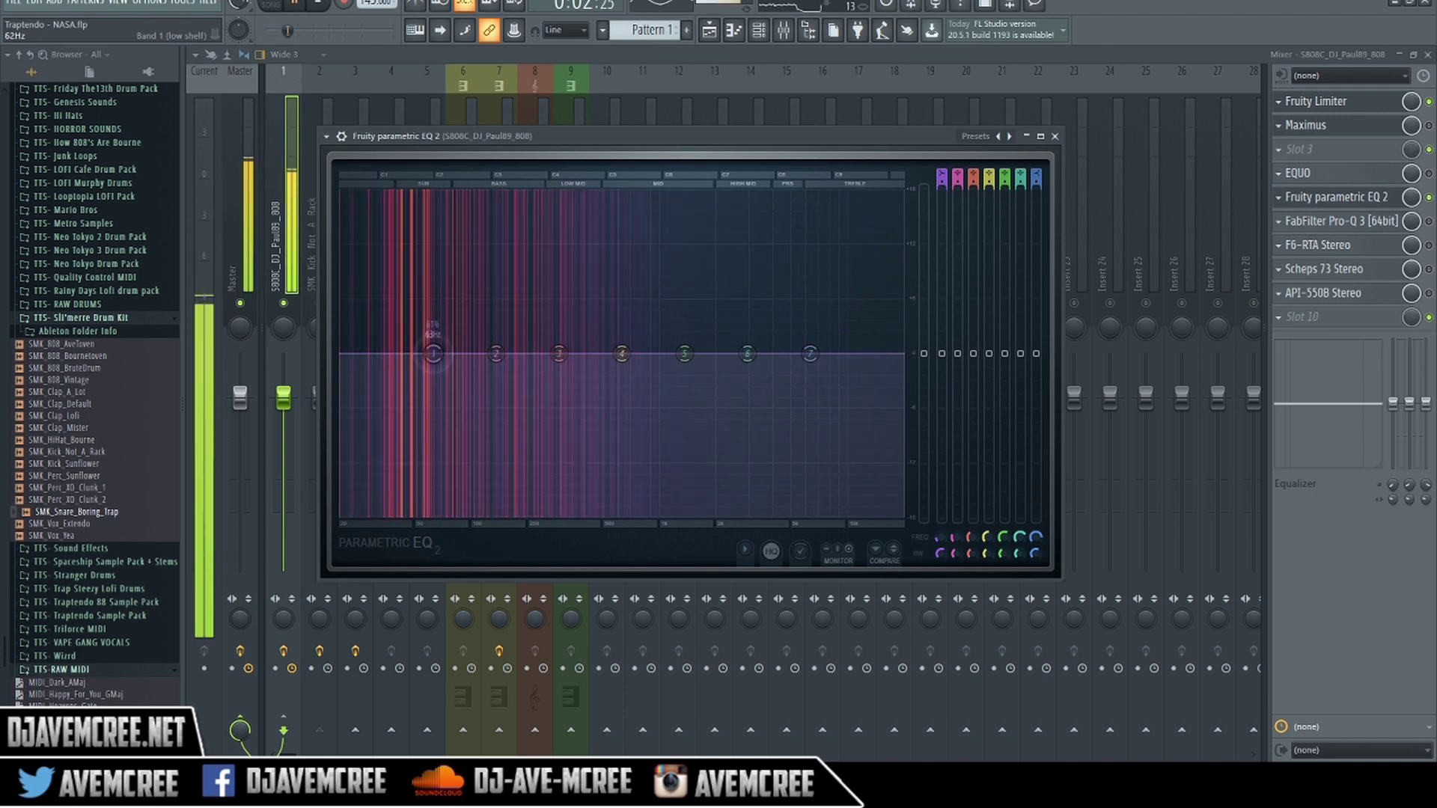
Lower low-shelf band 1 to -7.9 dB at 31 Hz, boost band 2 to 12.8 dB at 63 Hz, and reduce that boost.
{"action": "left_click_drag", "start_coordinate": [434, 353], "coordinate": [372, 425]}
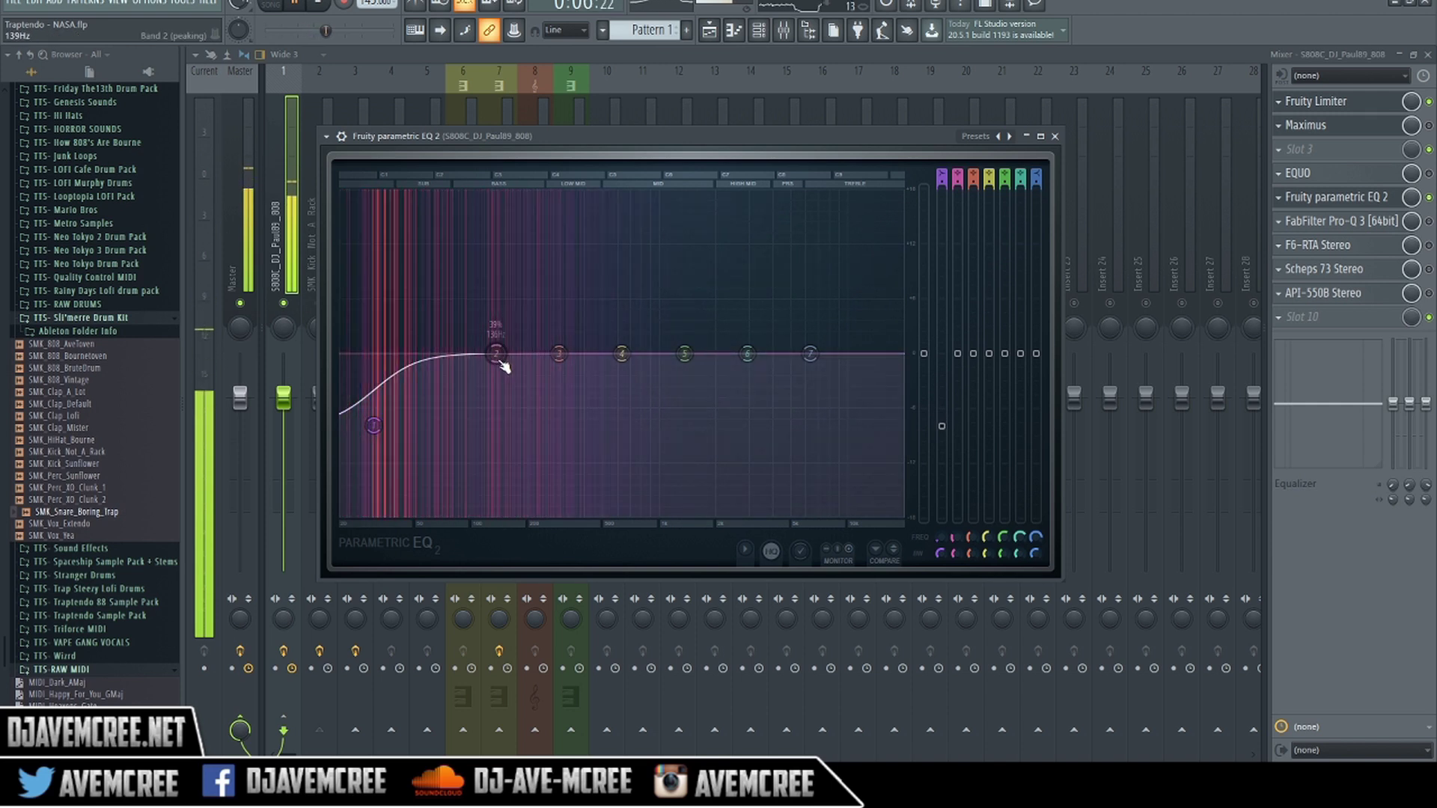
{"action": "left_click_drag", "start_coordinate": [496, 353], "coordinate": [436, 251]}
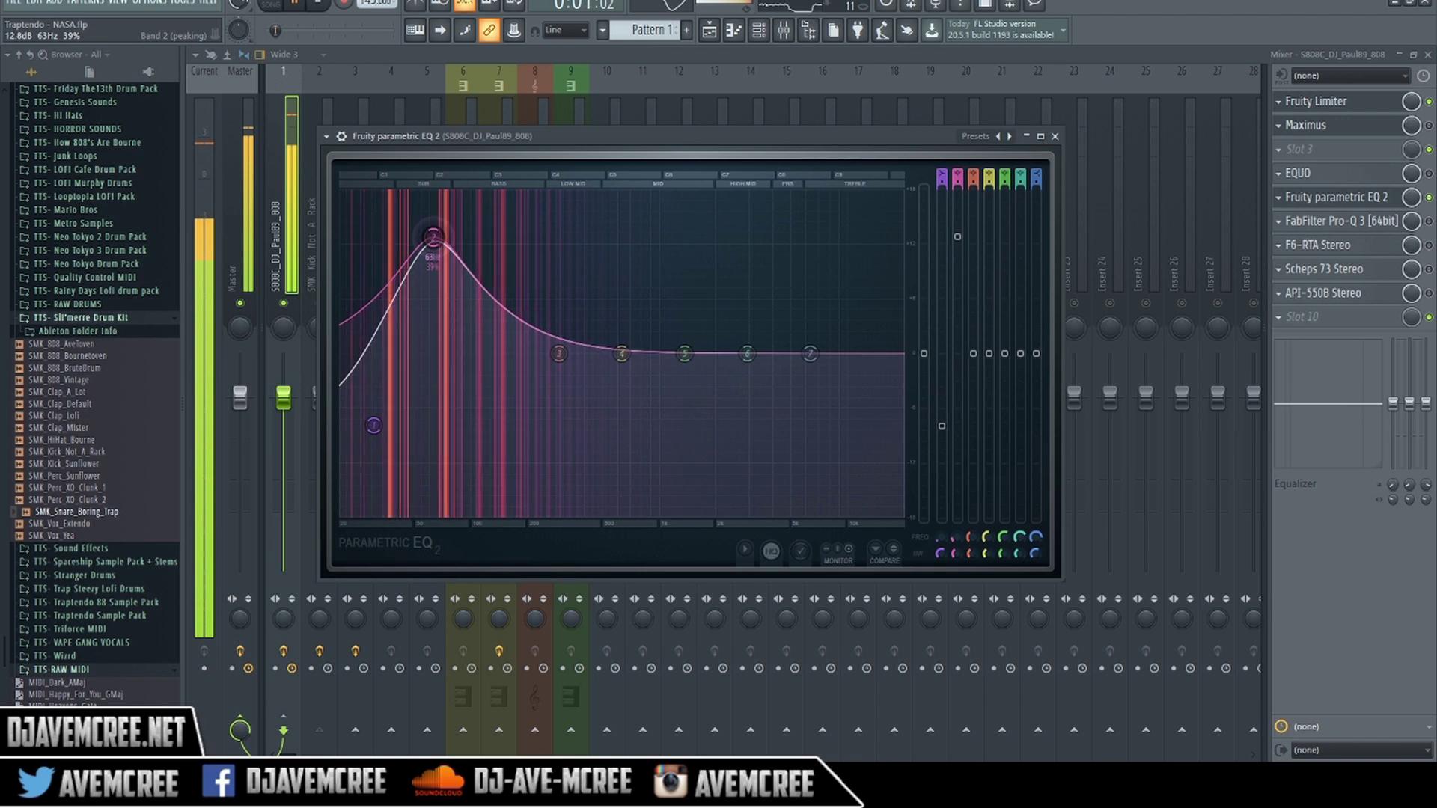
{"action": "left_click_drag", "start_coordinate": [433, 238], "coordinate": [436, 307]}
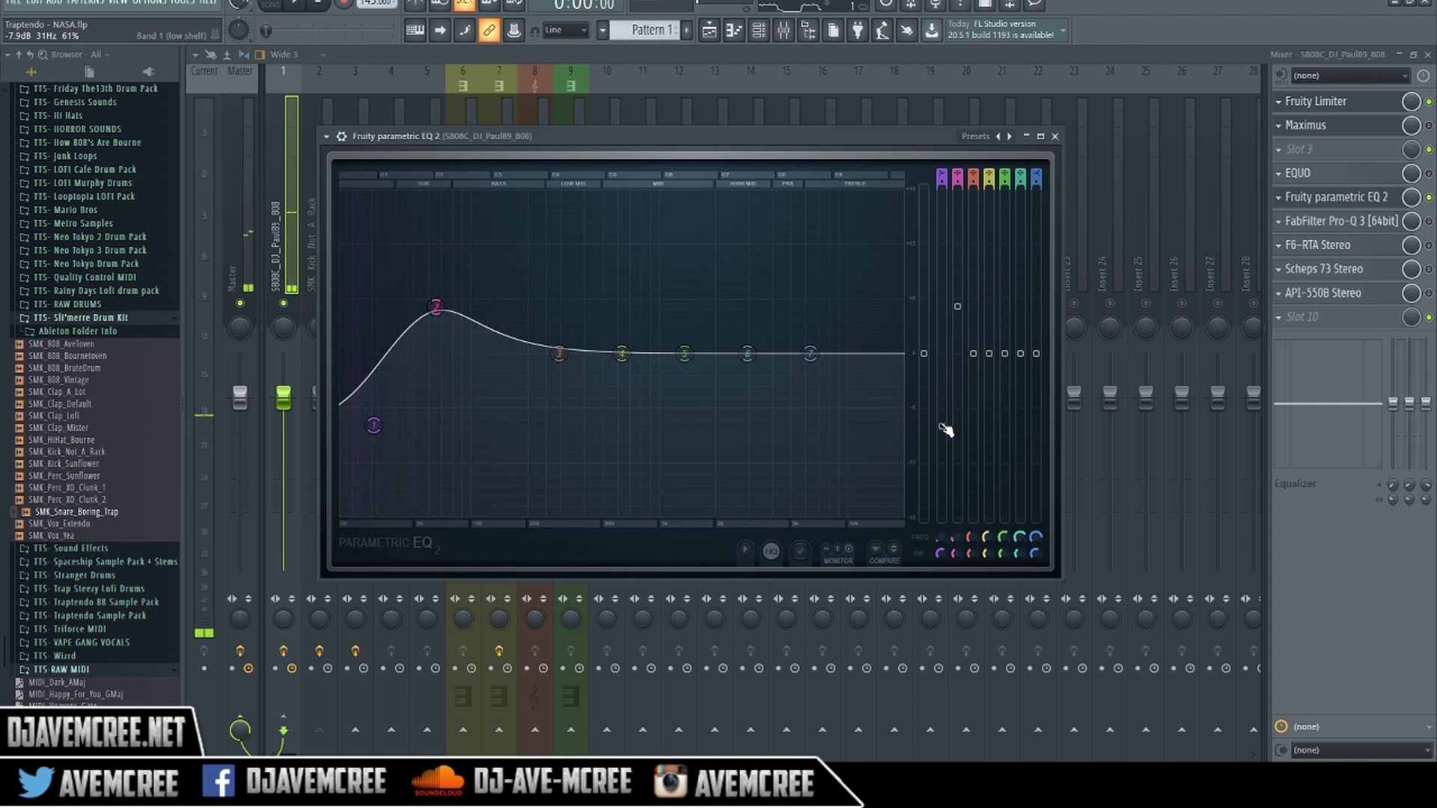
Reset band 2's level, nudge it slightly below zero, and deepen the band 1 low-shelf cut at about 49 Hz.
{"action": "right_click", "coordinate": [961, 311]}
{"action": "left_click", "coordinate": [973, 317]}
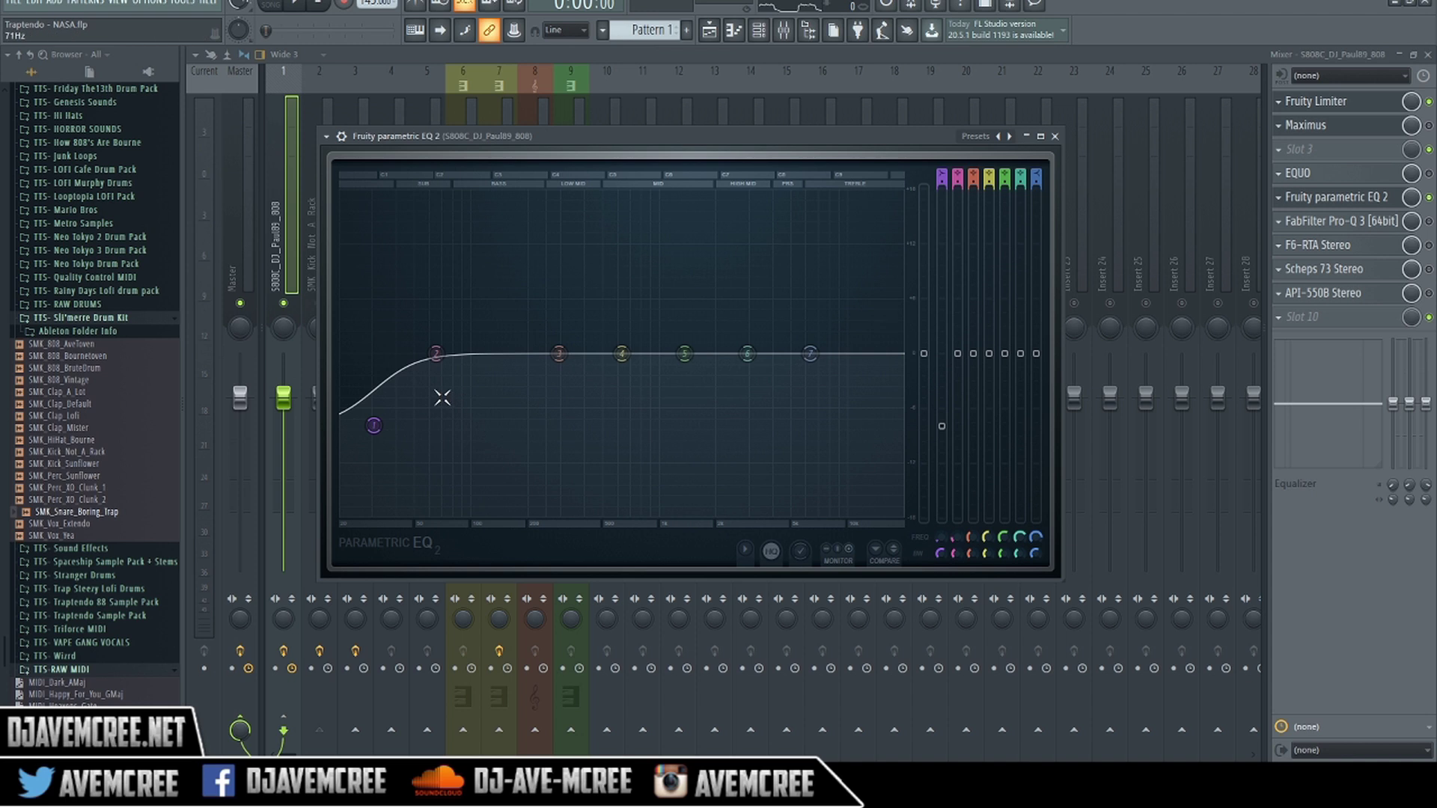
{"action": "mouse_move", "coordinate": [435, 353]}
{"action": "left_mouse_down"}
{"action": "mouse_move", "coordinate": [432, 279]}
{"action": "mouse_move", "coordinate": [441, 355]}
{"action": "left_mouse_up"}
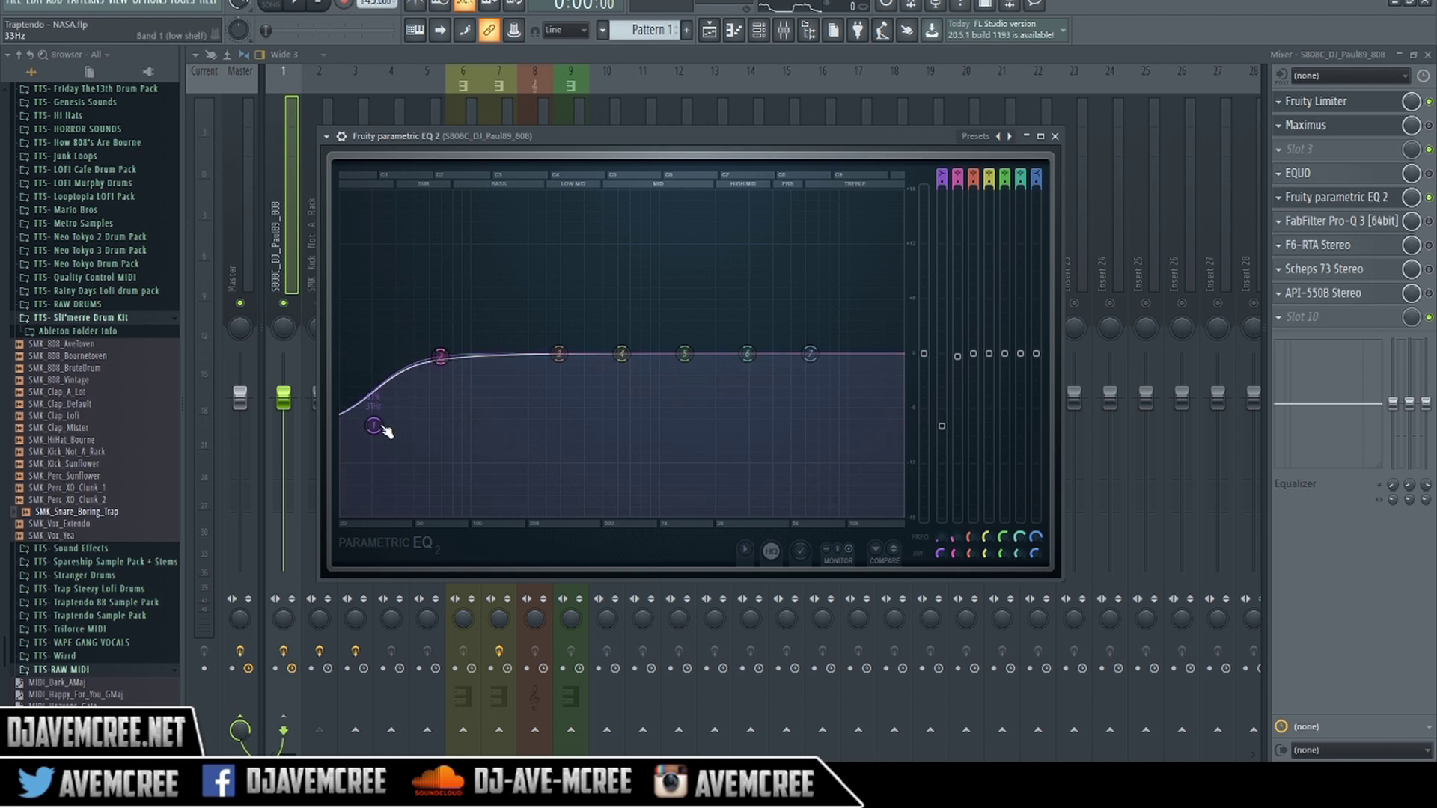
{"action": "left_click_drag", "start_coordinate": [385, 429], "coordinate": [413, 470]}
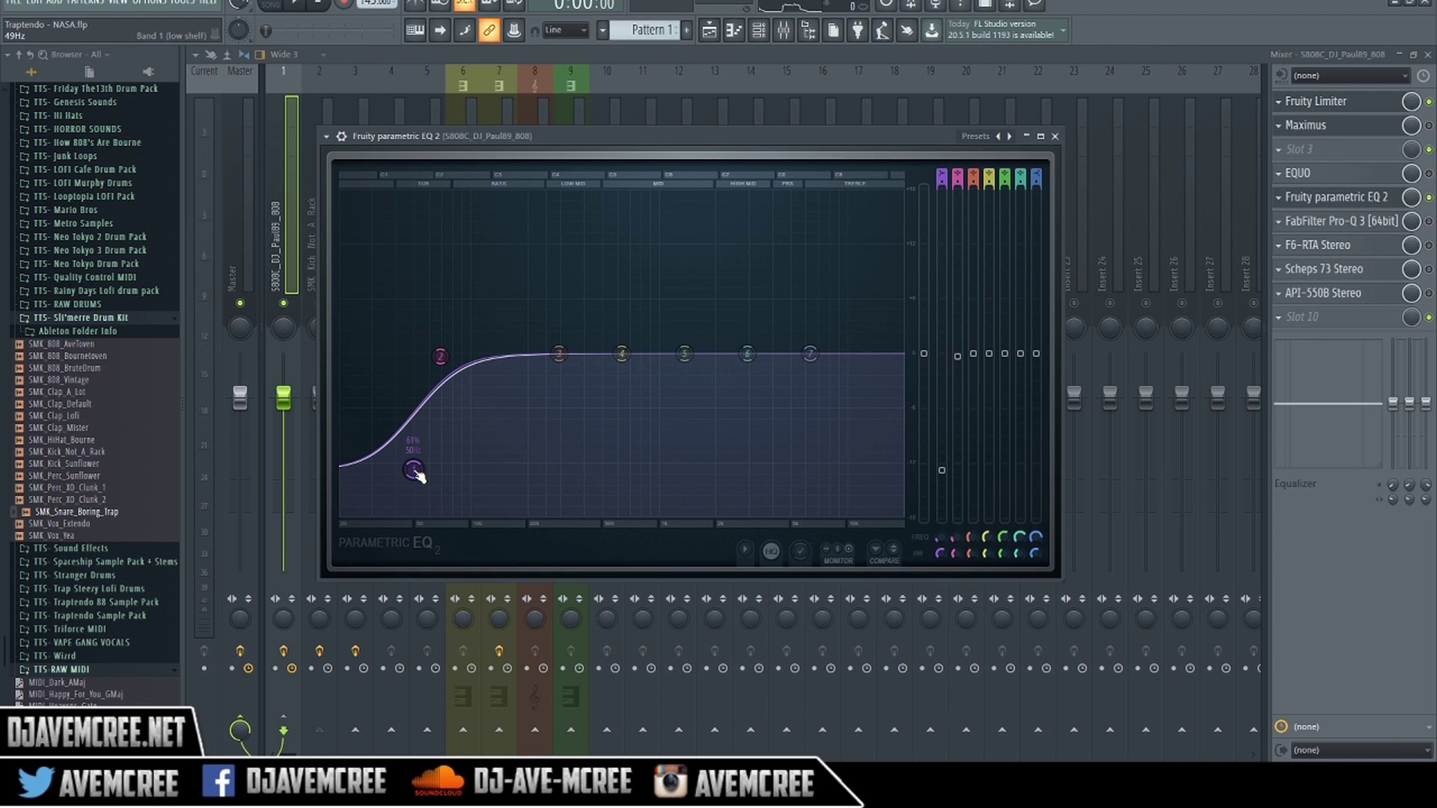
Play the pattern, unsolo the 808 channel to hear the full mix, and review the Fruity parametric EQ 2 curve.
{"action": "key", "text": "space"}
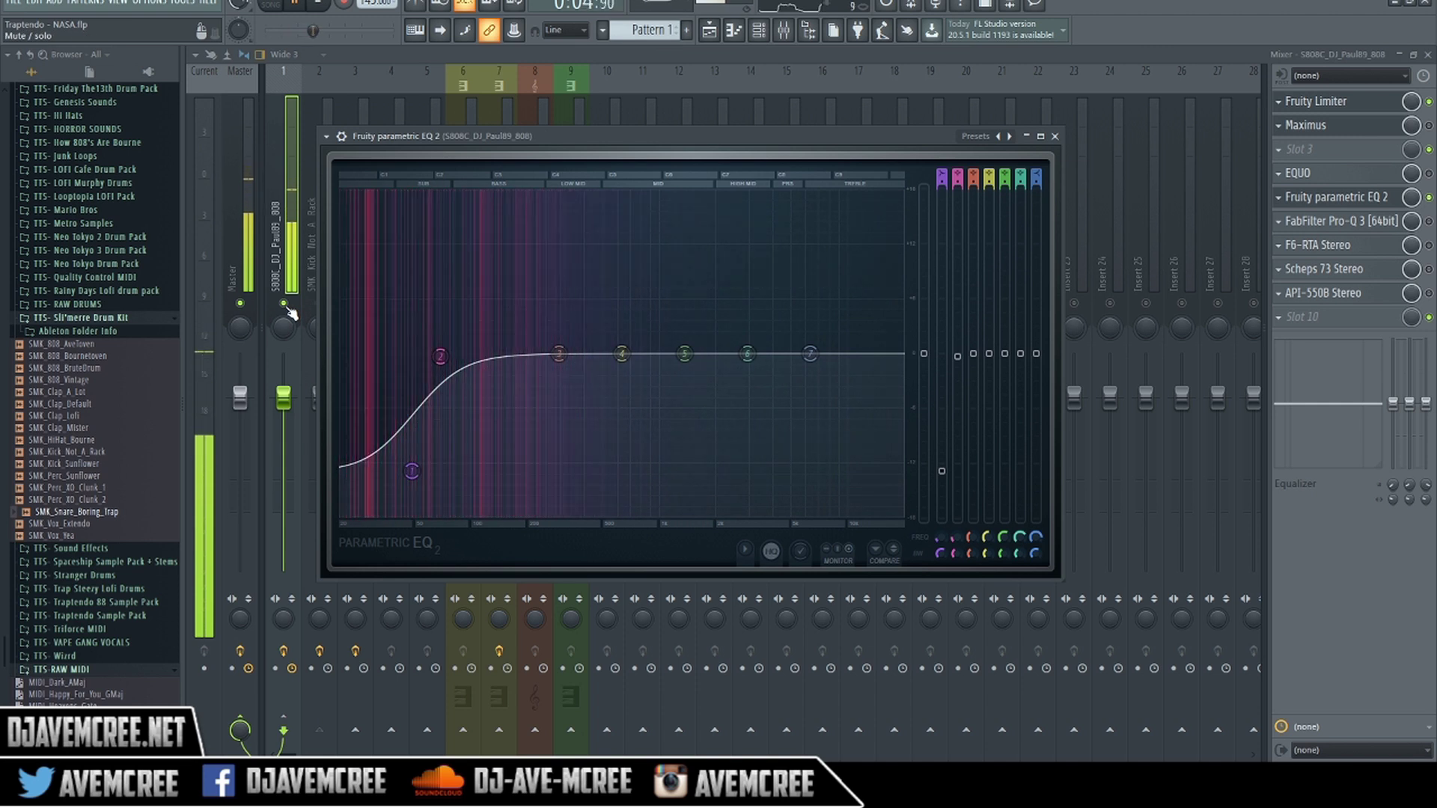
{"action": "key", "text": "Escape"}
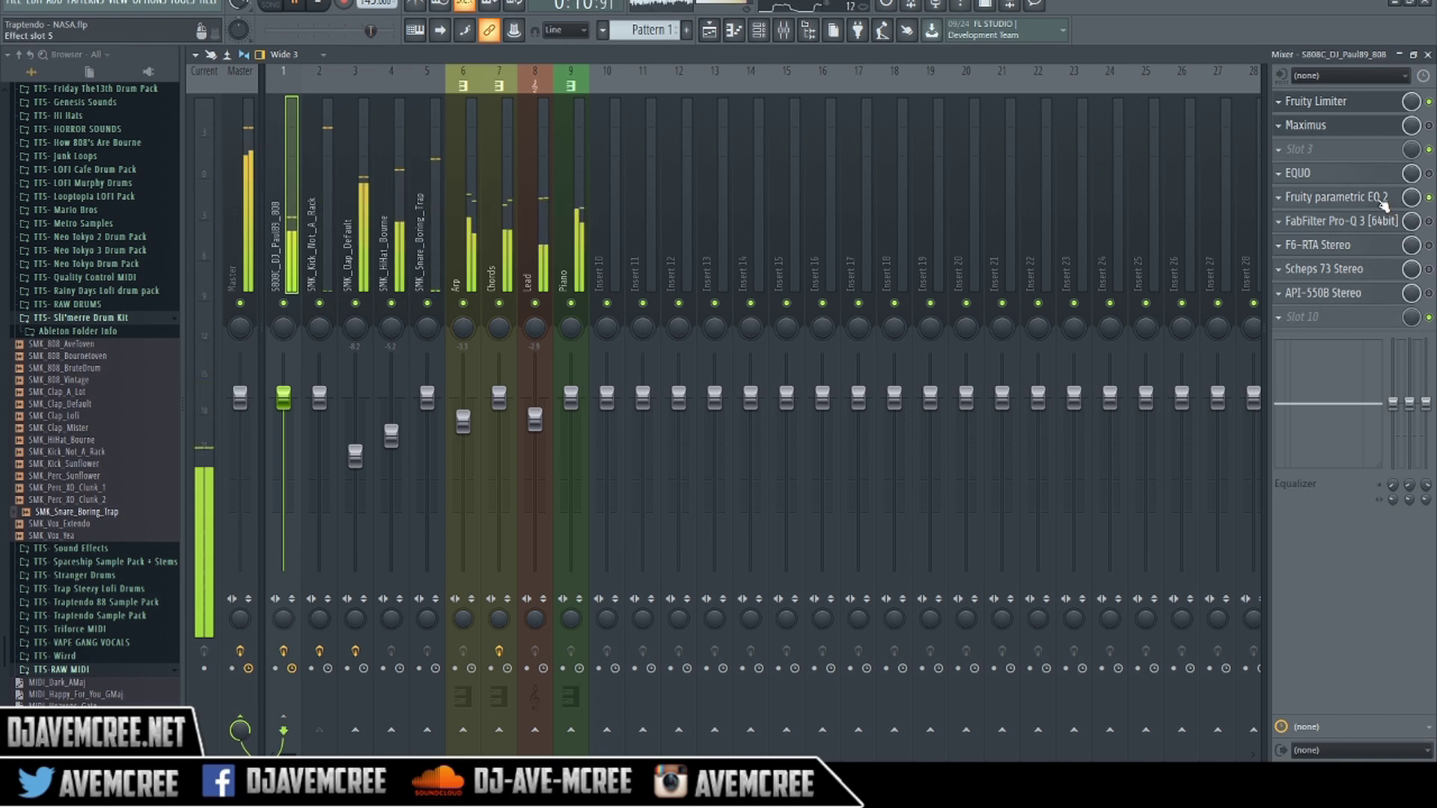
{"action": "left_click", "coordinate": [1383, 199]}
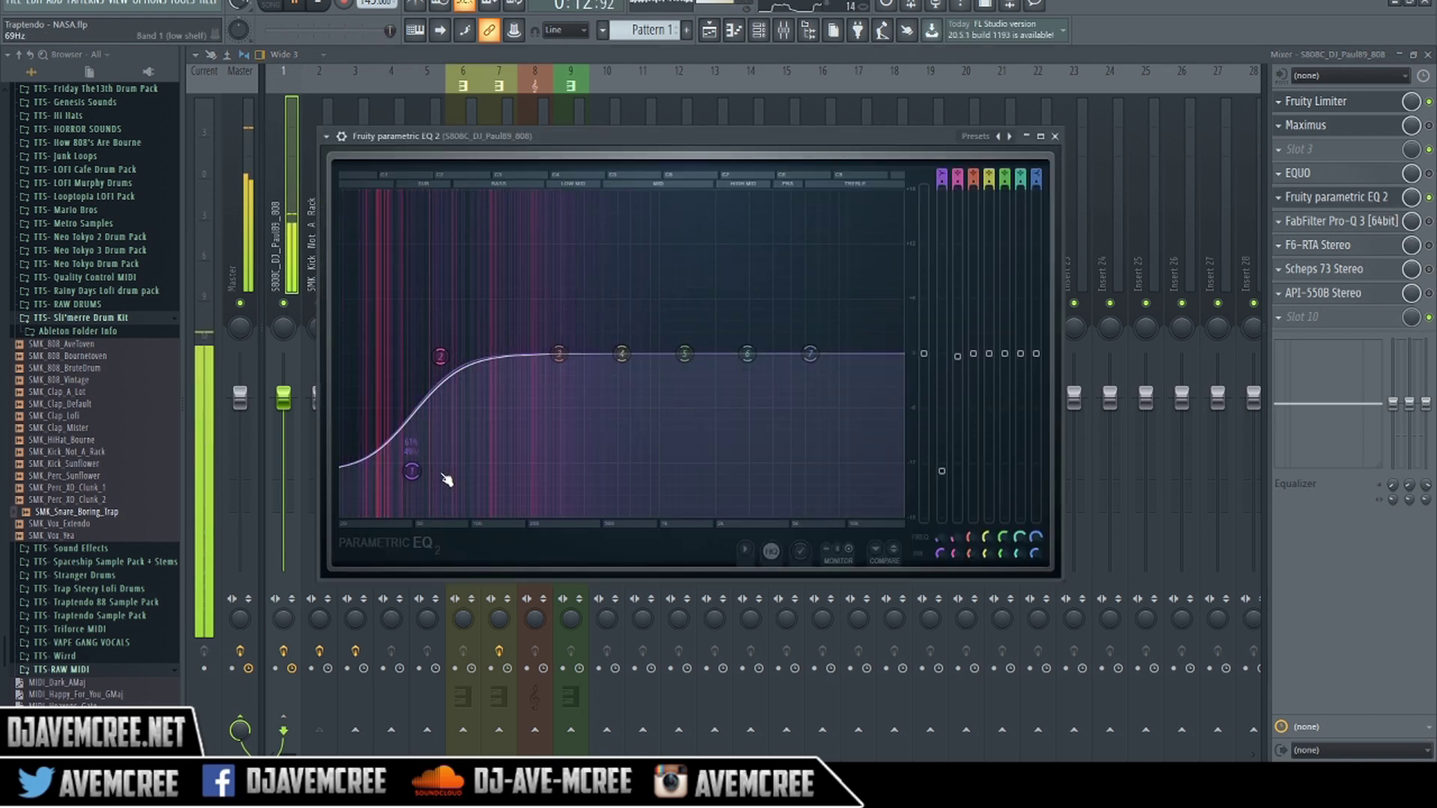
{"action": "left_click", "coordinate": [1054, 137]}
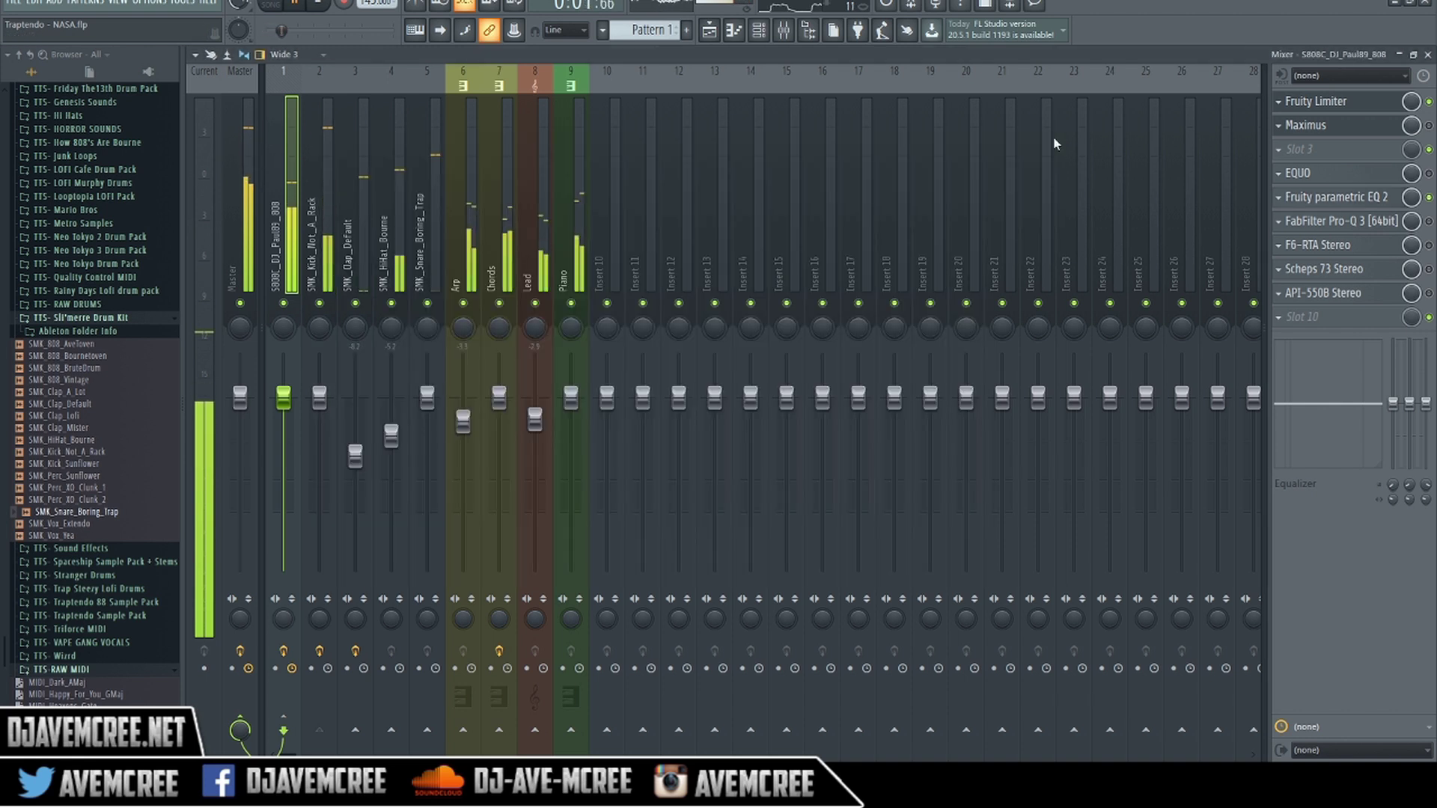
Mute the Chords and Piano channels during playback, leave Lead audible after briefly muting it, and stop playback.
{"action": "left_click", "coordinate": [499, 303]}
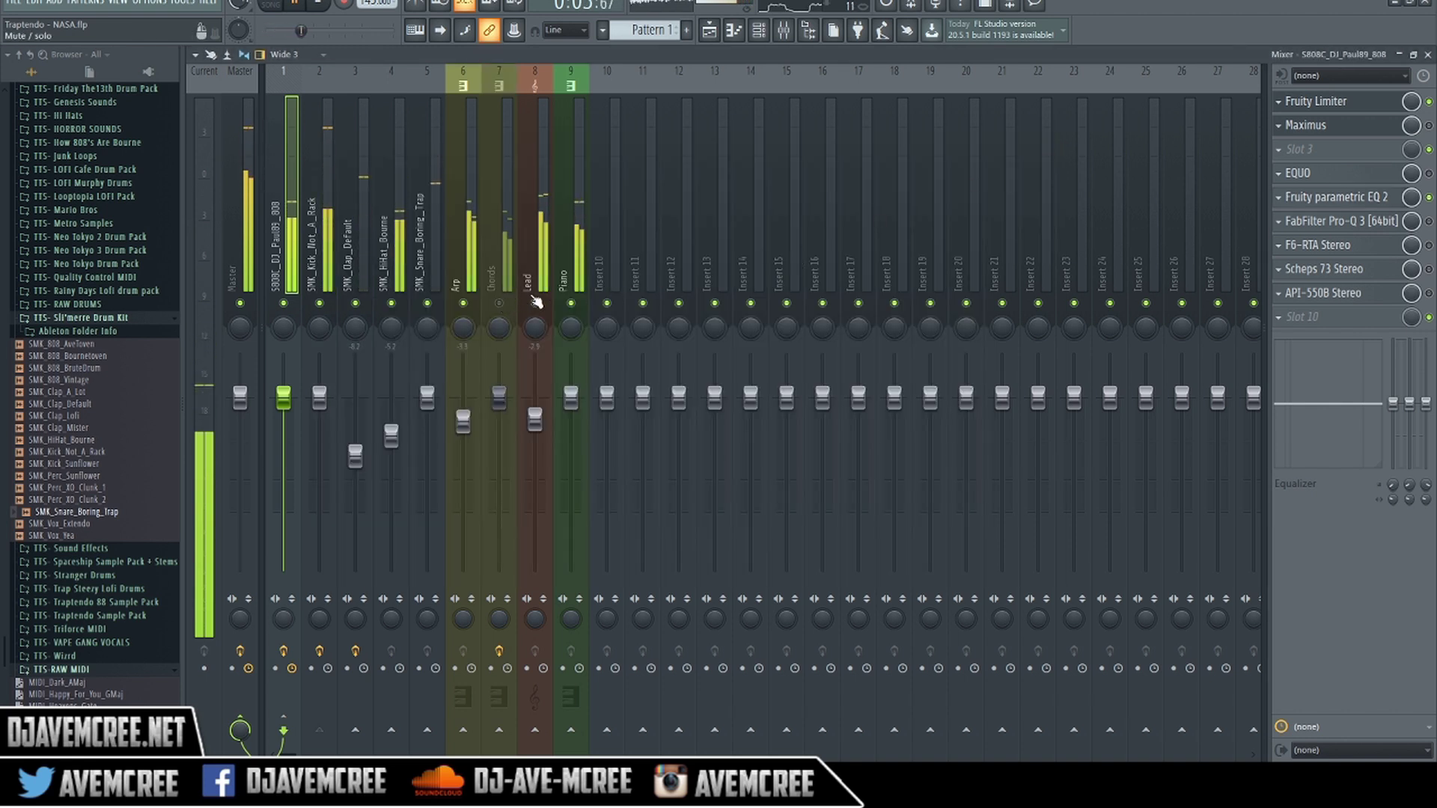
{"action": "left_click", "coordinate": [535, 303]}
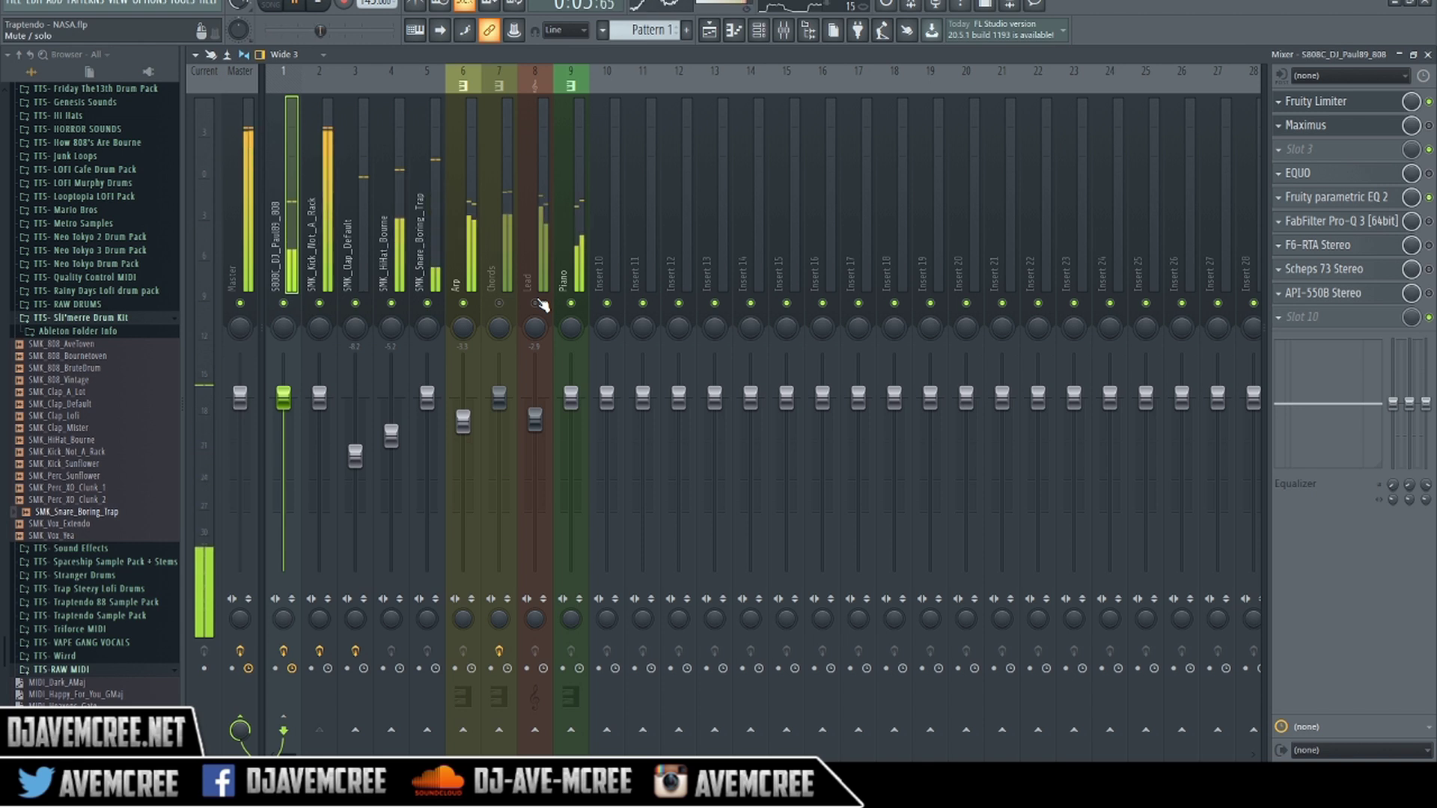
{"action": "left_click", "coordinate": [570, 303]}
{"action": "left_click", "coordinate": [545, 302]}
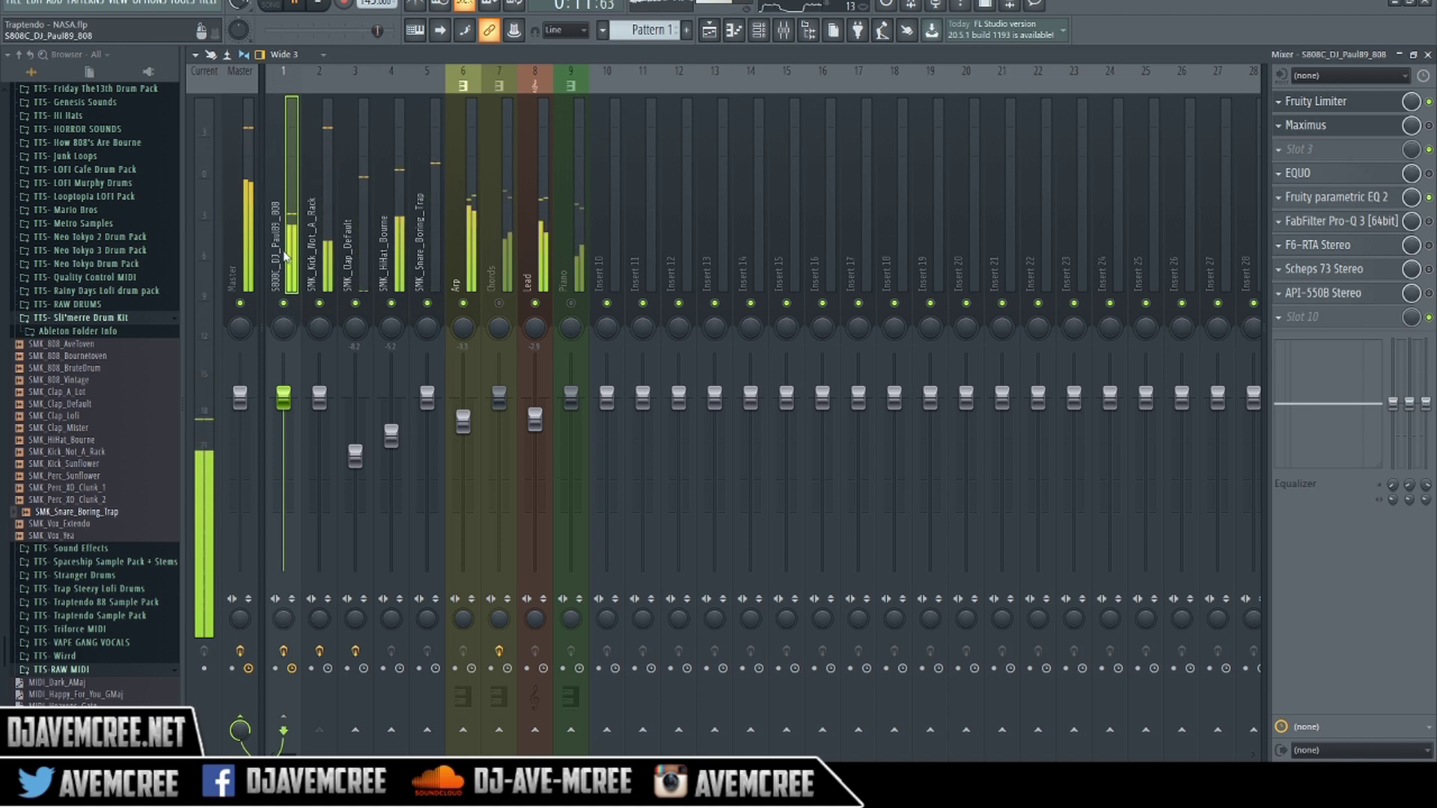
{"action": "key", "text": "space"}
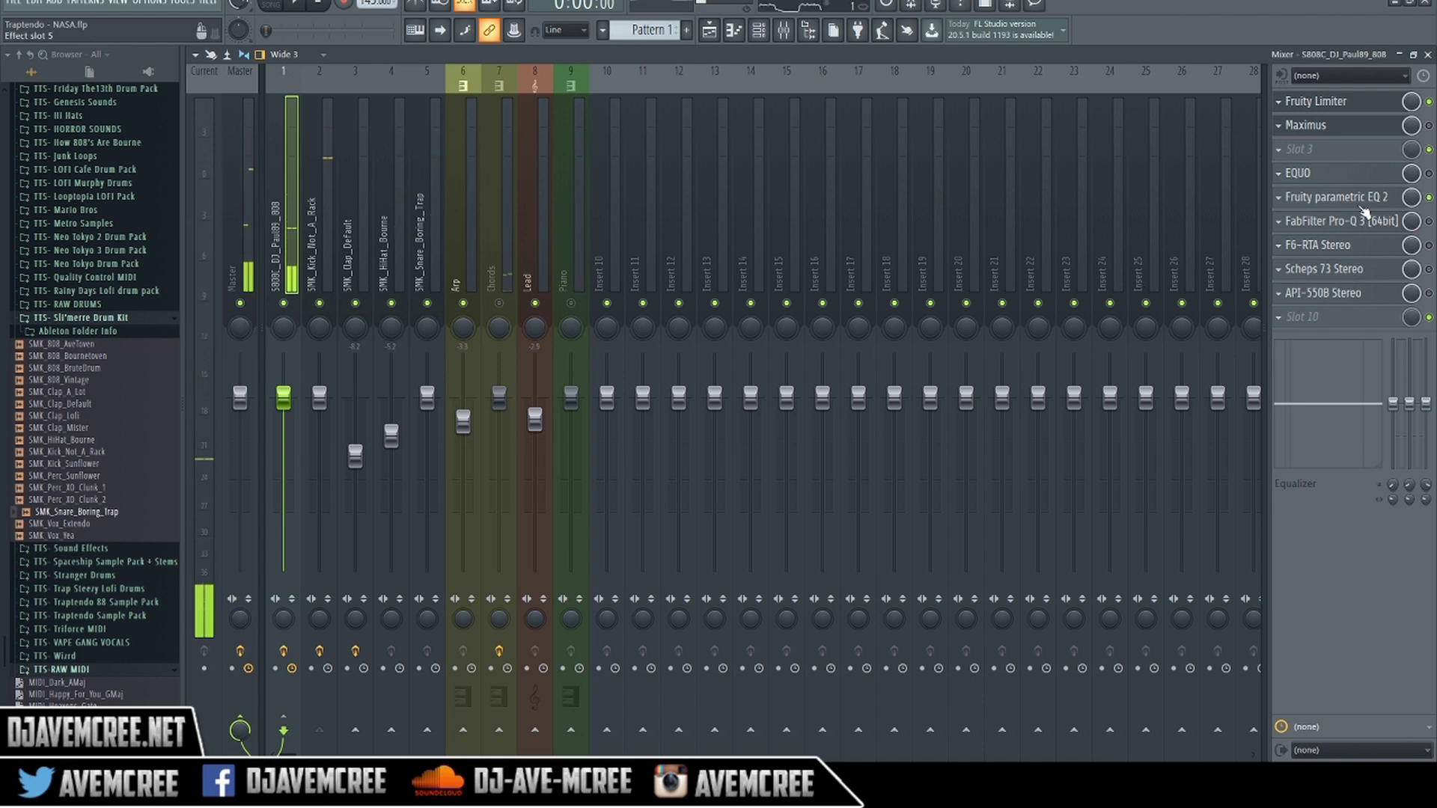
Disable Fruity parametric EQ 2 on the 808 channel, and enable and open FabFilter Pro-Q 3.
{"action": "left_click", "coordinate": [1362, 208]}
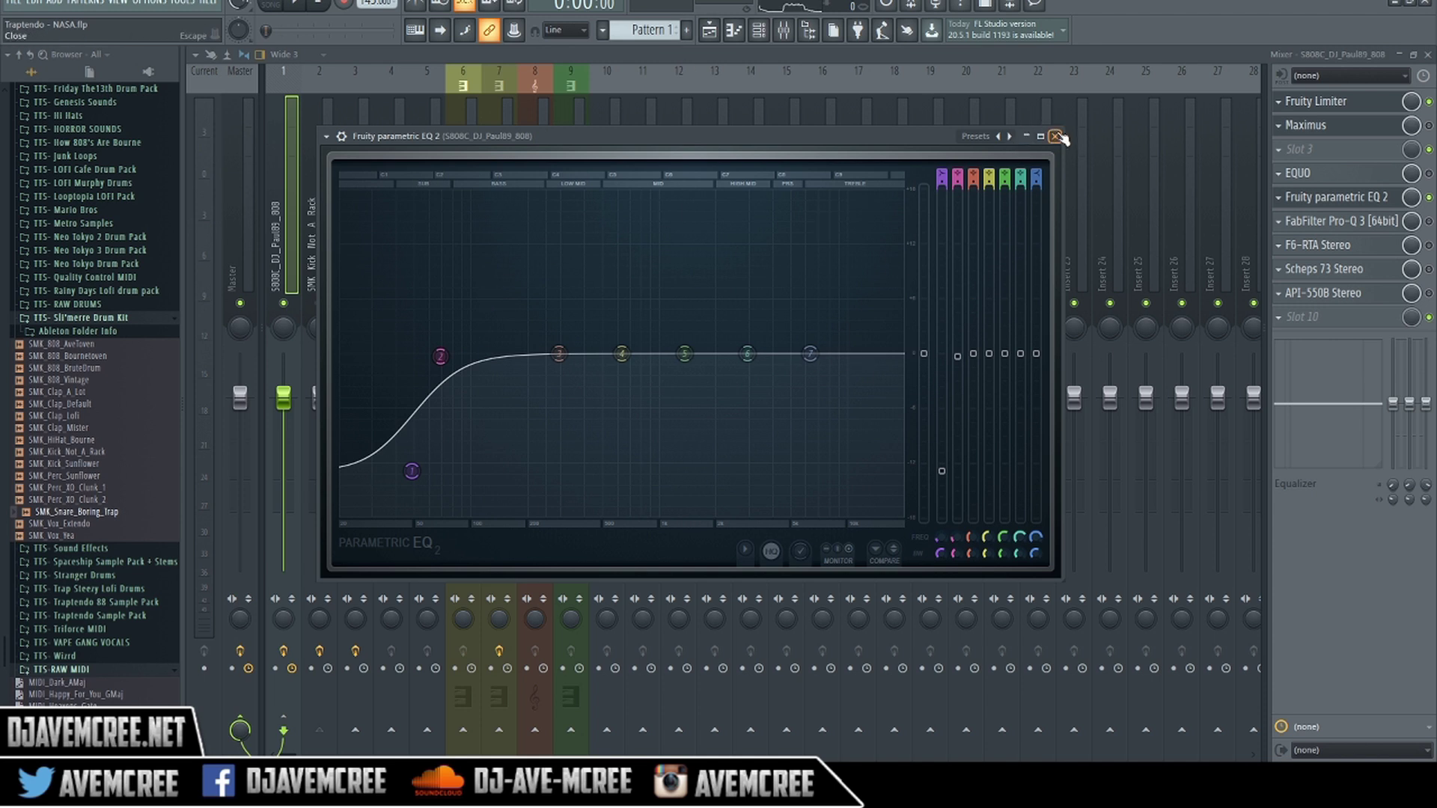
{"action": "left_click", "coordinate": [1055, 136]}
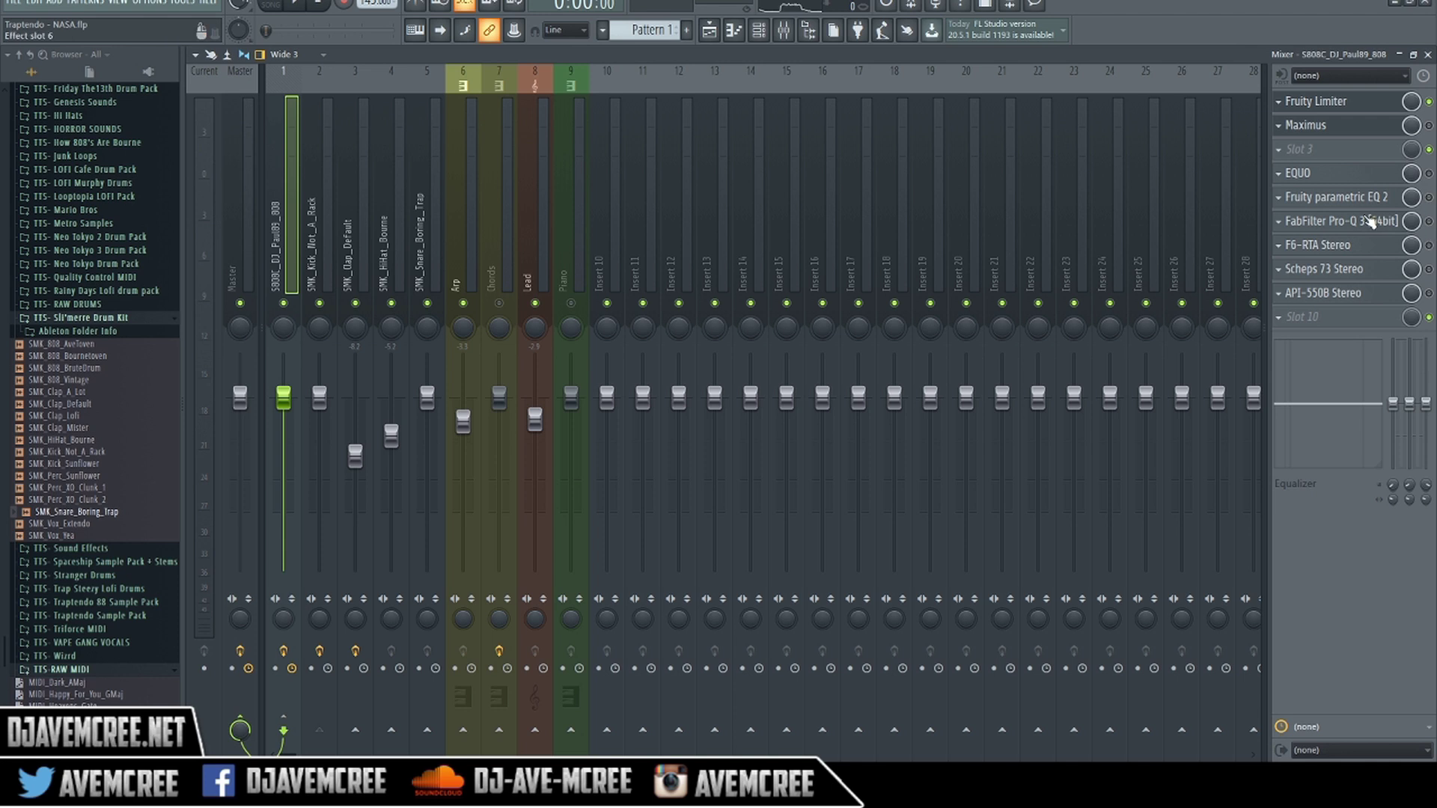
{"action": "left_click", "coordinate": [1369, 220]}
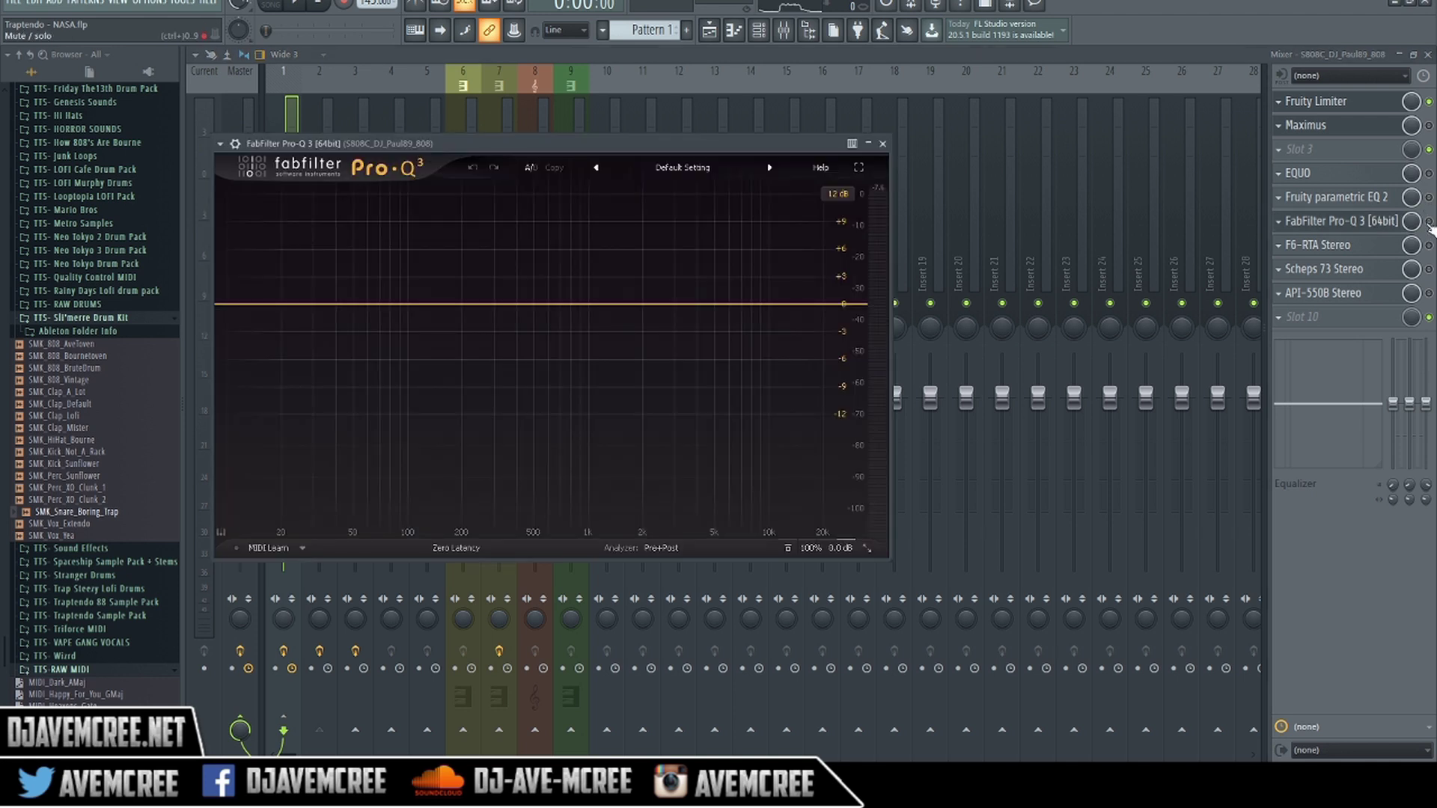
{"action": "key", "text": "Escape"}
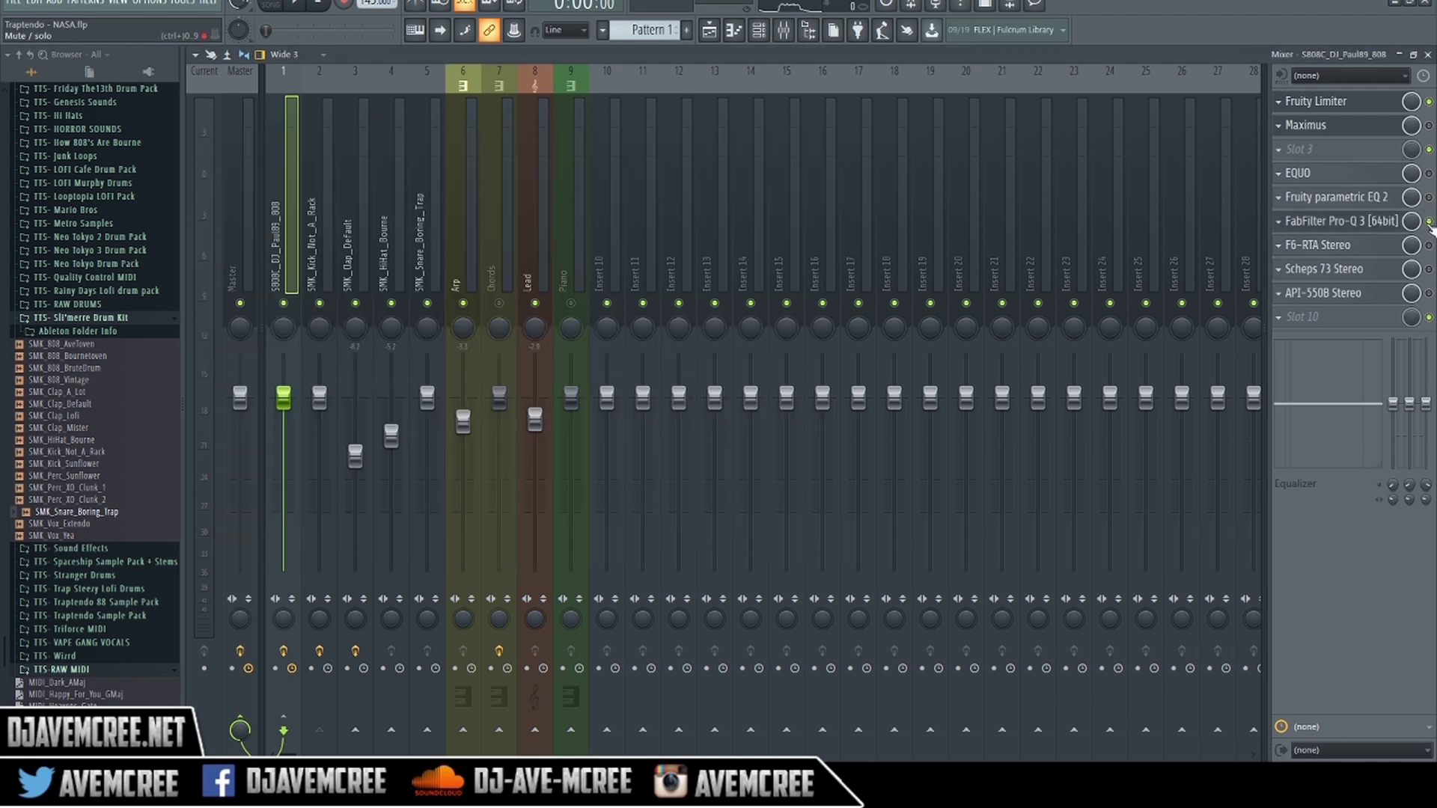
{"action": "left_click", "coordinate": [1360, 222]}
{"action": "left_click", "coordinate": [1361, 222]}
{"action": "left_click", "coordinate": [1359, 223]}
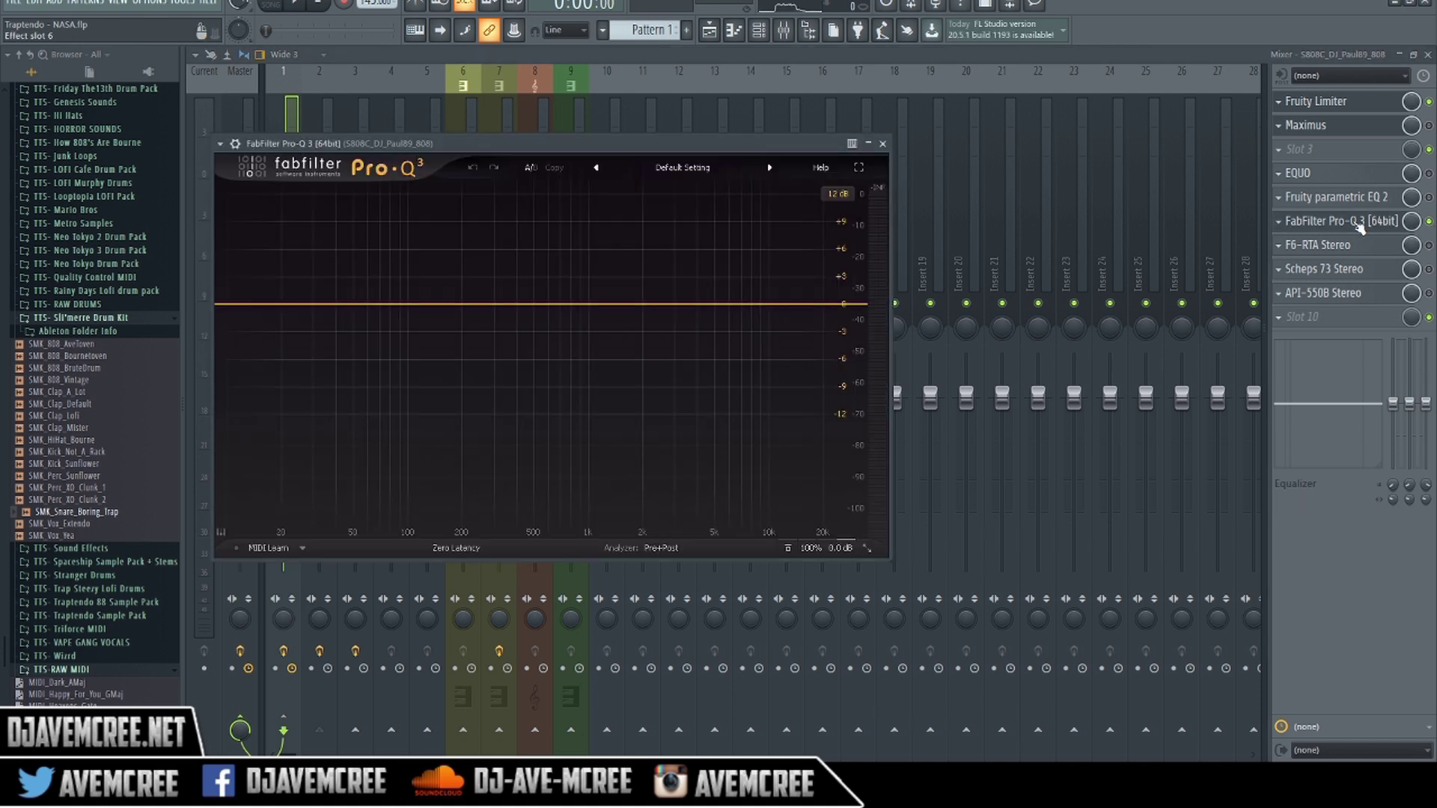
{"action": "left_click", "coordinate": [1359, 223]}
{"action": "left_click", "coordinate": [1361, 221]}
Add a low-shelf band in Pro-Q 3, lower it to -13.63 dB at about 16.74 Hz, and play the pattern.
{"action": "left_click", "coordinate": [283, 305]}
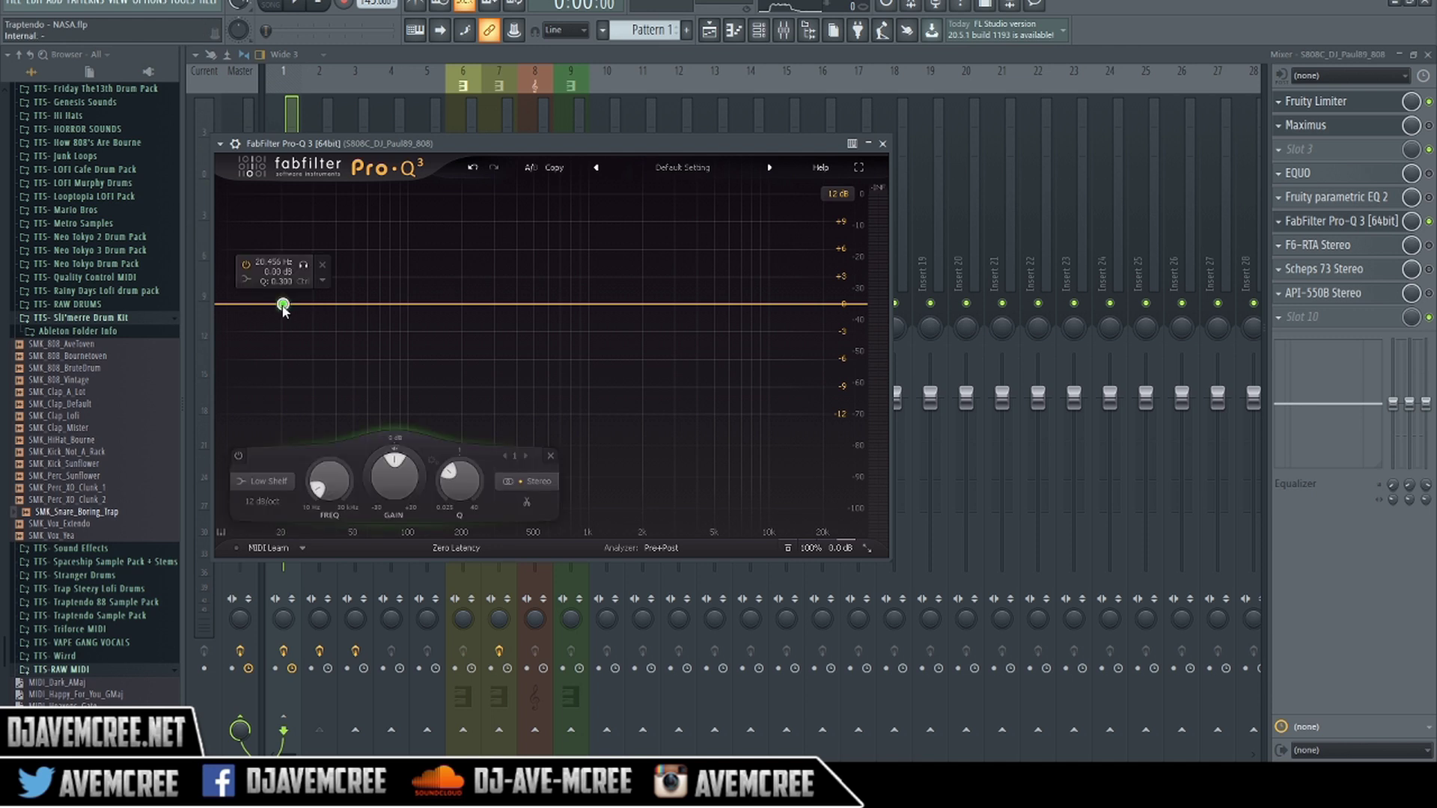
{"action": "left_click_drag", "start_coordinate": [284, 306], "coordinate": [268, 435]}
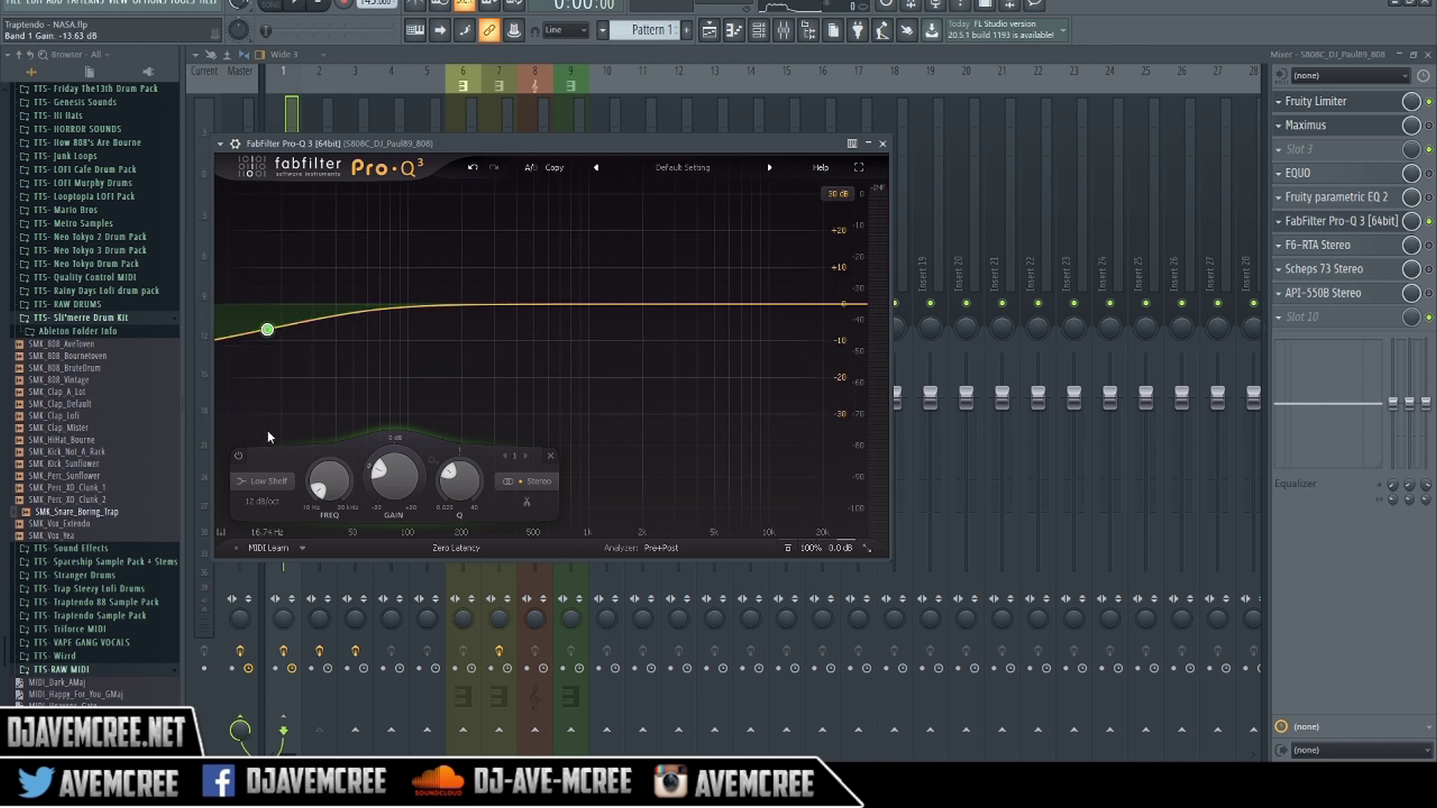
{"action": "key", "text": "space"}
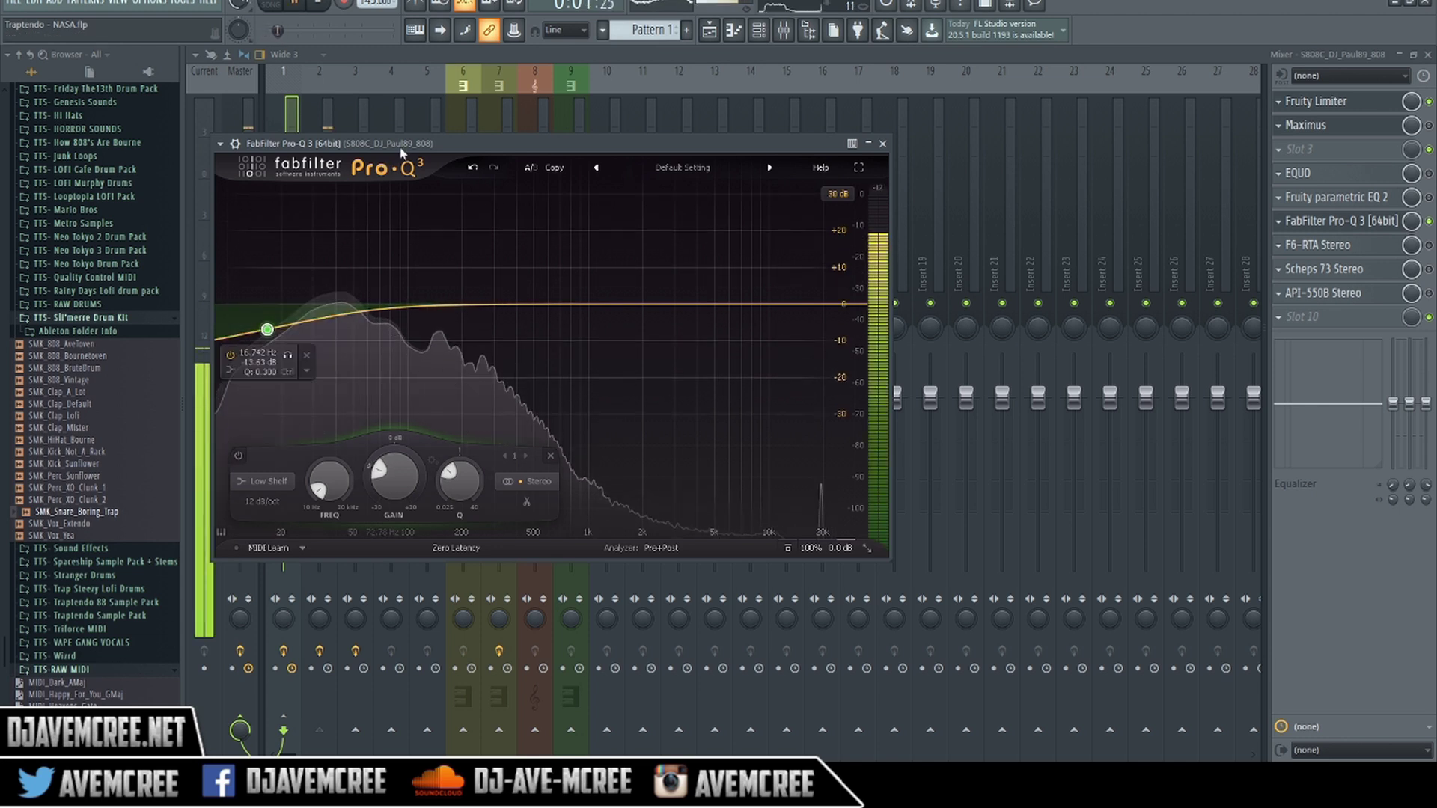
Solo the 808 channel, and lower Pro-Q 3's low-shelf band to -30.00 dB at 22.720 Hz.
{"action": "left_click_drag", "start_coordinate": [458, 144], "coordinate": [684, 154]}
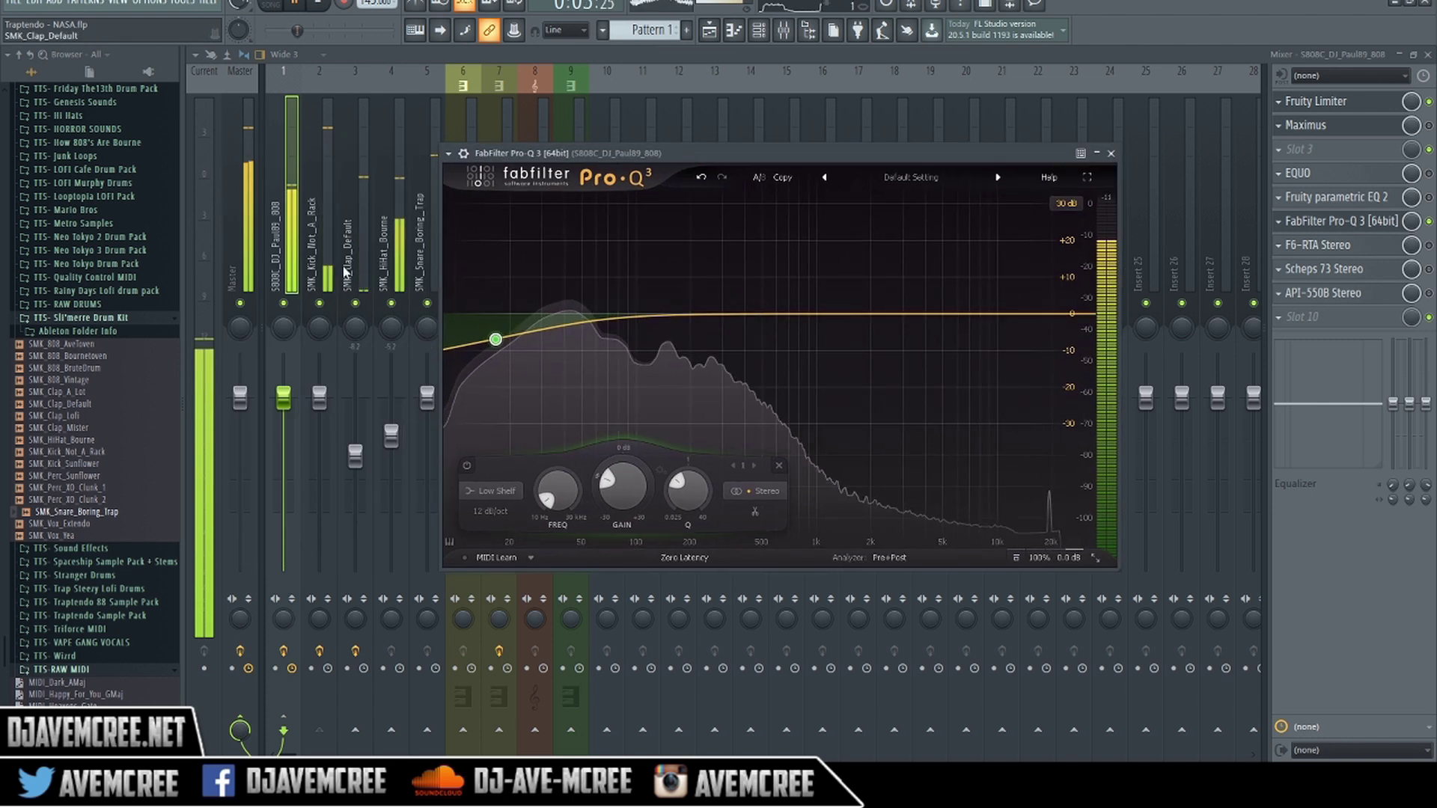
{"action": "right_click", "coordinate": [283, 303]}
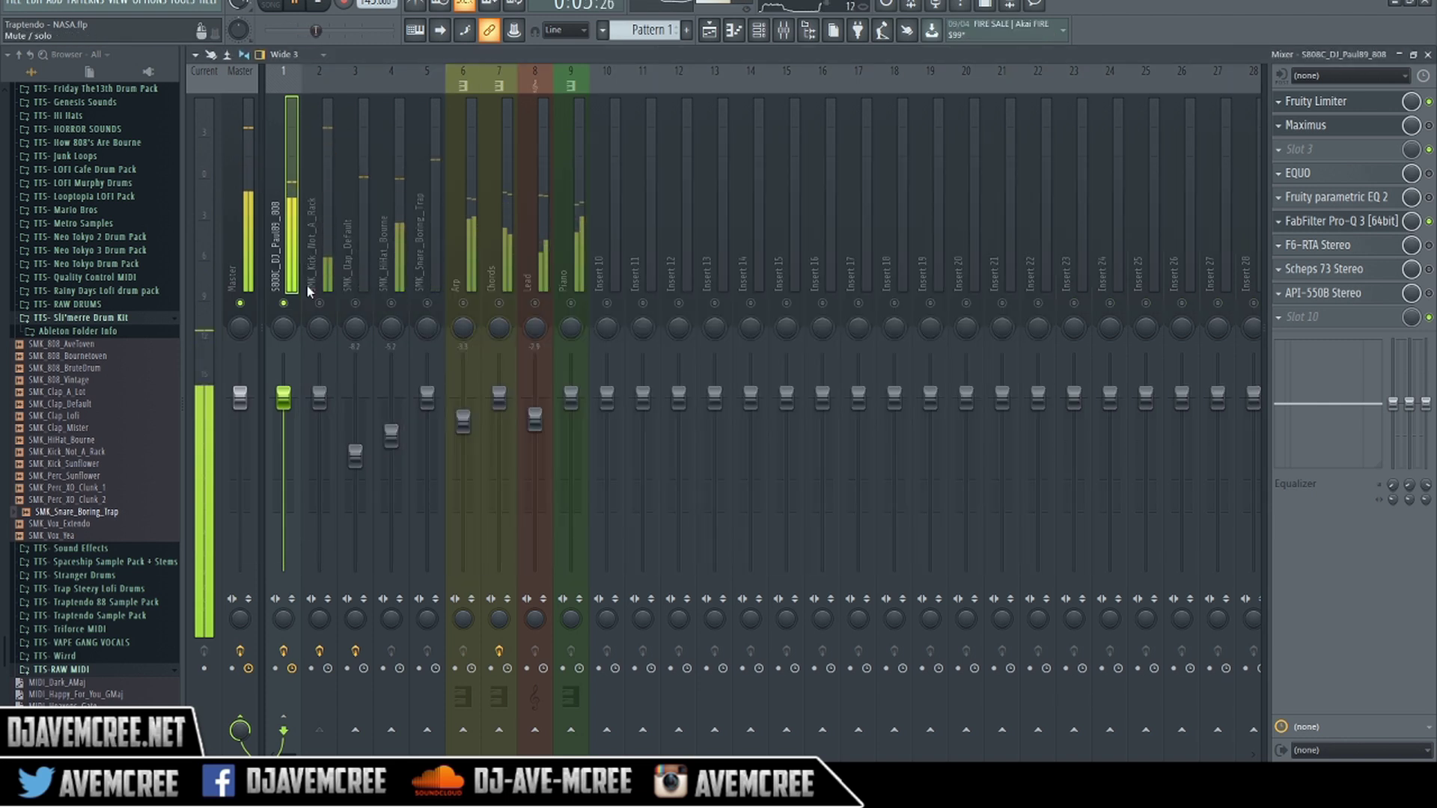
{"action": "left_click", "coordinate": [1345, 222]}
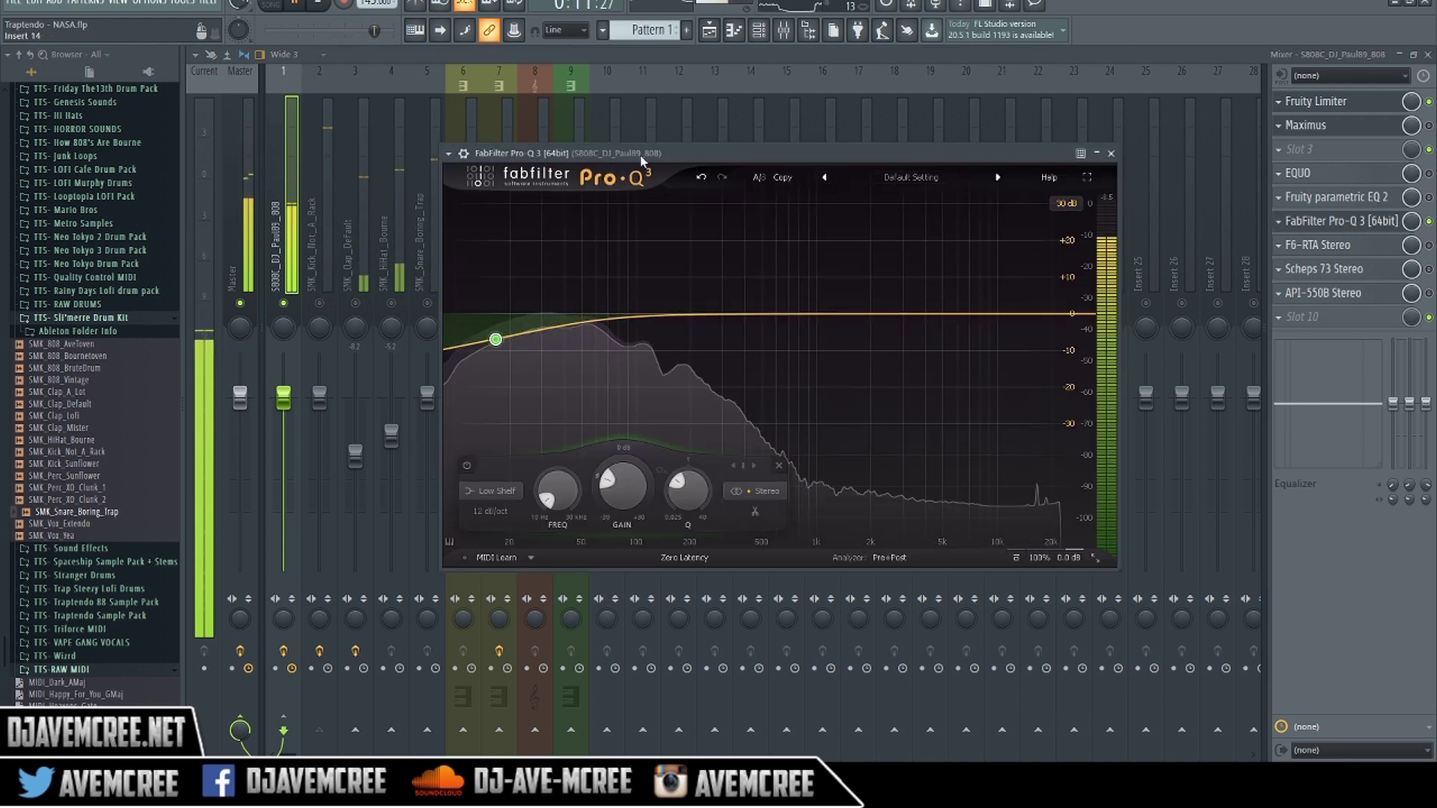
{"action": "mouse_move", "coordinate": [495, 340]}
{"action": "left_click_drag", "start_coordinate": [495, 341], "coordinate": [522, 442]}
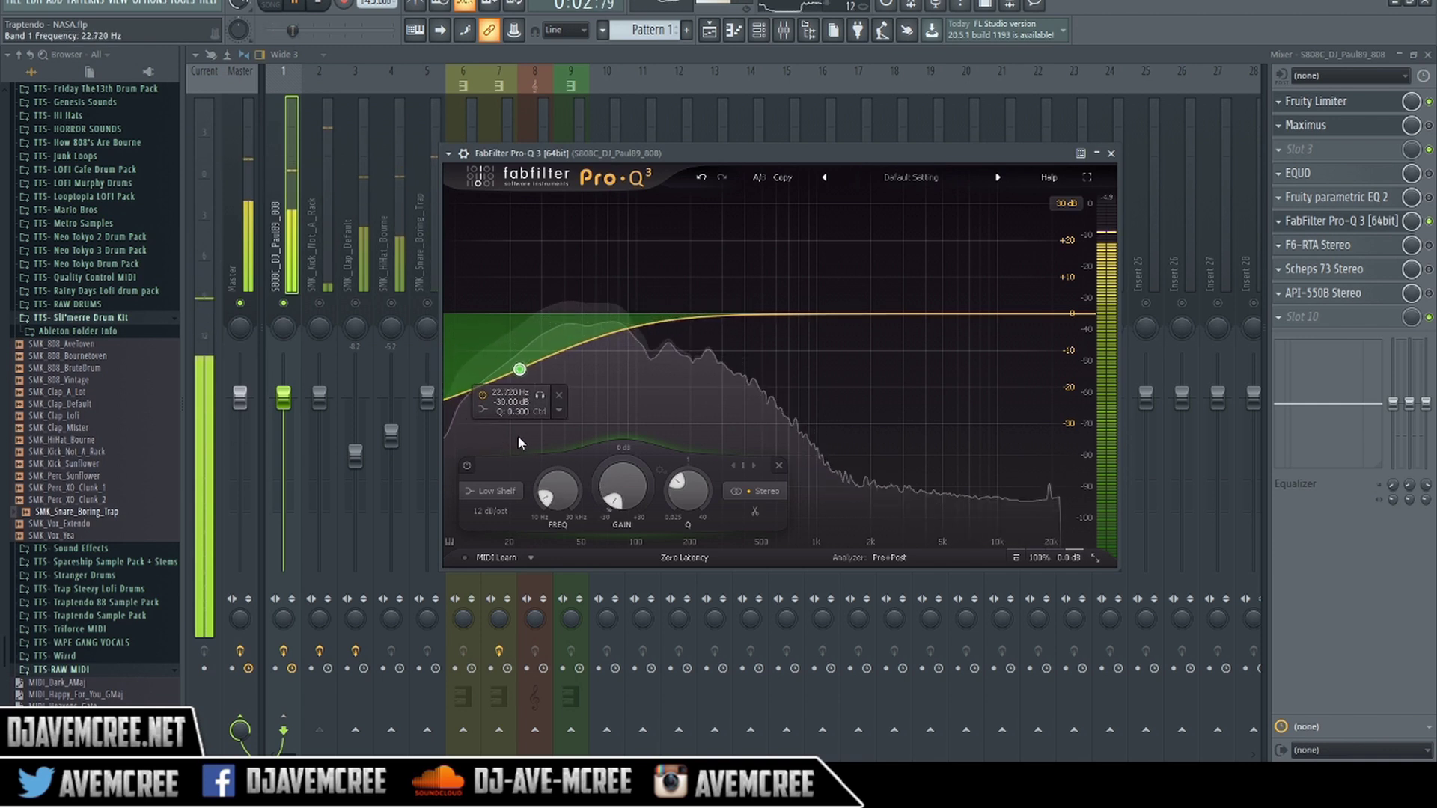
Try the High Cut shape on band 1 in Pro-Q 3, change it to Low Cut, and set its Q to 0.430.
{"action": "left_click", "coordinate": [497, 490]}
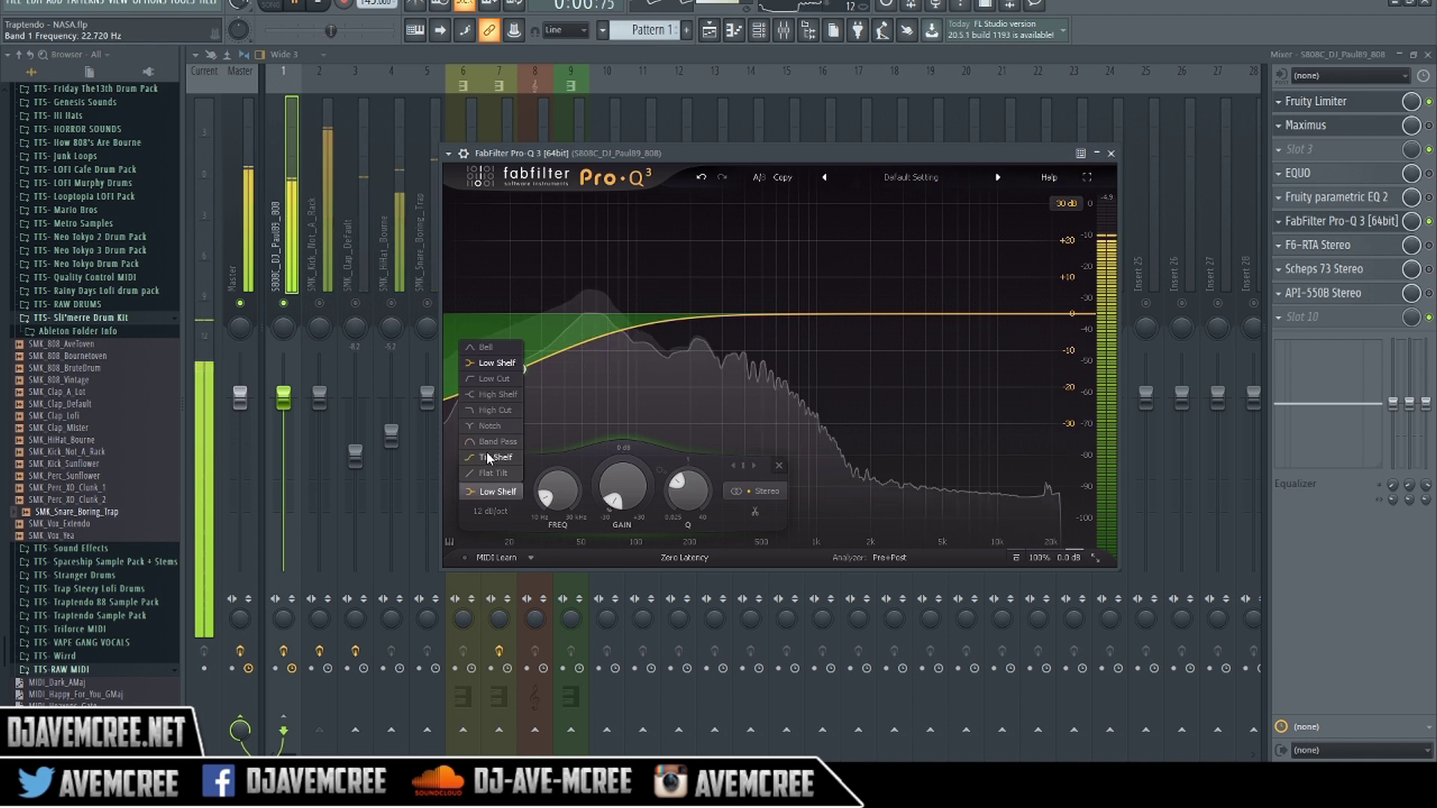
{"action": "left_click", "coordinate": [491, 409]}
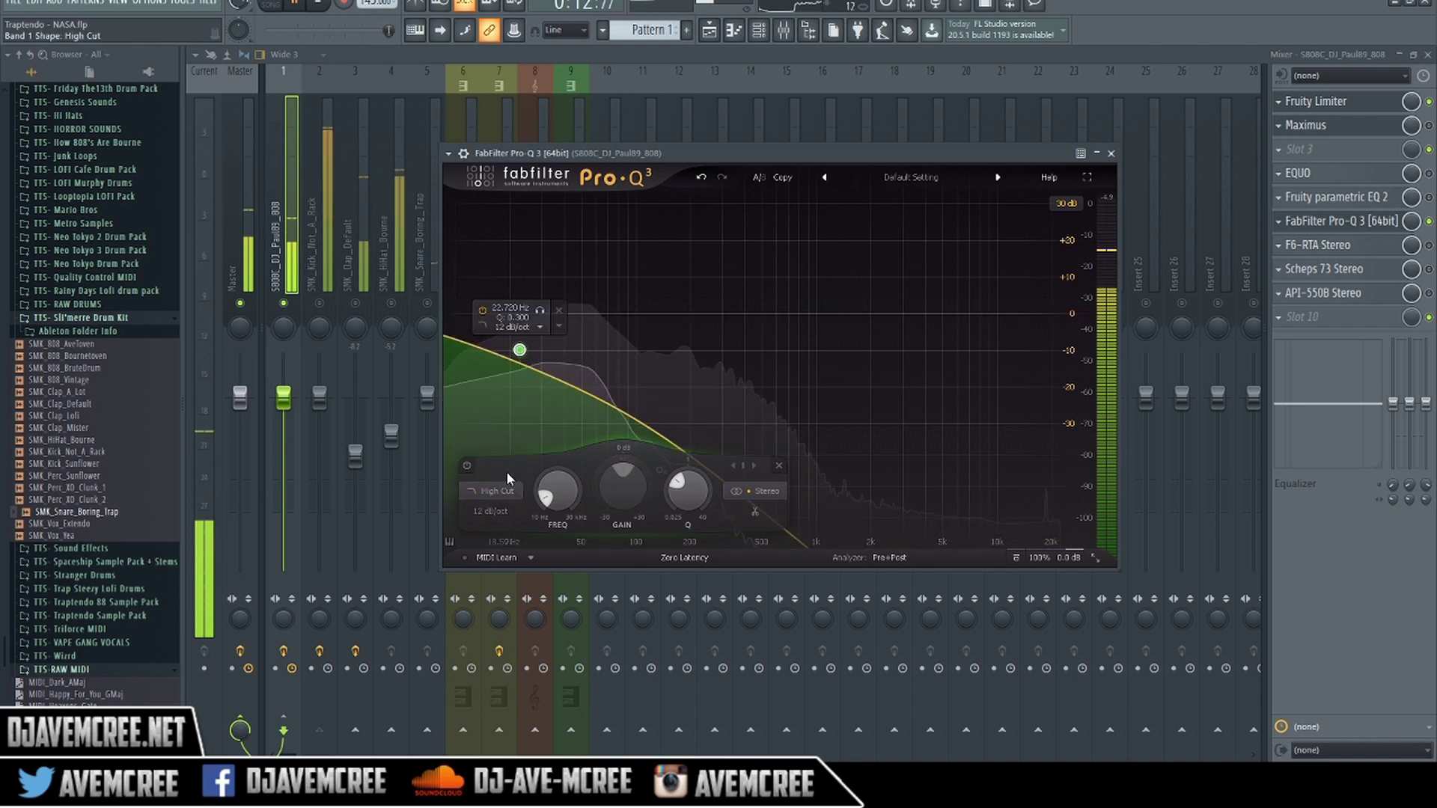
{"action": "left_click", "coordinate": [494, 491]}
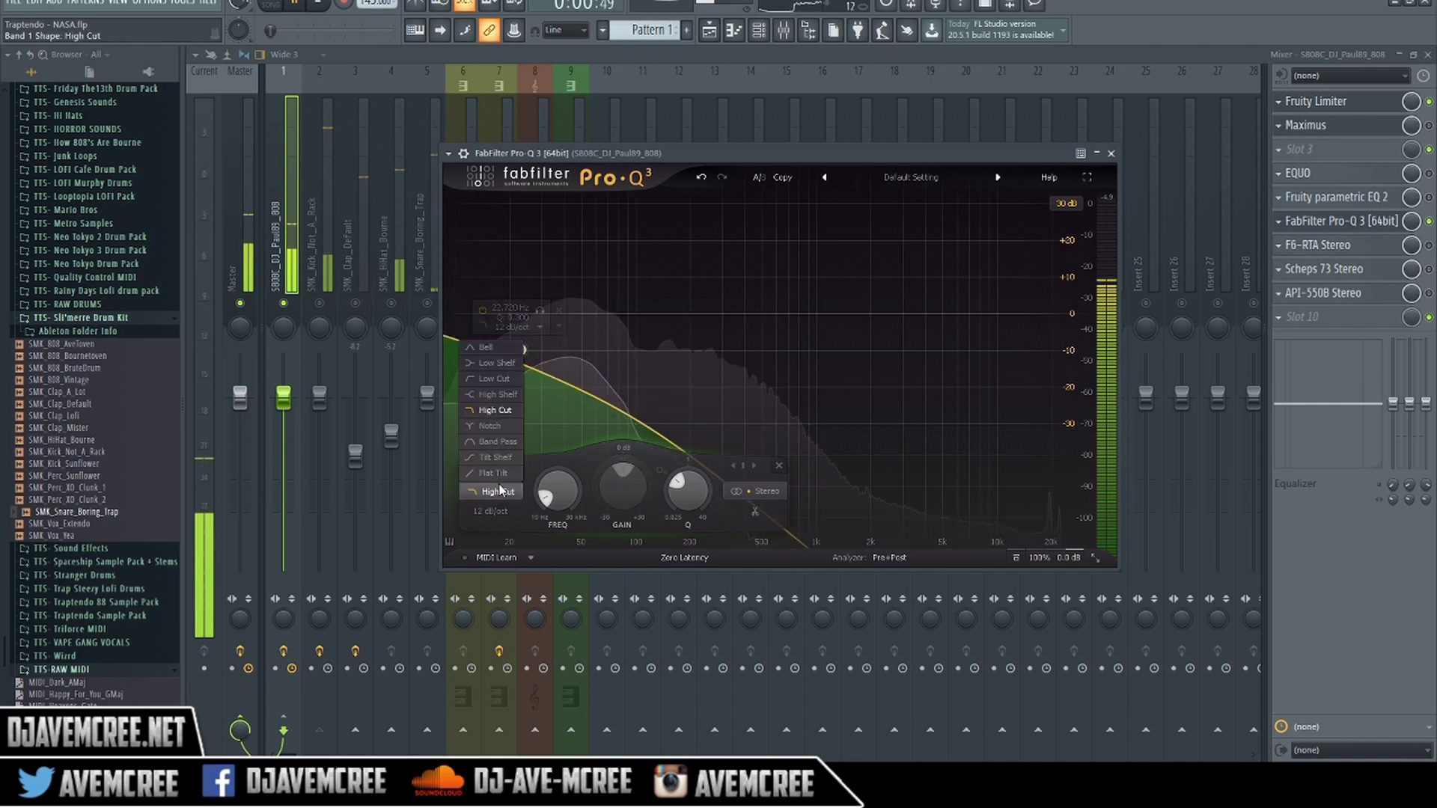
{"action": "left_click", "coordinate": [498, 378]}
{"action": "scroll", "coordinate": [503, 375], "scroll_direction": "down", "scroll_amount": 4}
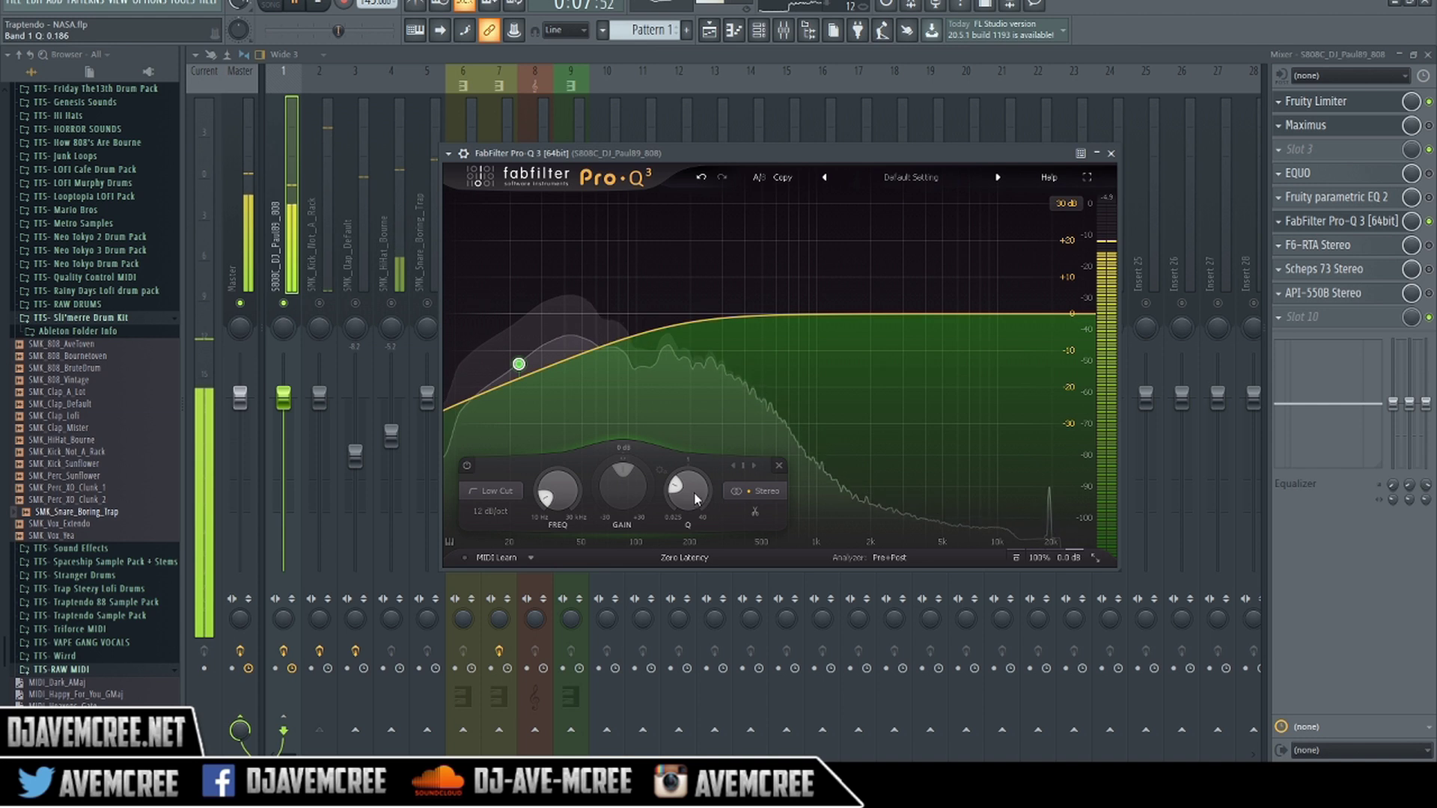
{"action": "mouse_move", "coordinate": [696, 495]}
{"action": "left_click_drag", "start_coordinate": [687, 462], "coordinate": [675, 449]}
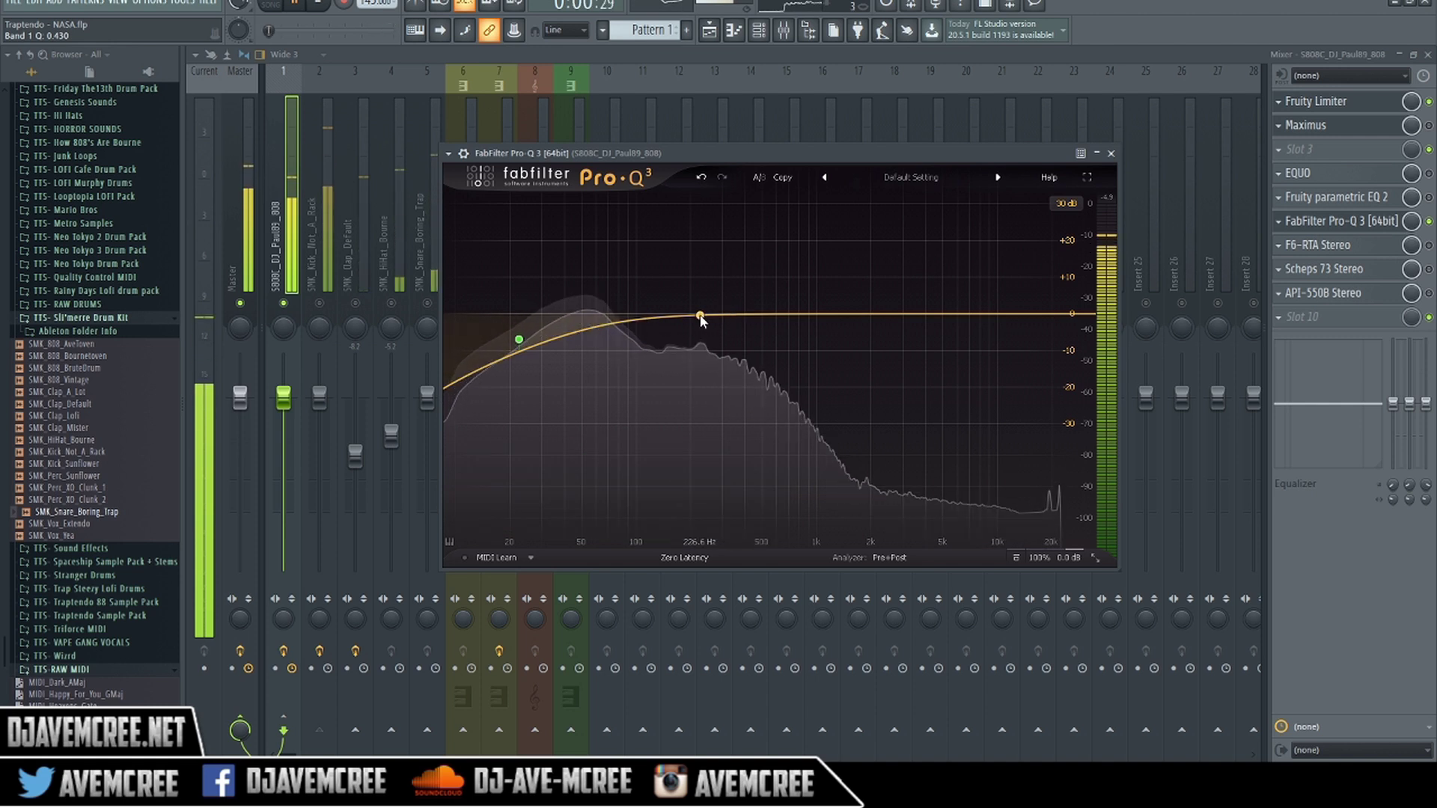
Add three bell bands in Pro-Q 3 at about 227, 629 and 1287 Hz, and move the last to about 394 Hz at +6.73 dB.
{"action": "left_click", "coordinate": [699, 314]}
{"action": "left_click", "coordinate": [781, 313]}
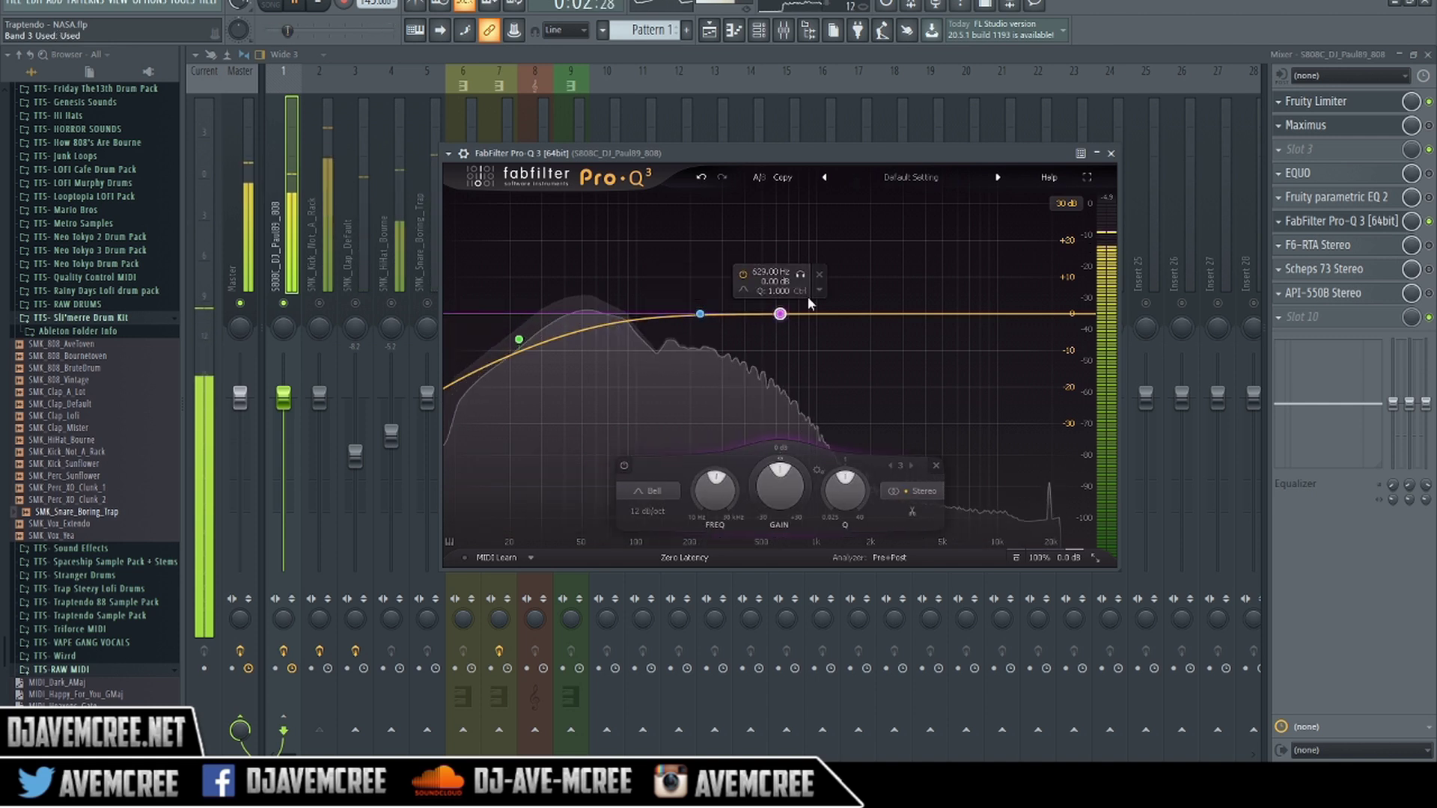
{"action": "left_click", "coordinate": [835, 271]}
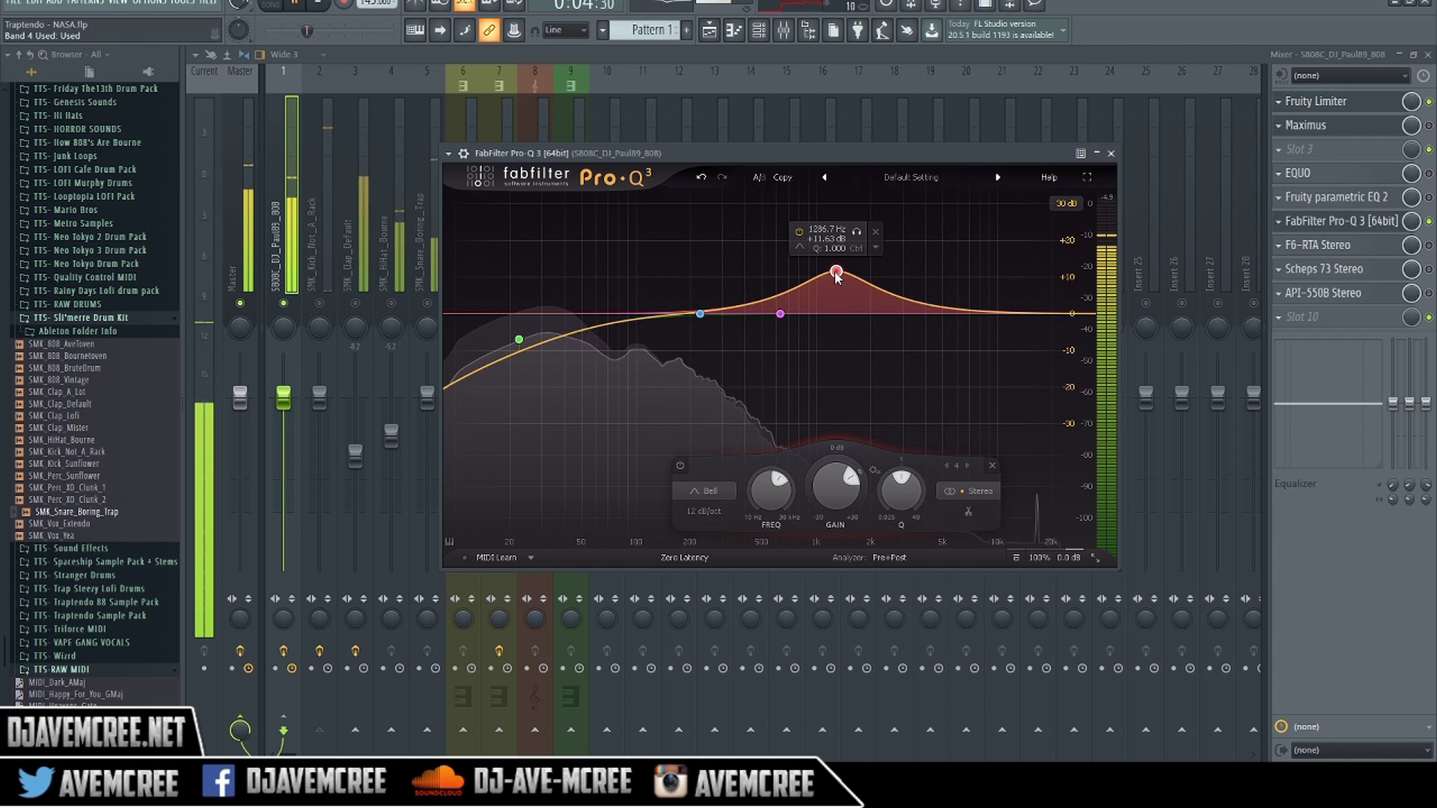
{"action": "left_click_drag", "start_coordinate": [835, 271], "coordinate": [745, 294]}
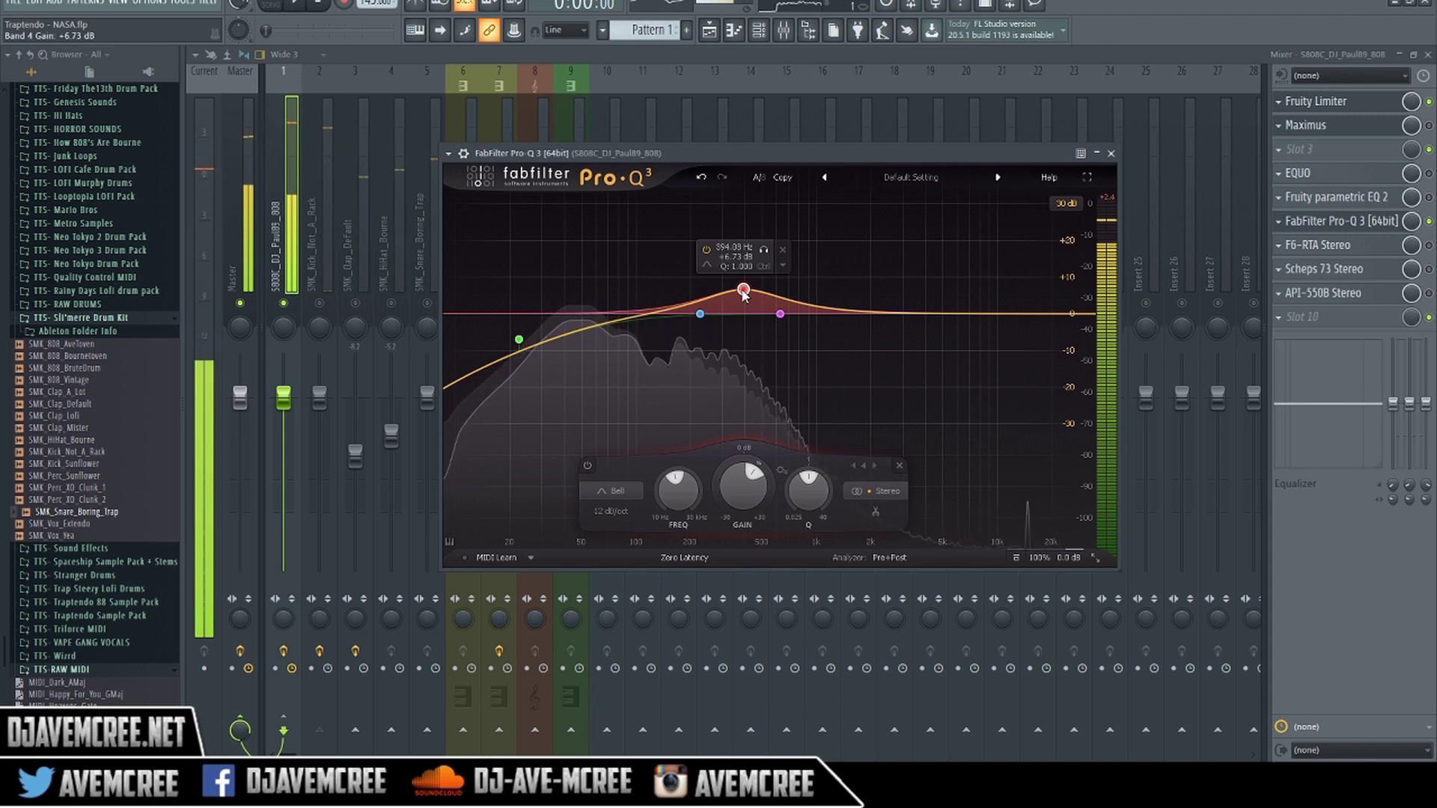
Stop playback and delete FabFilter Pro-Q 3 from the 808 channel's effect slots.
{"action": "key", "text": "space"}
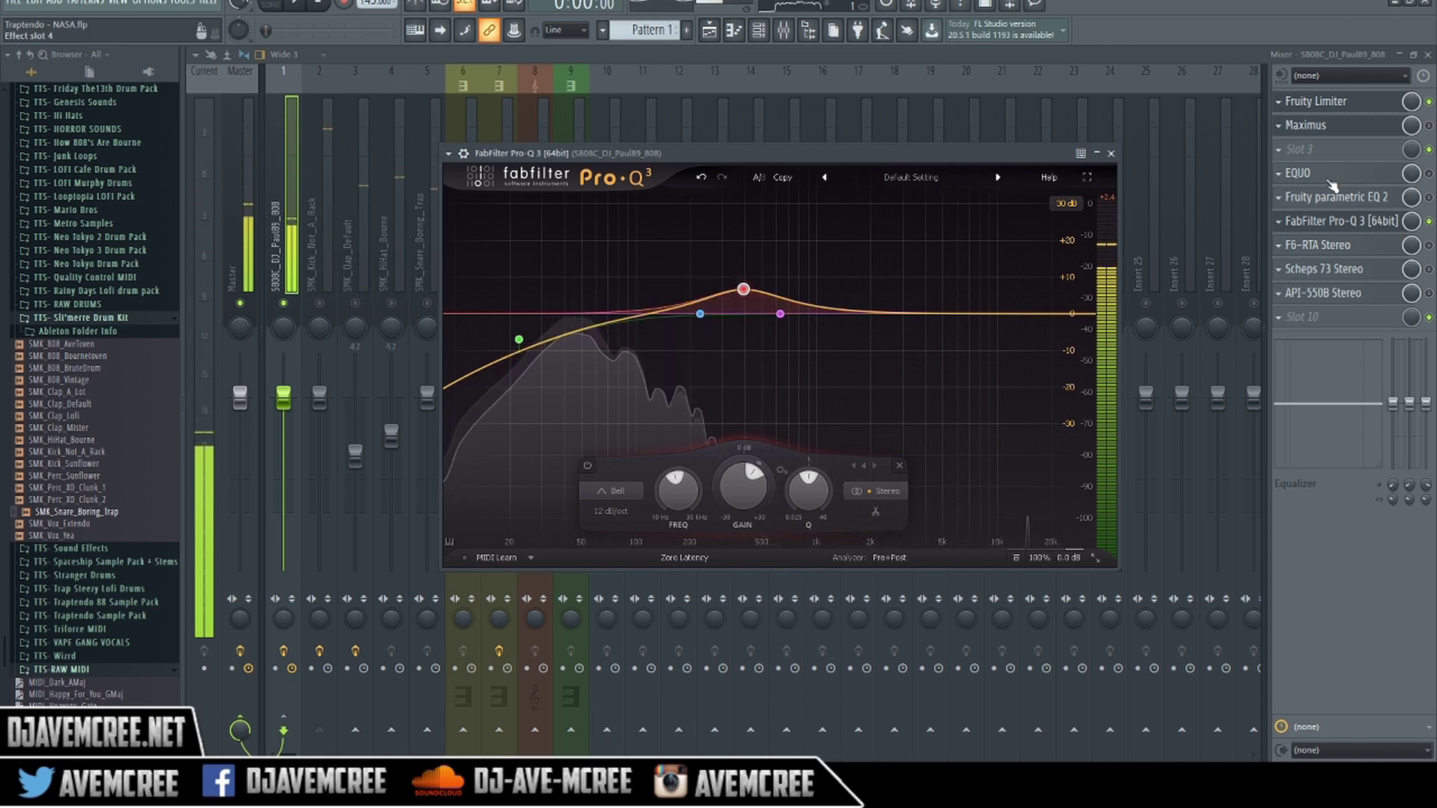
{"action": "left_click", "coordinate": [1279, 223]}
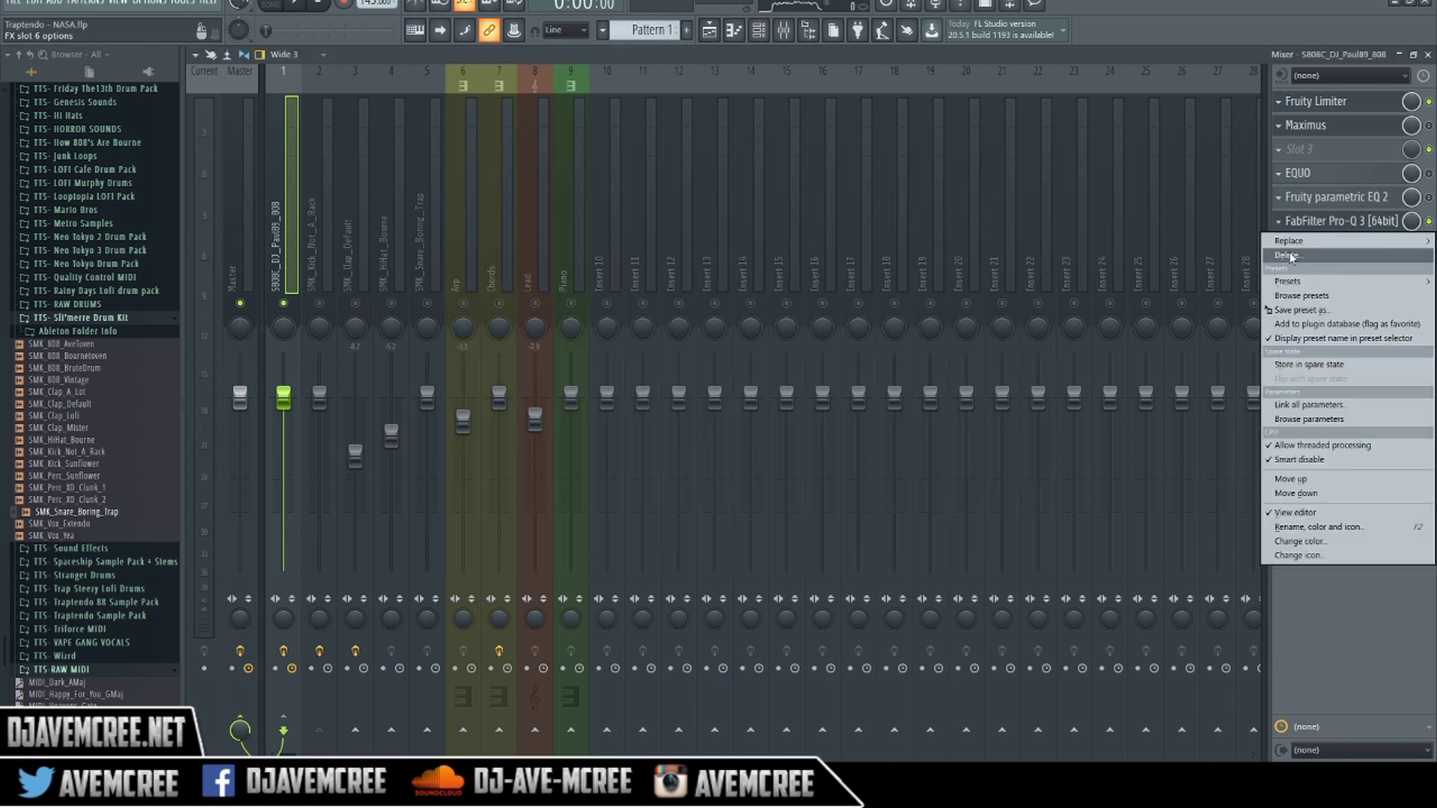
{"action": "left_click", "coordinate": [1290, 256]}
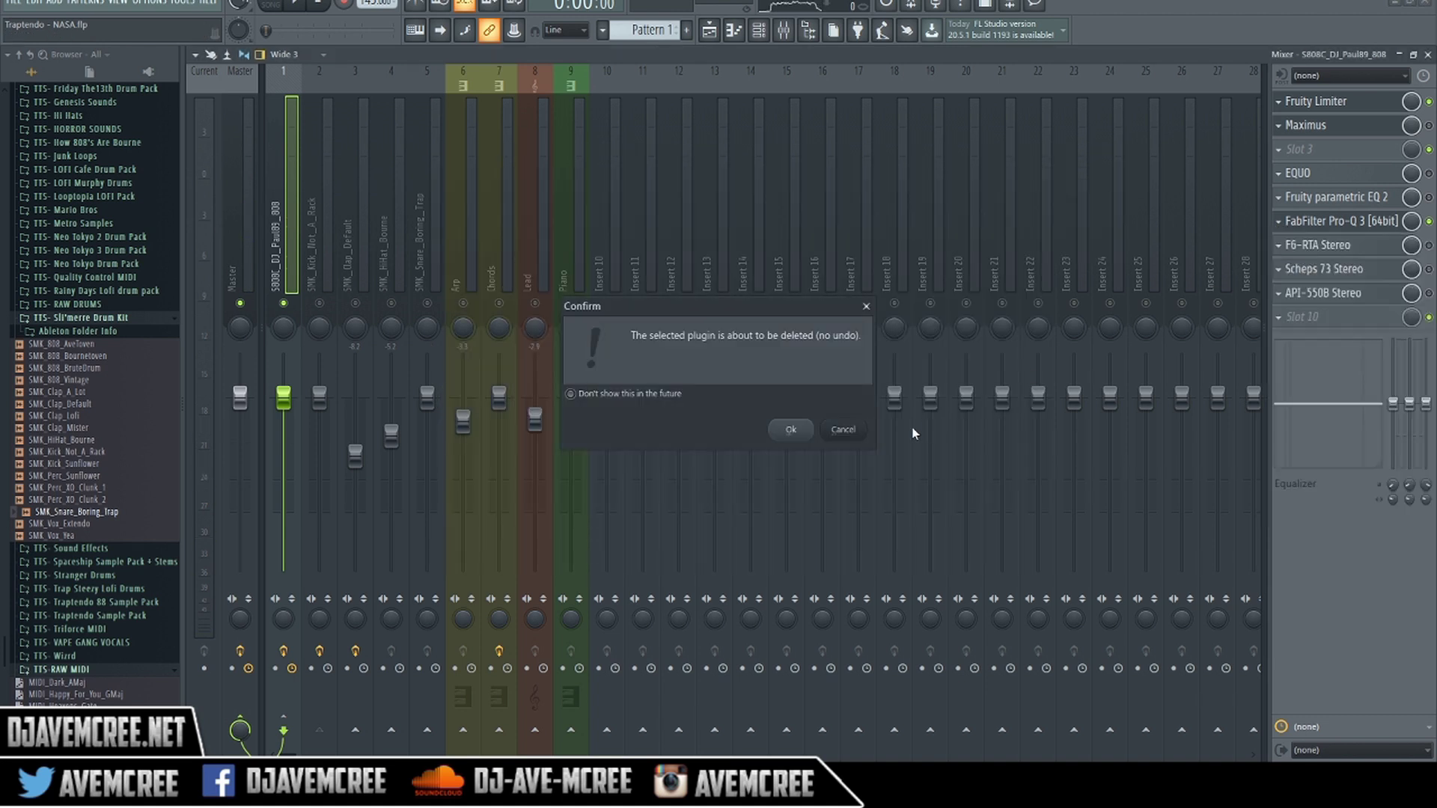
{"action": "left_click", "coordinate": [790, 430]}
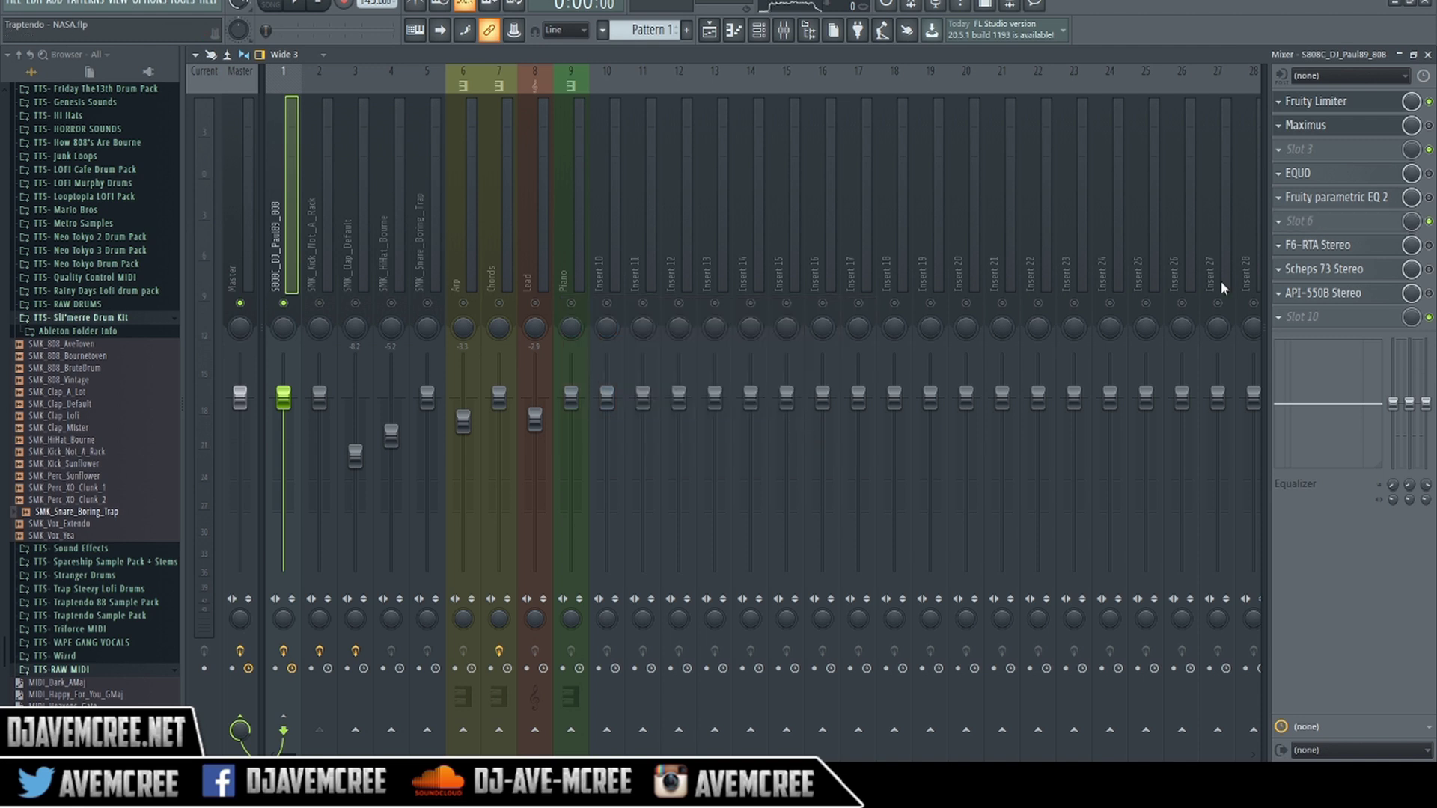
Open F6-RTA Stereo, switch on its high-pass filter, and enable the plugin on the 808 channel.
{"action": "left_click", "coordinate": [1367, 249]}
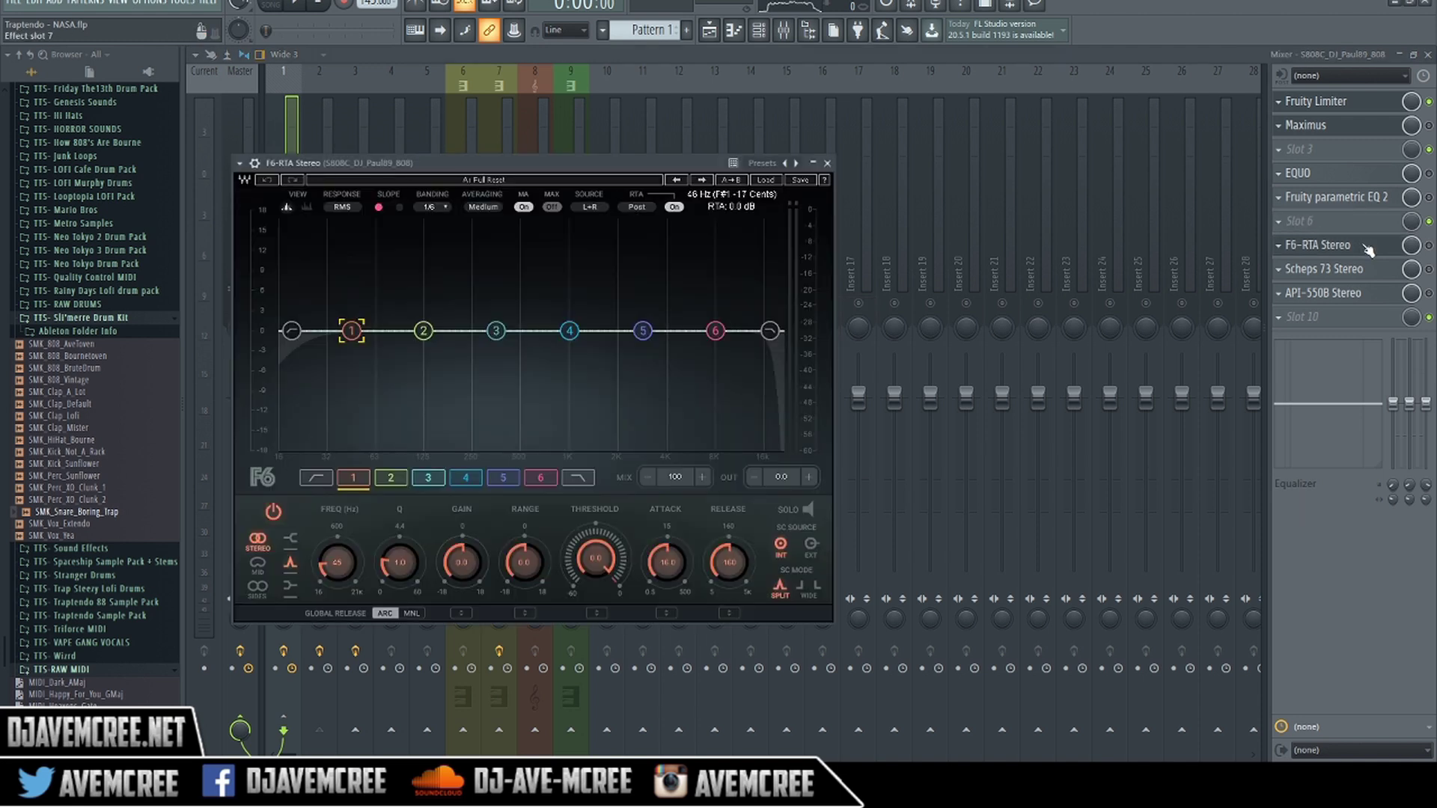
{"action": "left_click_drag", "start_coordinate": [567, 158], "coordinate": [775, 150]}
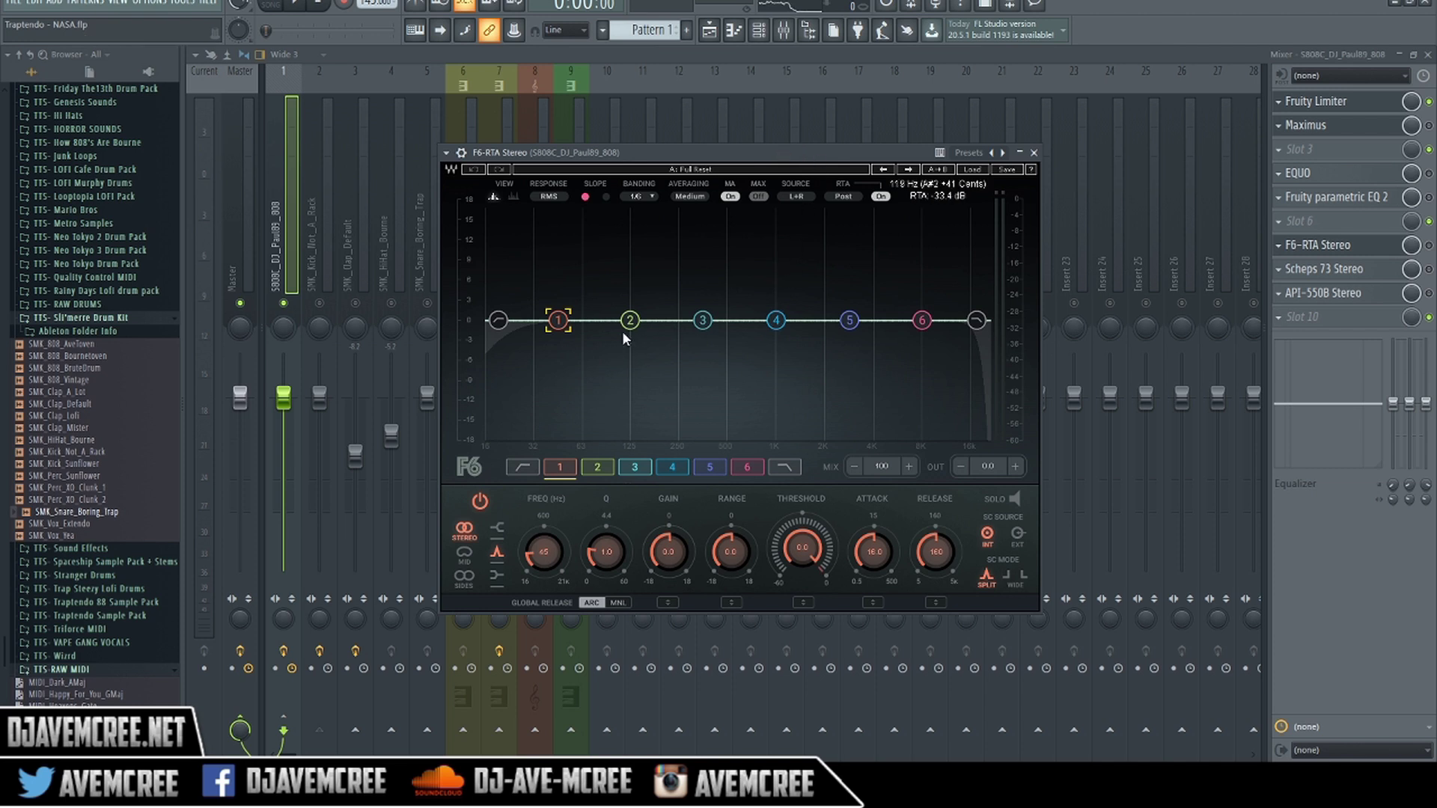
{"action": "left_click", "coordinate": [497, 321]}
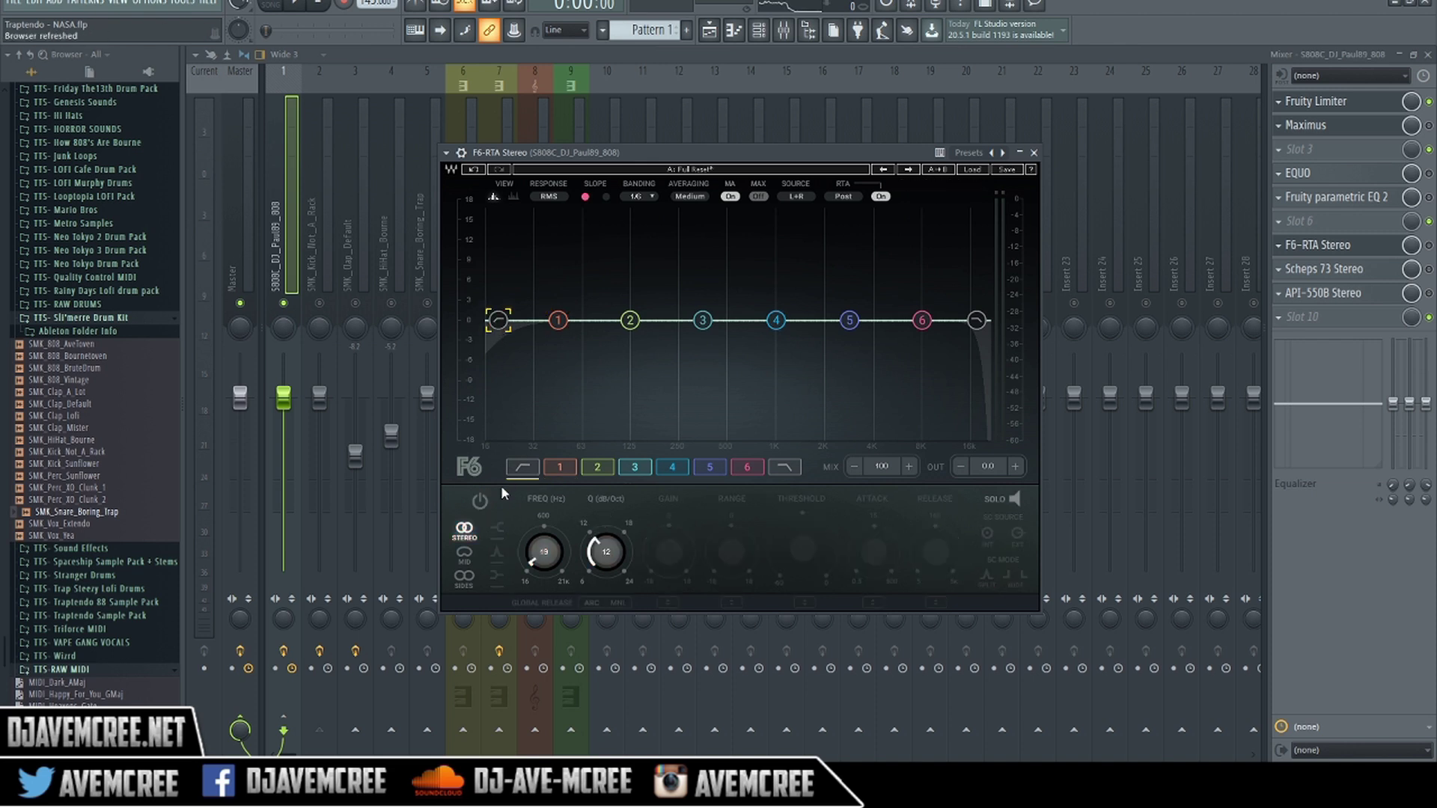
{"action": "left_click", "coordinate": [473, 508]}
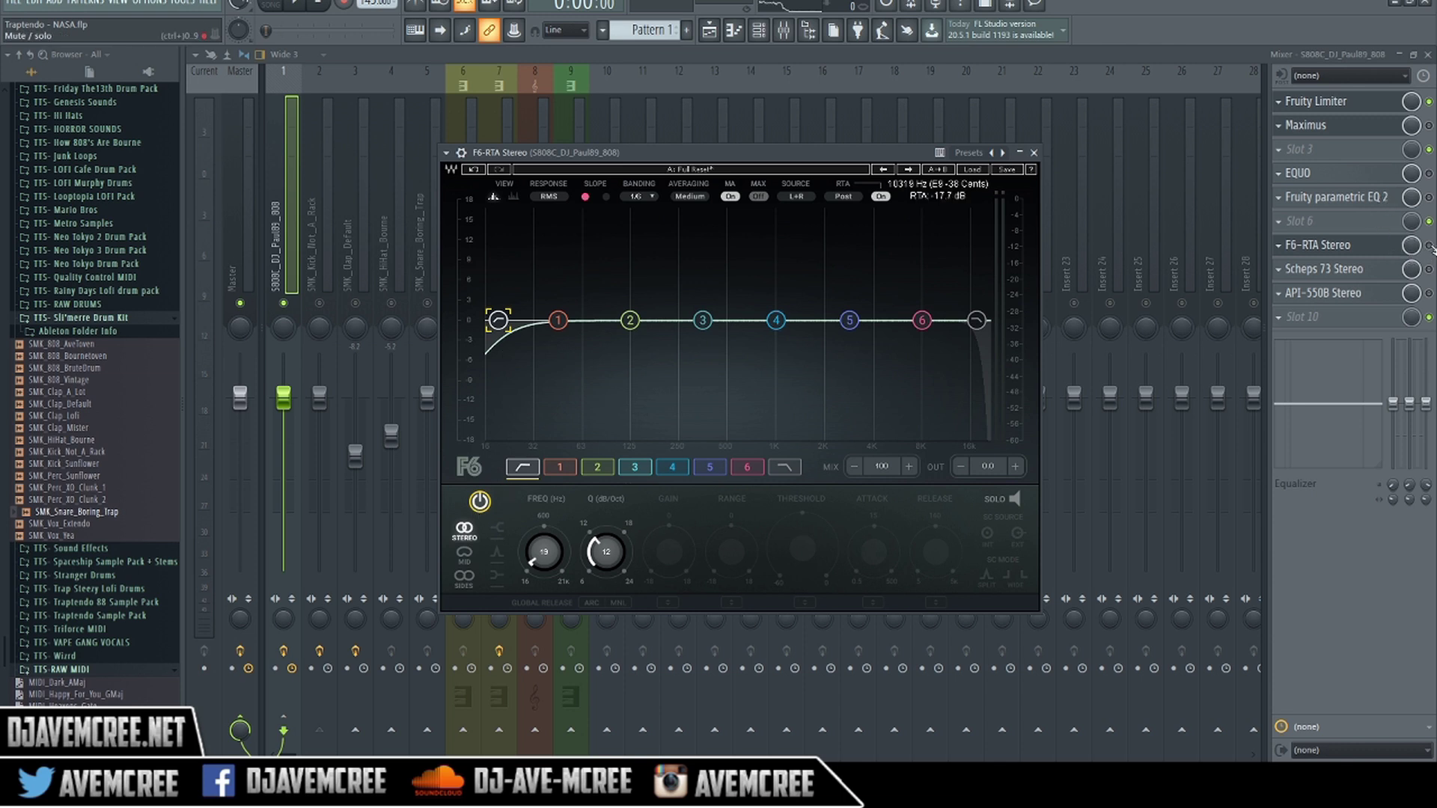
{"action": "left_click", "coordinate": [1429, 246]}
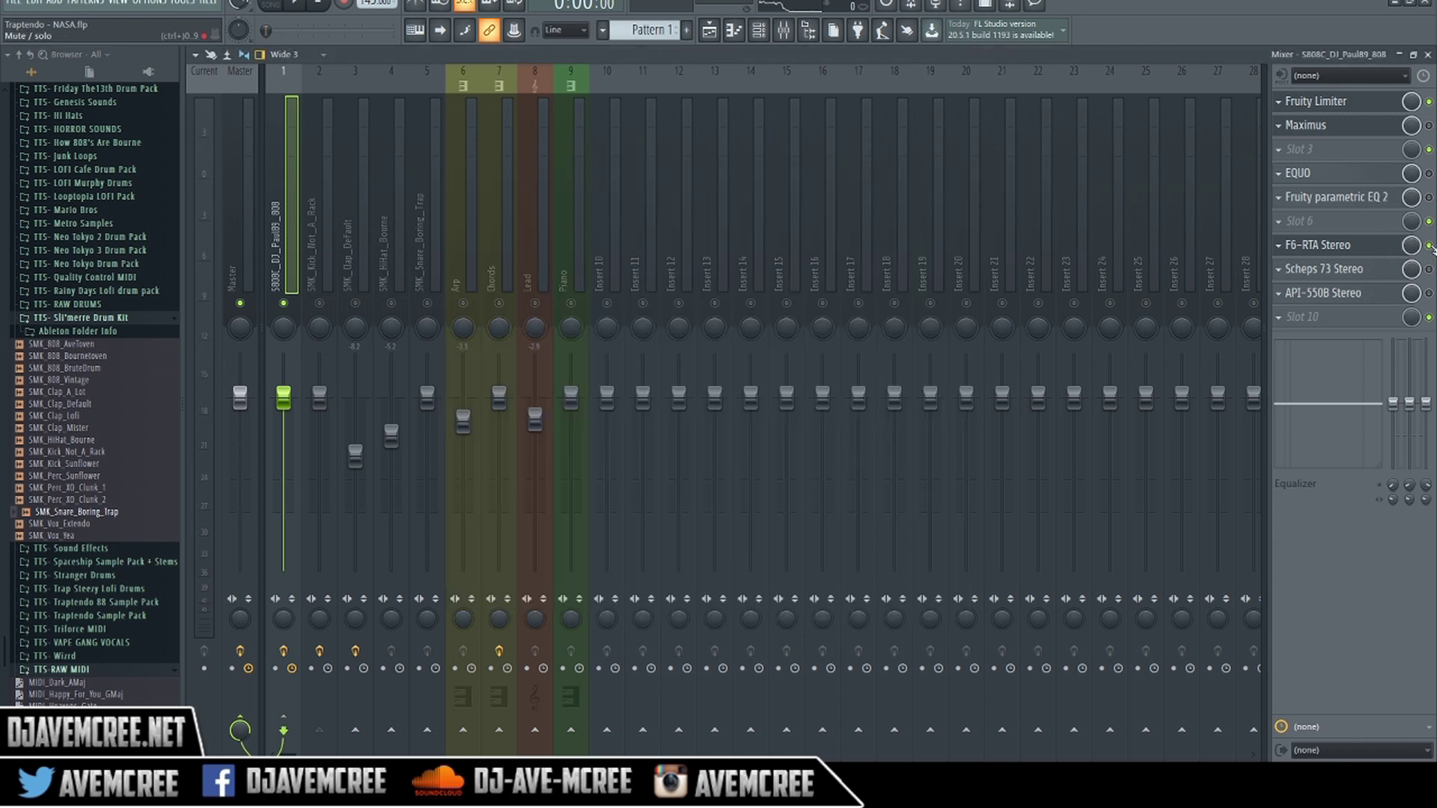
{"action": "left_click", "coordinate": [1367, 250]}
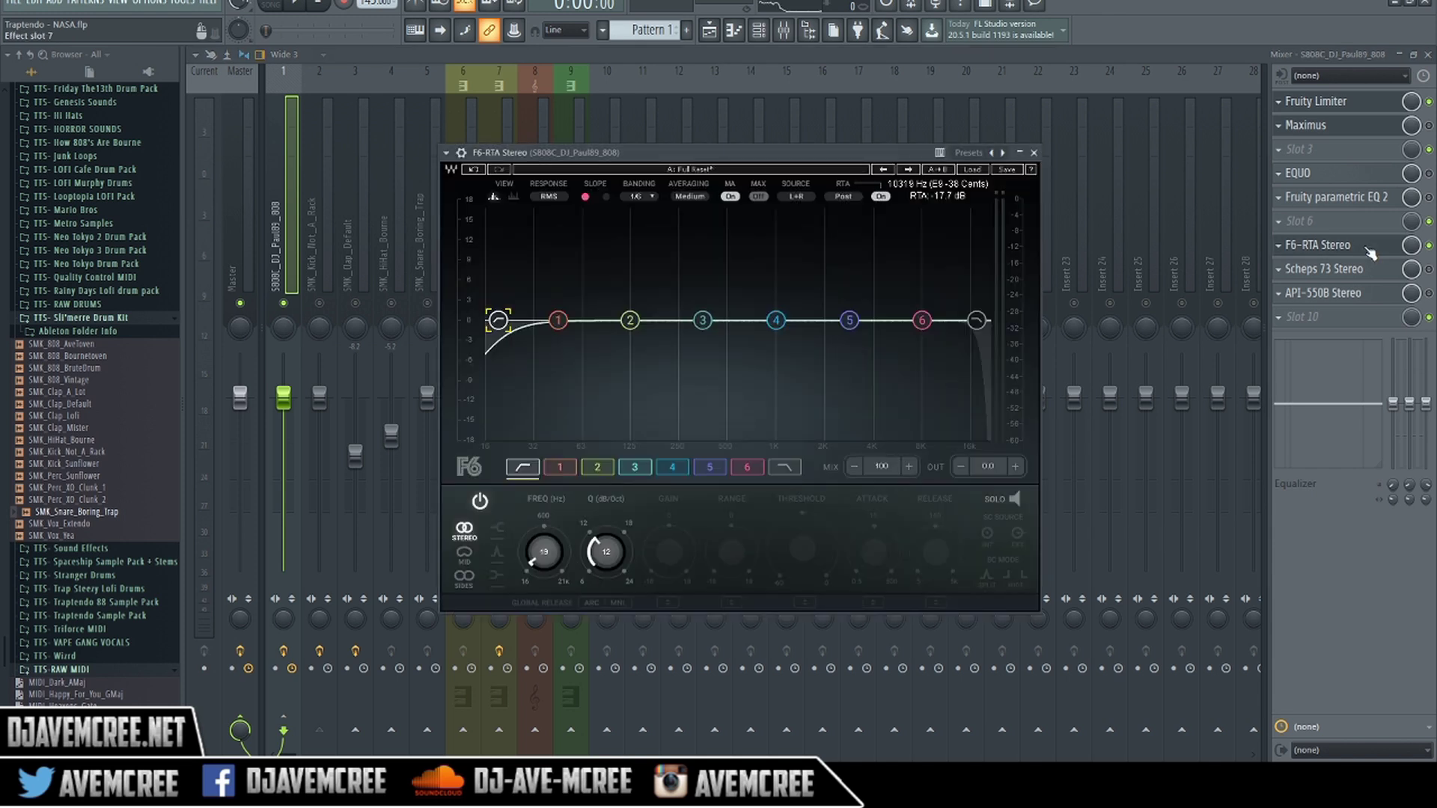
Compare the F6 high-pass filter off and on during playback, and set its frequency to 41 Hz.
{"action": "key", "text": "space"}
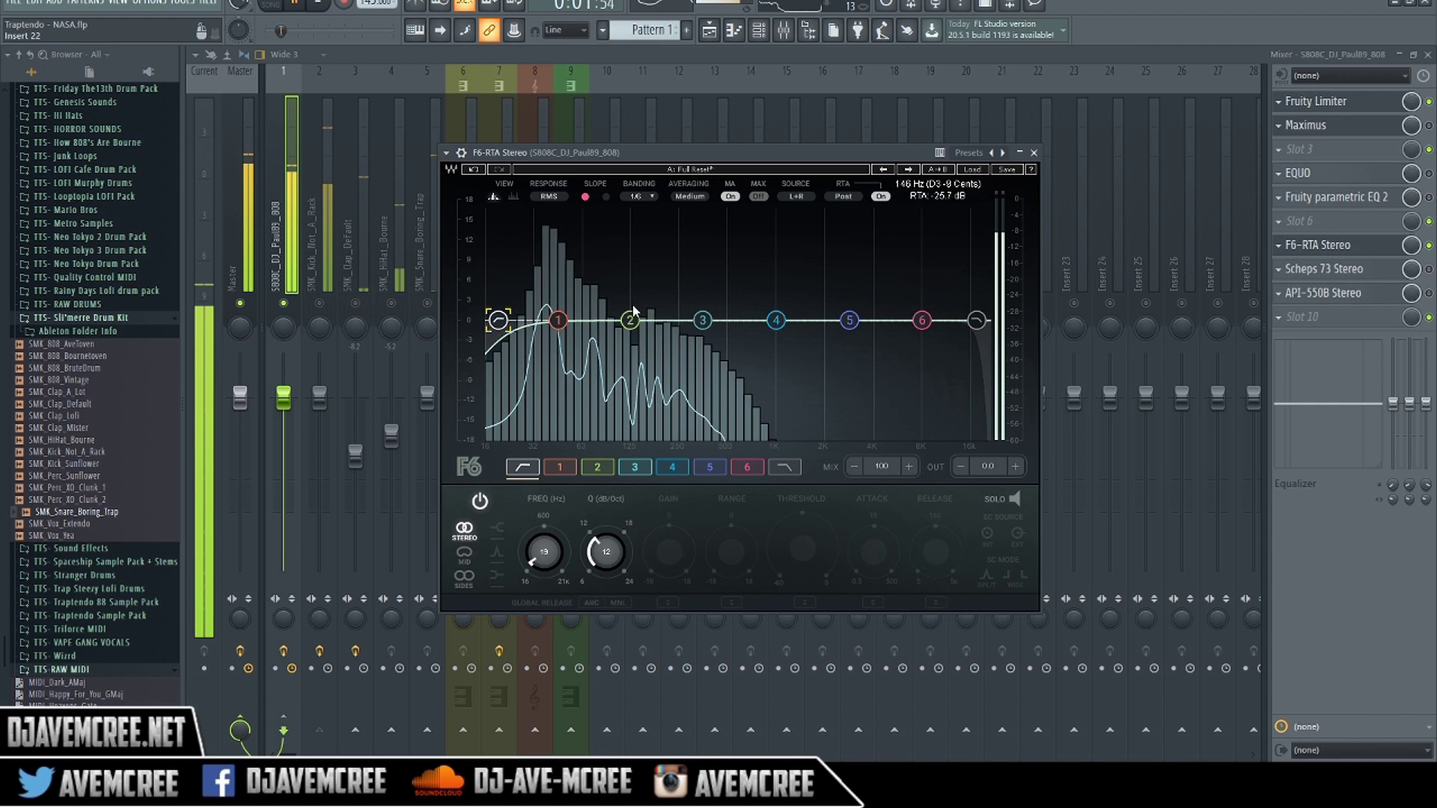
{"action": "left_click", "coordinate": [479, 502]}
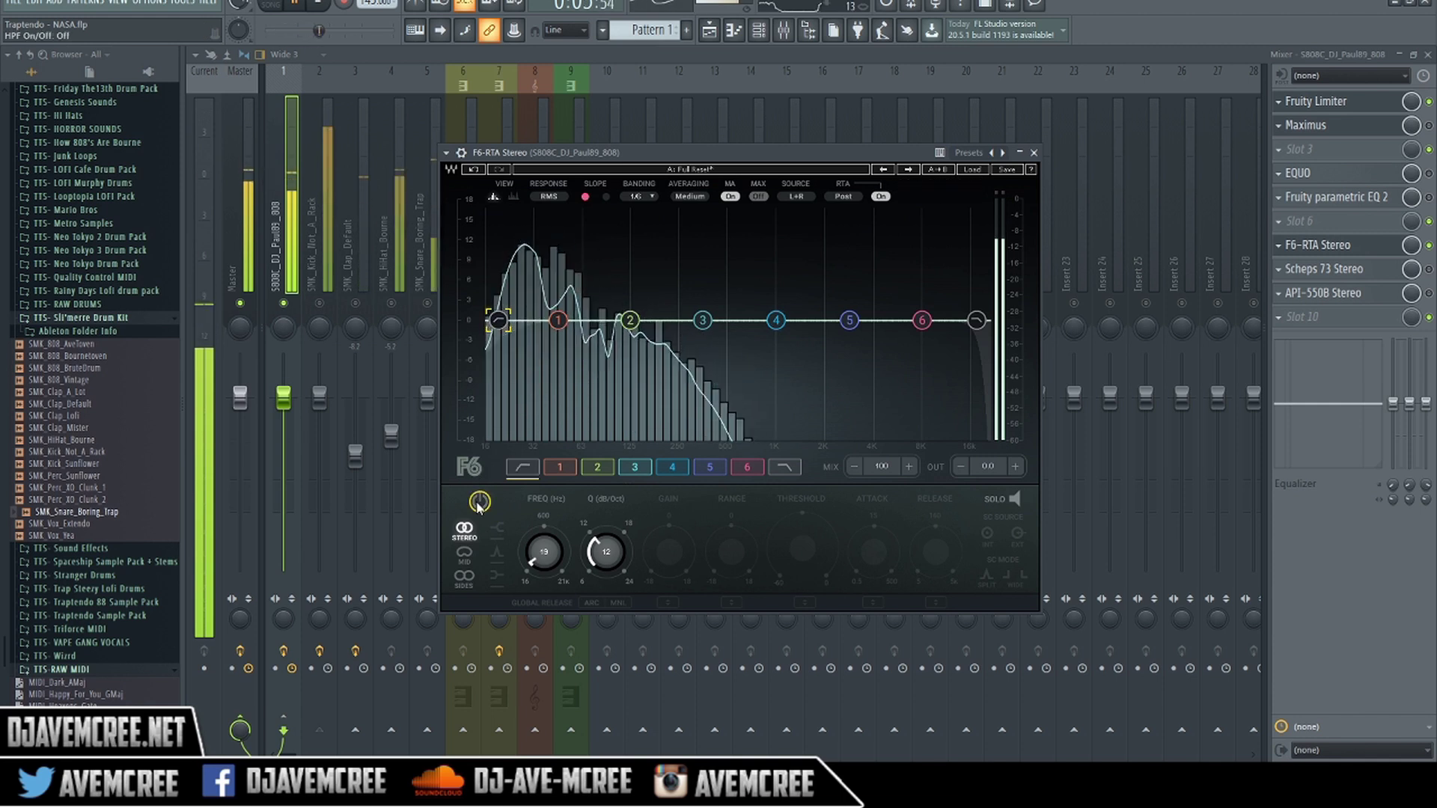
{"action": "left_click", "coordinate": [479, 502]}
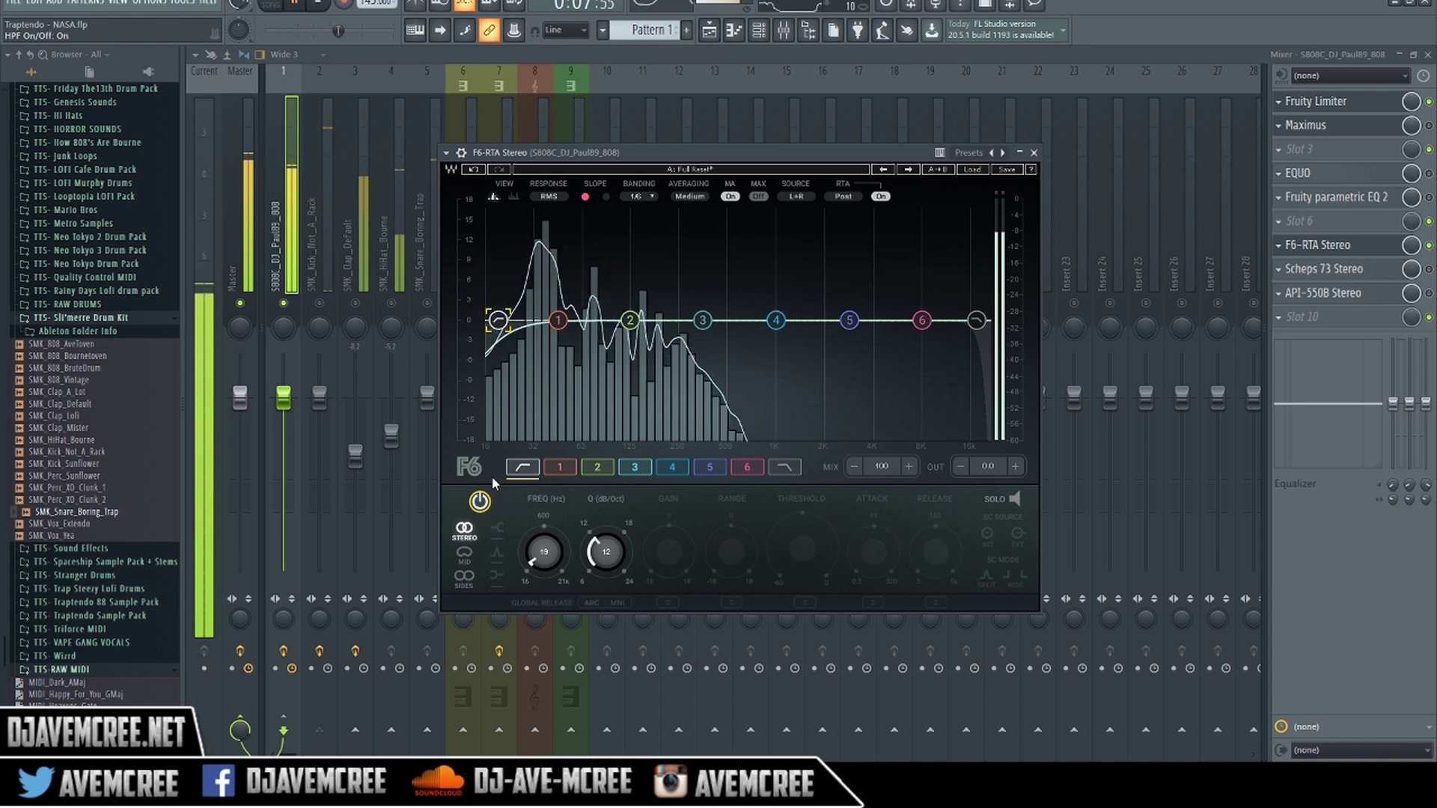
{"action": "left_click_drag", "start_coordinate": [497, 320], "coordinate": [551, 320]}
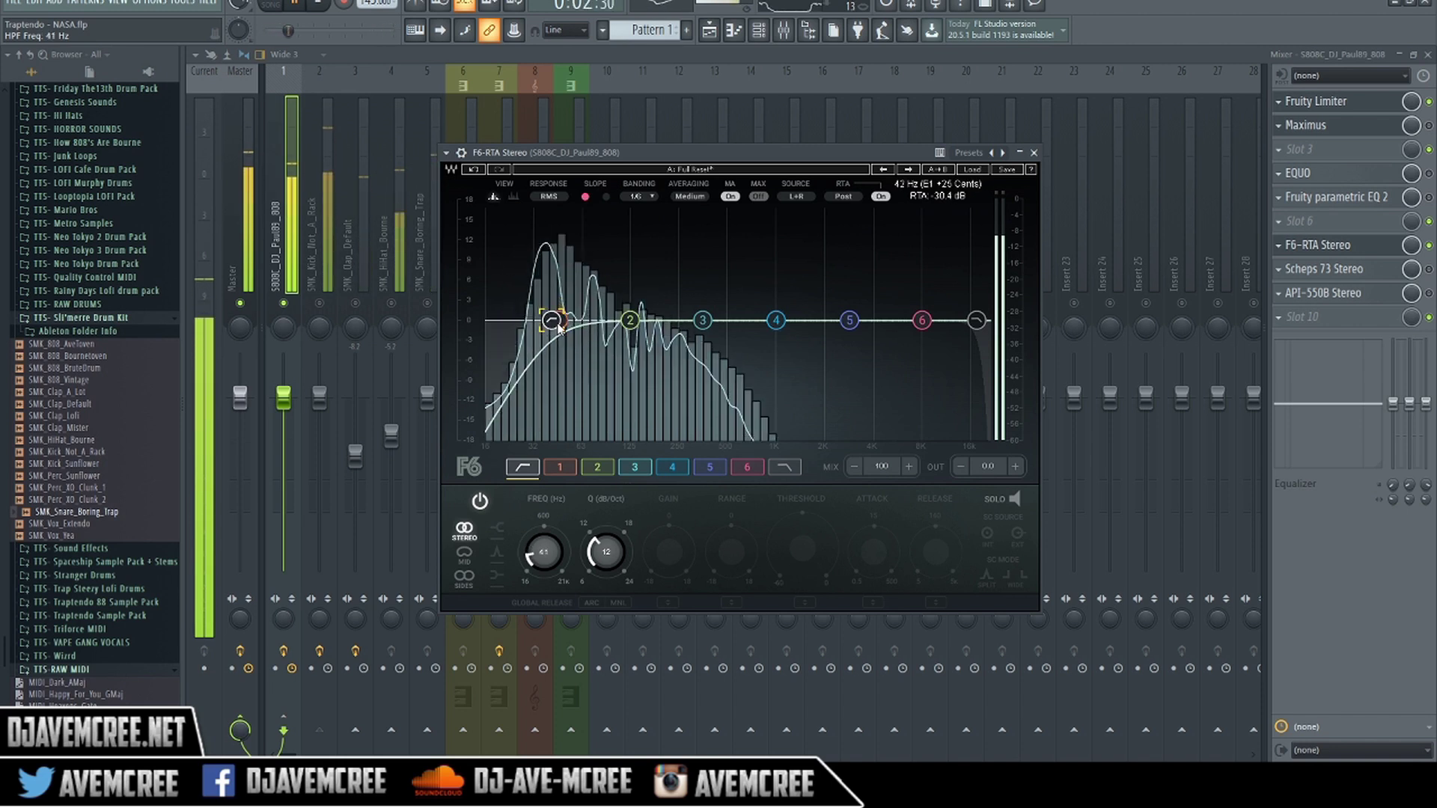
Boost F6 band 1's gain to 6.2 dB and set its threshold to -12.5 dB.
{"action": "left_click", "coordinate": [559, 467]}
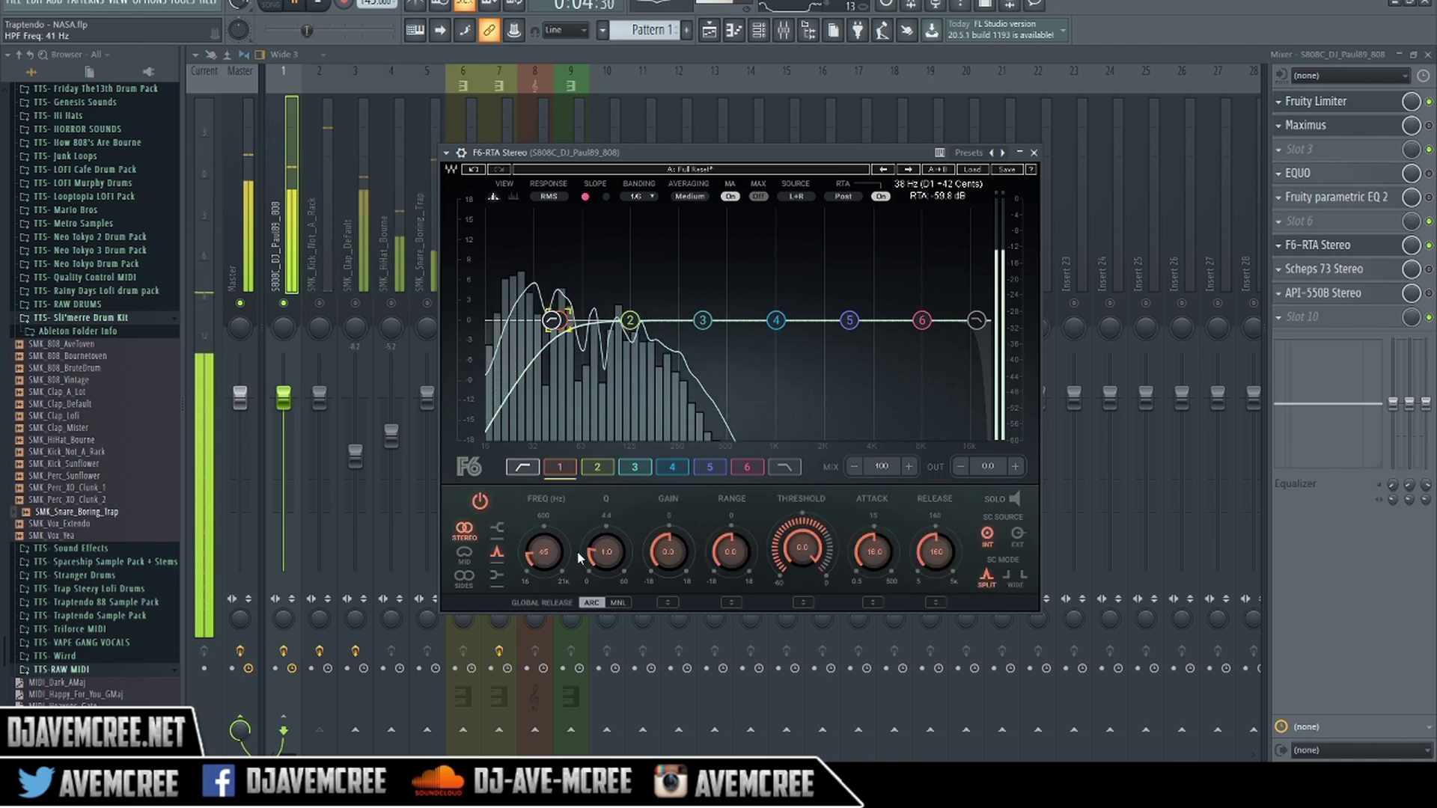
{"action": "left_click_drag", "start_coordinate": [802, 547], "coordinate": [801, 608]}
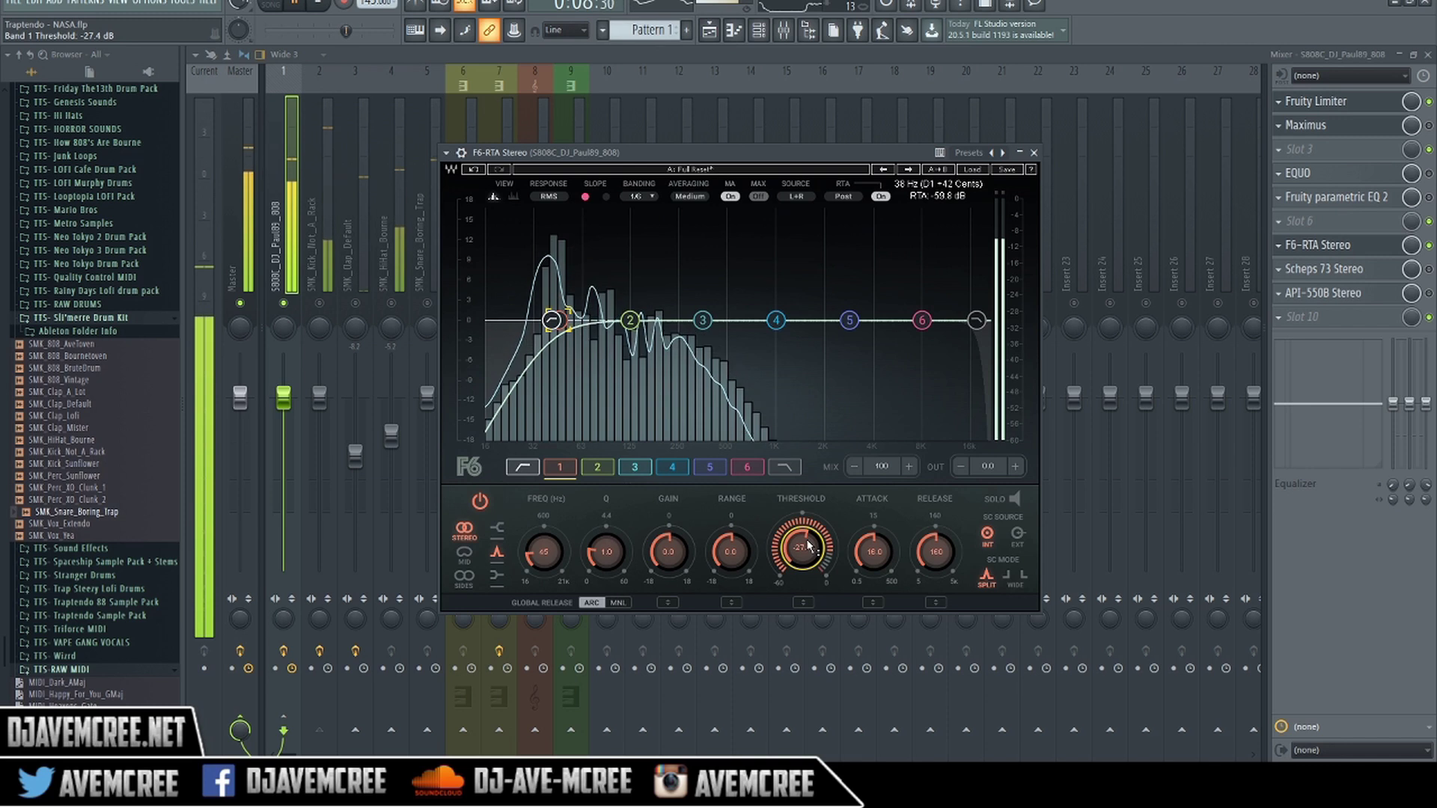
{"action": "left_click_drag", "start_coordinate": [808, 545], "coordinate": [803, 540]}
{"action": "mouse_move", "coordinate": [668, 552]}
{"action": "left_mouse_down"}
{"action": "mouse_move", "coordinate": [667, 531]}
{"action": "mouse_move", "coordinate": [664, 547]}
{"action": "left_mouse_up"}
{"action": "left_click_drag", "start_coordinate": [802, 546], "coordinate": [801, 523]}
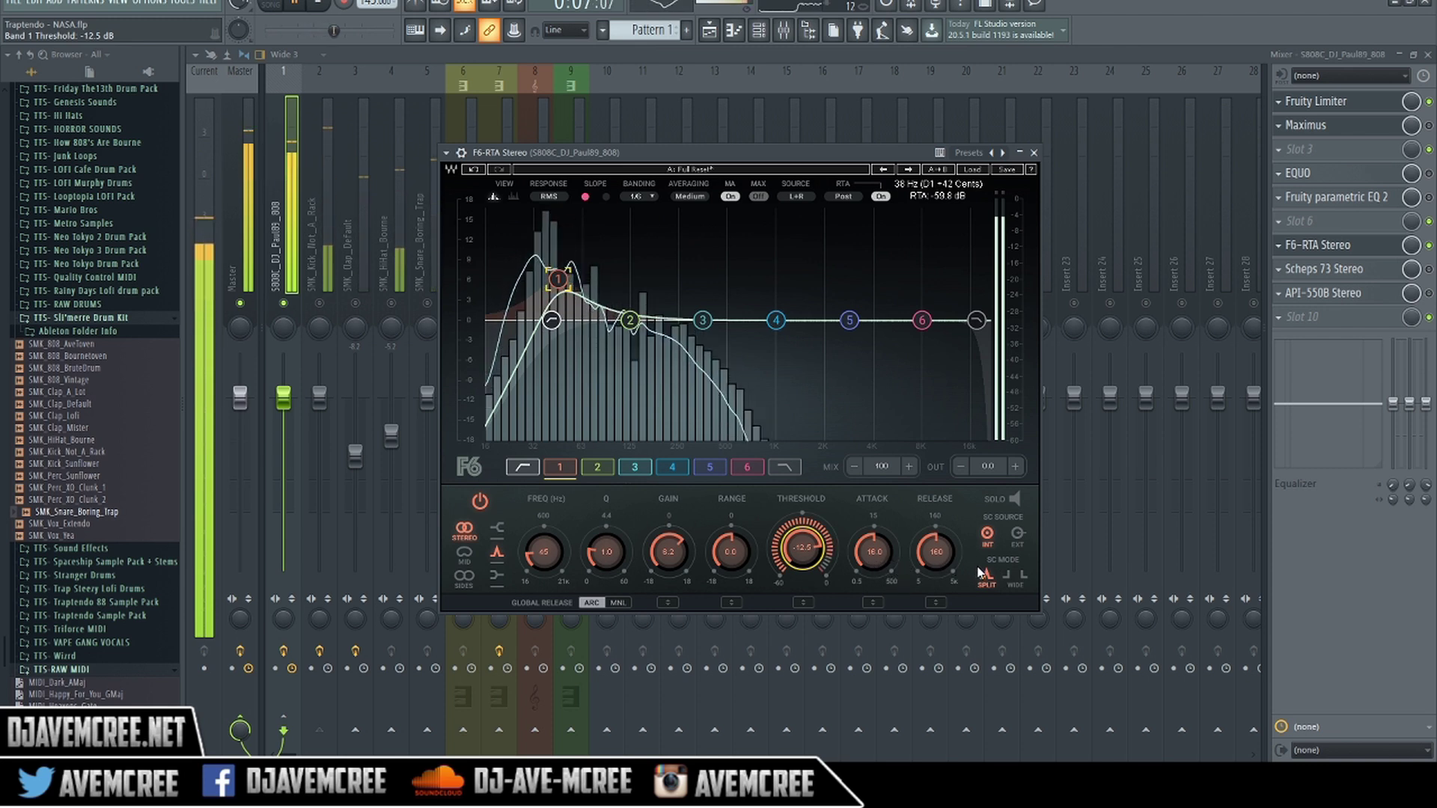
Set F6 band 1's attack to 0.5 ms and its release to 31 ms.
{"action": "left_click_drag", "start_coordinate": [937, 561], "coordinate": [937, 602]}
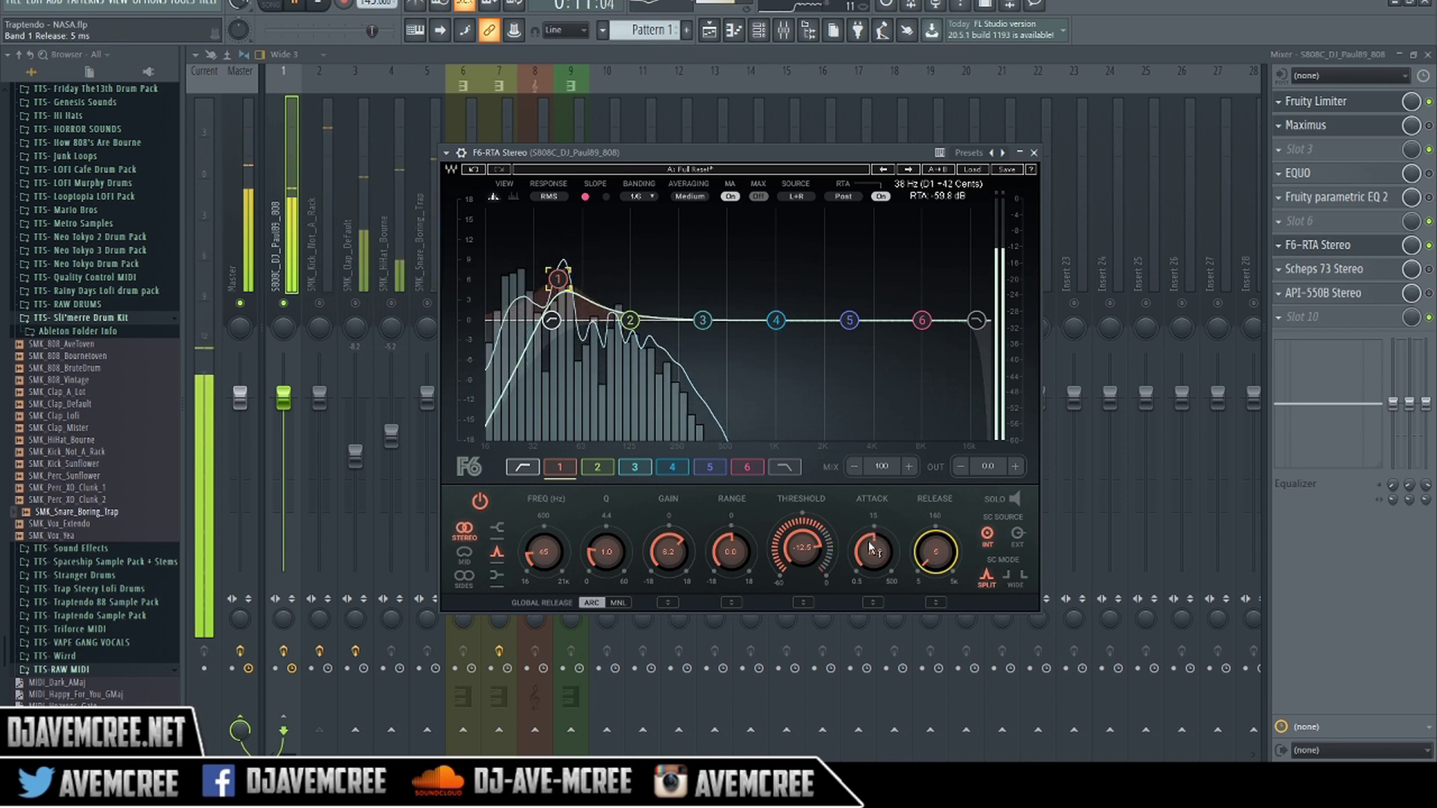
{"action": "left_click_drag", "start_coordinate": [870, 548], "coordinate": [870, 598]}
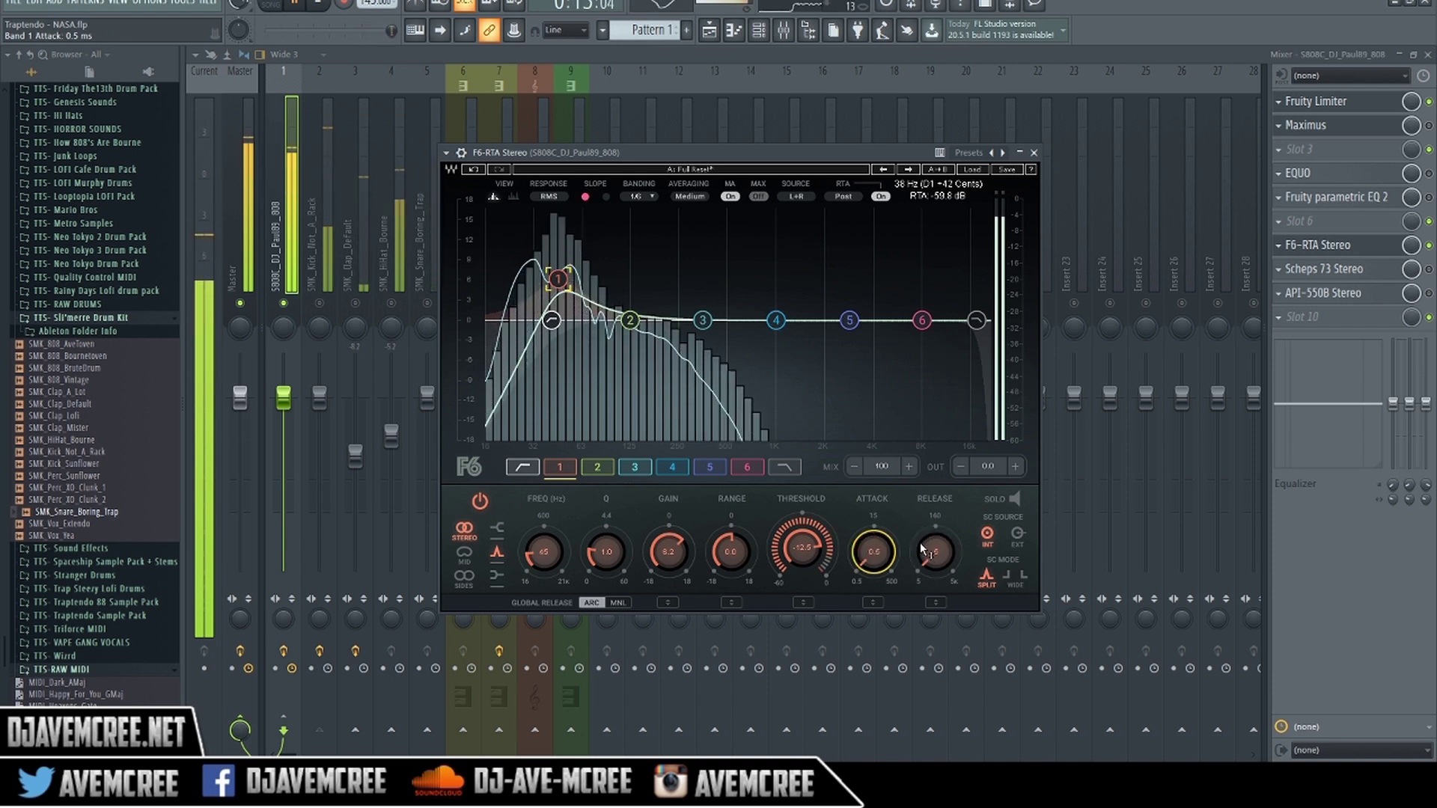
{"action": "left_click_drag", "start_coordinate": [928, 547], "coordinate": [928, 532]}
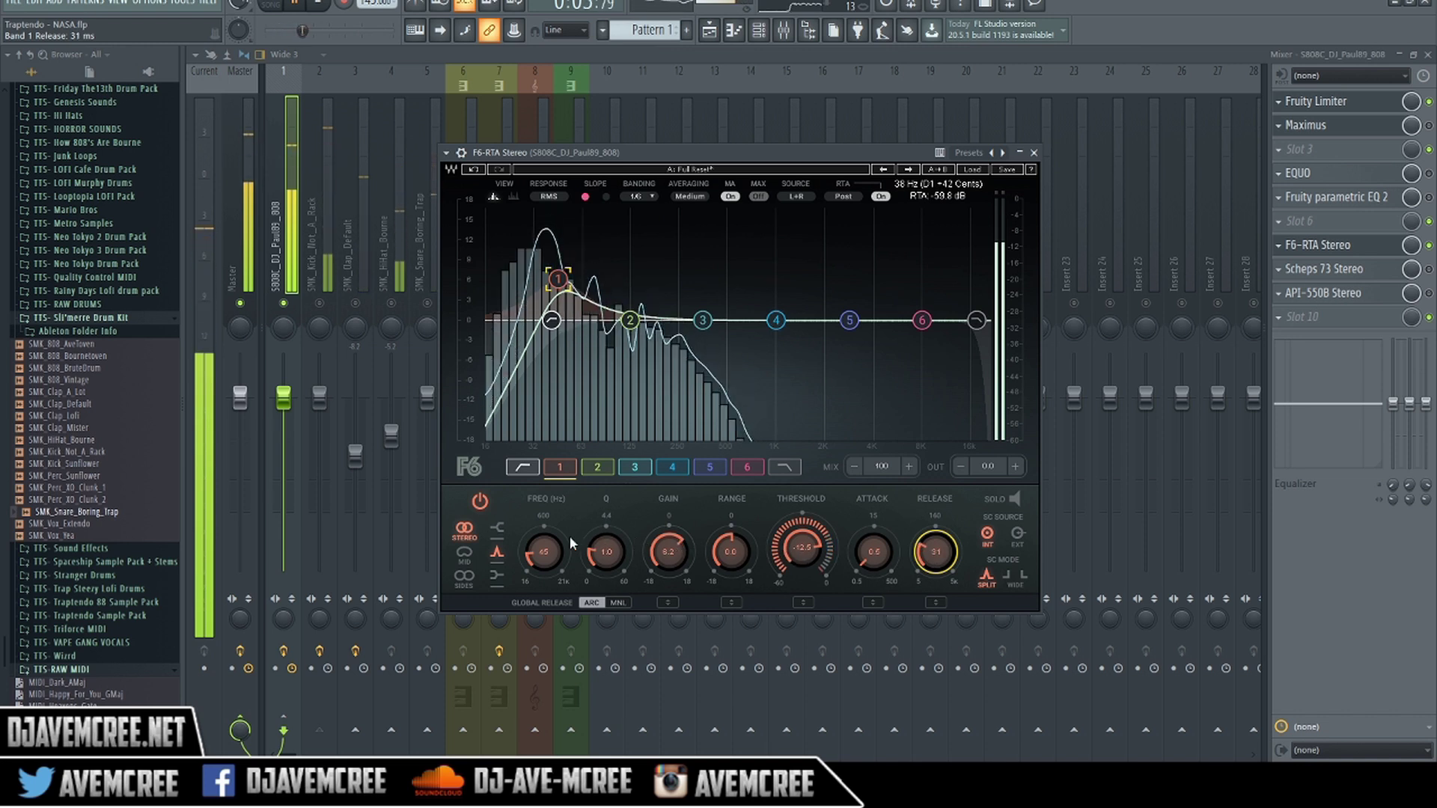
Raise F6 band 2's frequency, set its threshold to -32.6 dB, and boost its gain to 6.7 dB.
{"action": "left_click", "coordinate": [596, 468]}
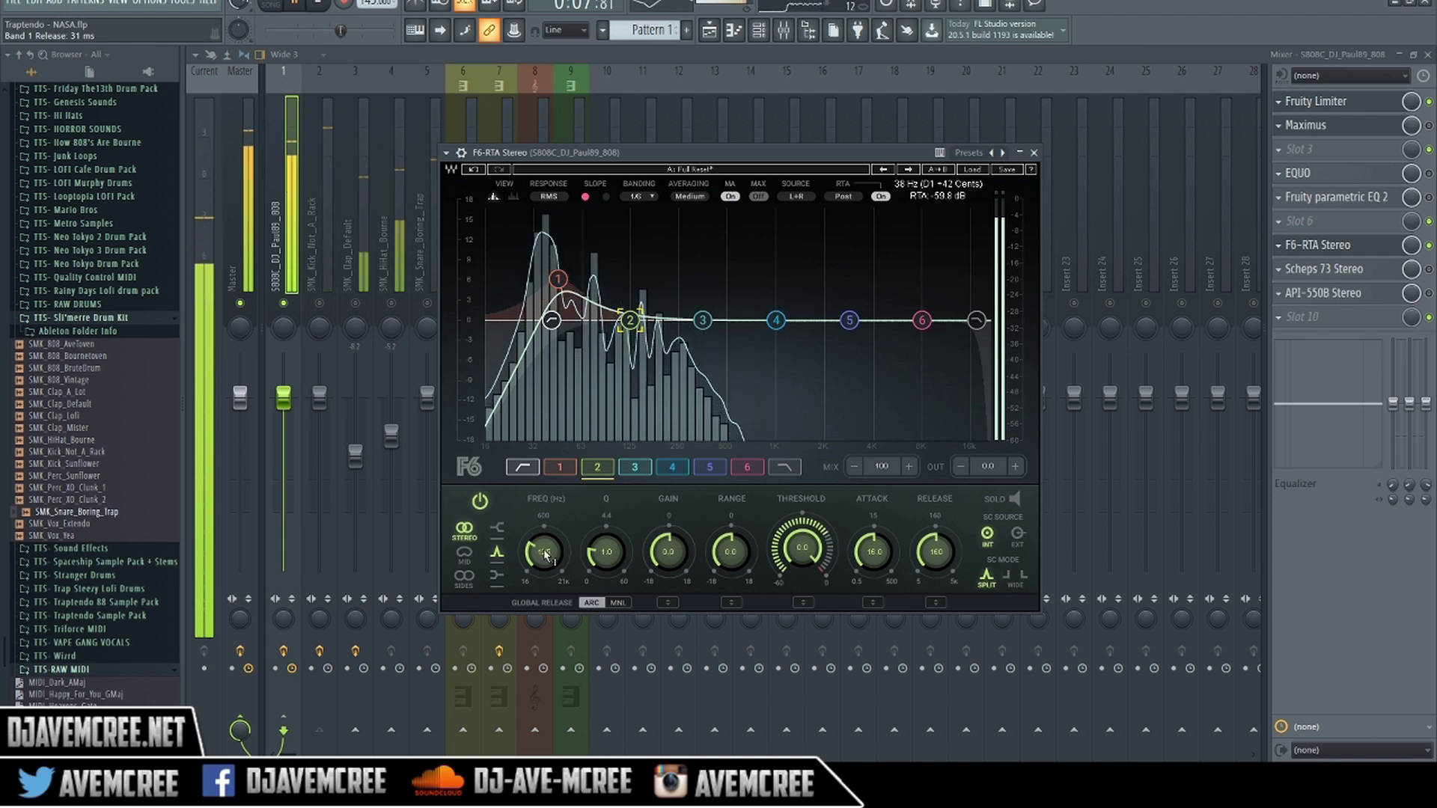
{"action": "mouse_move", "coordinate": [544, 554]}
{"action": "left_mouse_down"}
{"action": "mouse_move", "coordinate": [544, 524]}
{"action": "mouse_move", "coordinate": [544, 539]}
{"action": "left_mouse_up"}
{"action": "mouse_move", "coordinate": [802, 548]}
{"action": "left_mouse_down"}
{"action": "mouse_move", "coordinate": [802, 581]}
{"action": "mouse_move", "coordinate": [795, 553]}
{"action": "left_mouse_up"}
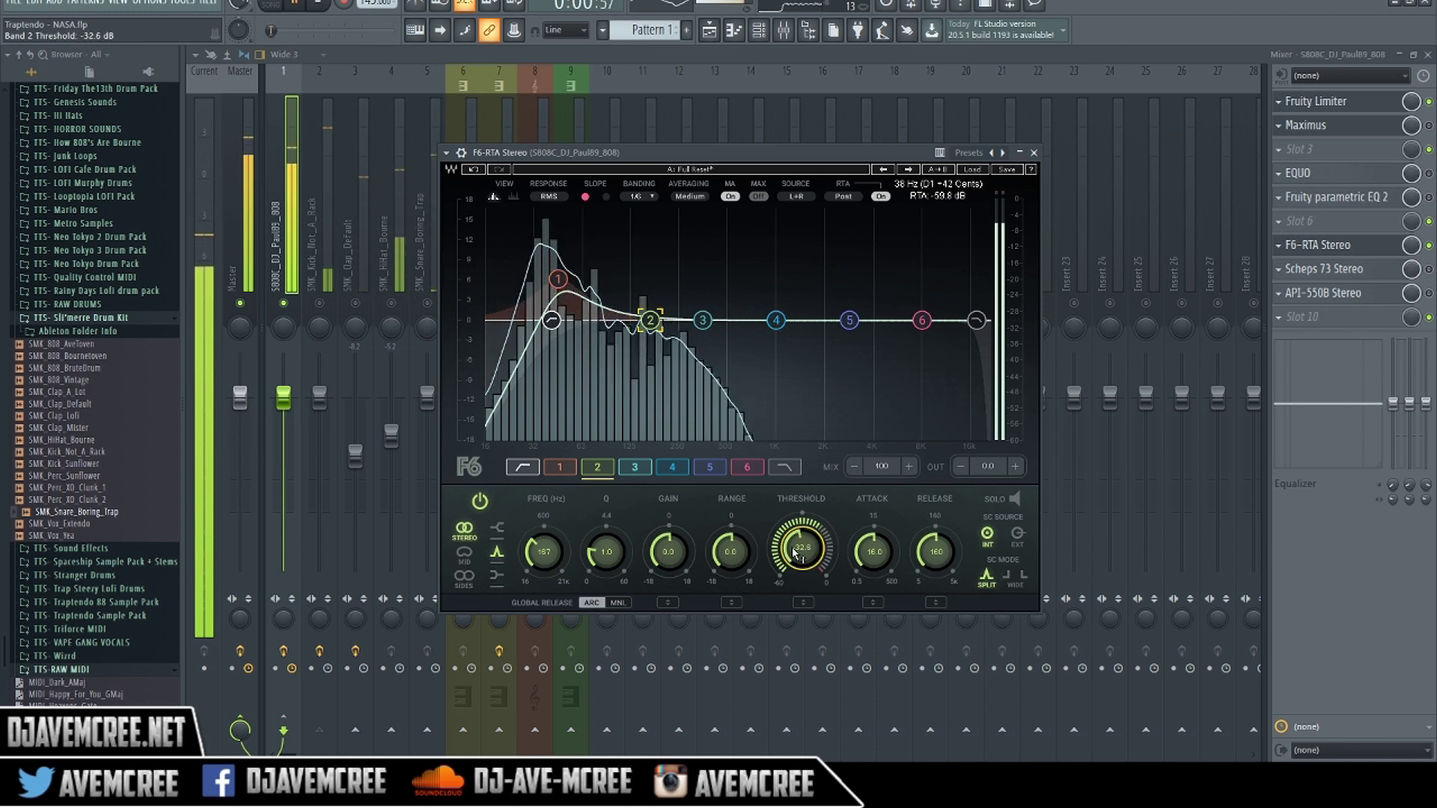
{"action": "left_click_drag", "start_coordinate": [668, 552], "coordinate": [669, 543]}
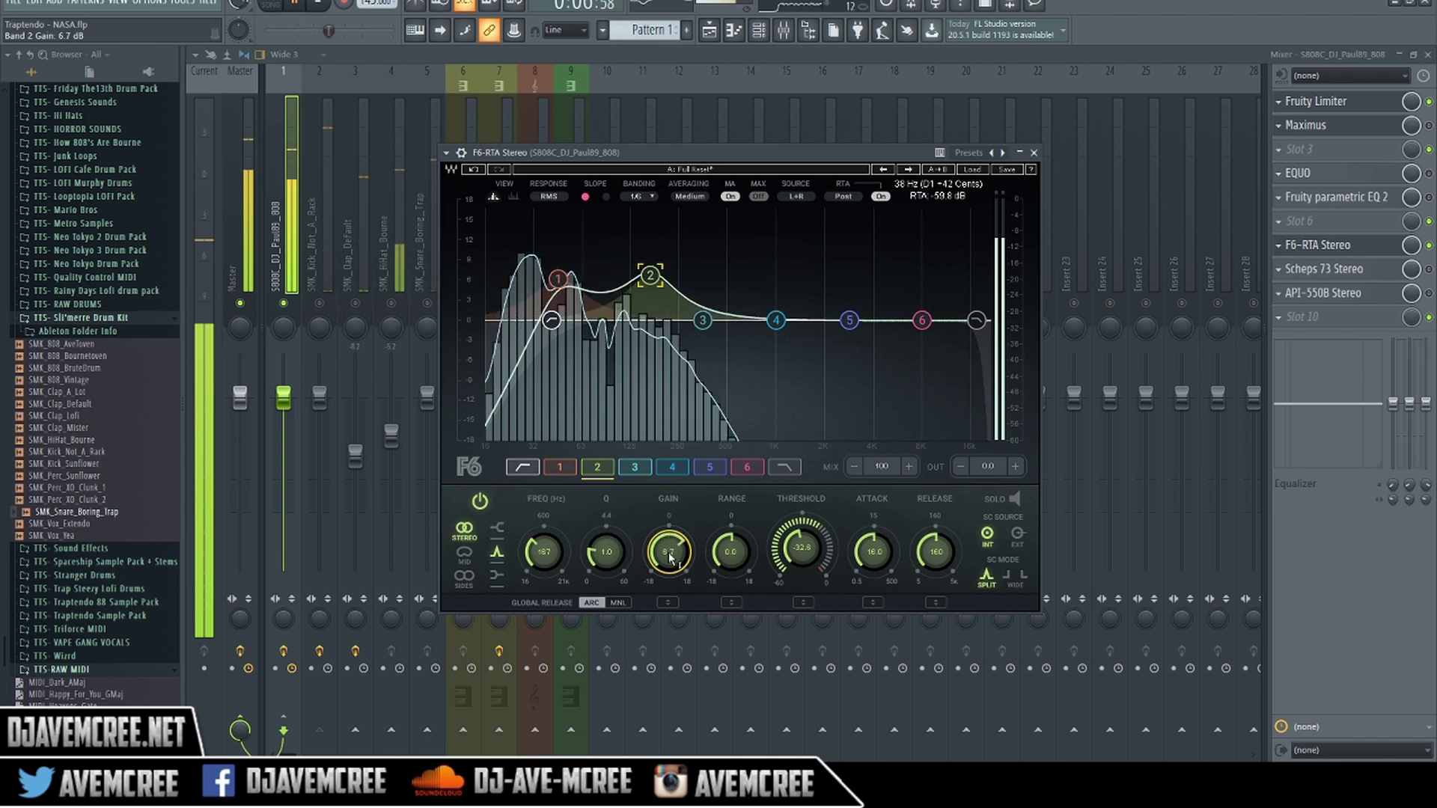
Lower F6 band 2's threshold to -56.7 dB while the 808 plays, stop playback, and close the equalizer.
{"action": "left_click_drag", "start_coordinate": [802, 548], "coordinate": [802, 554]}
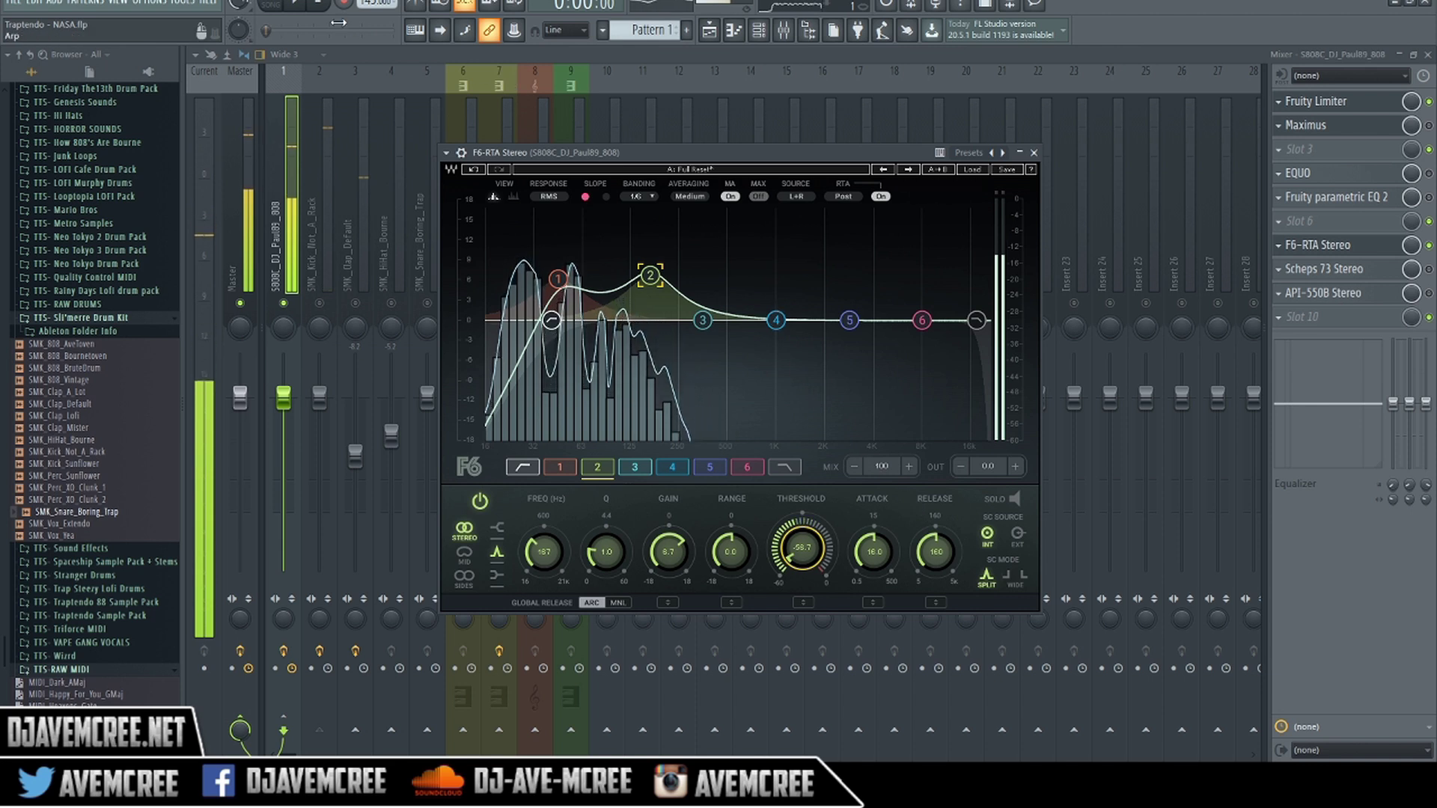
{"action": "left_click", "coordinate": [324, 4]}
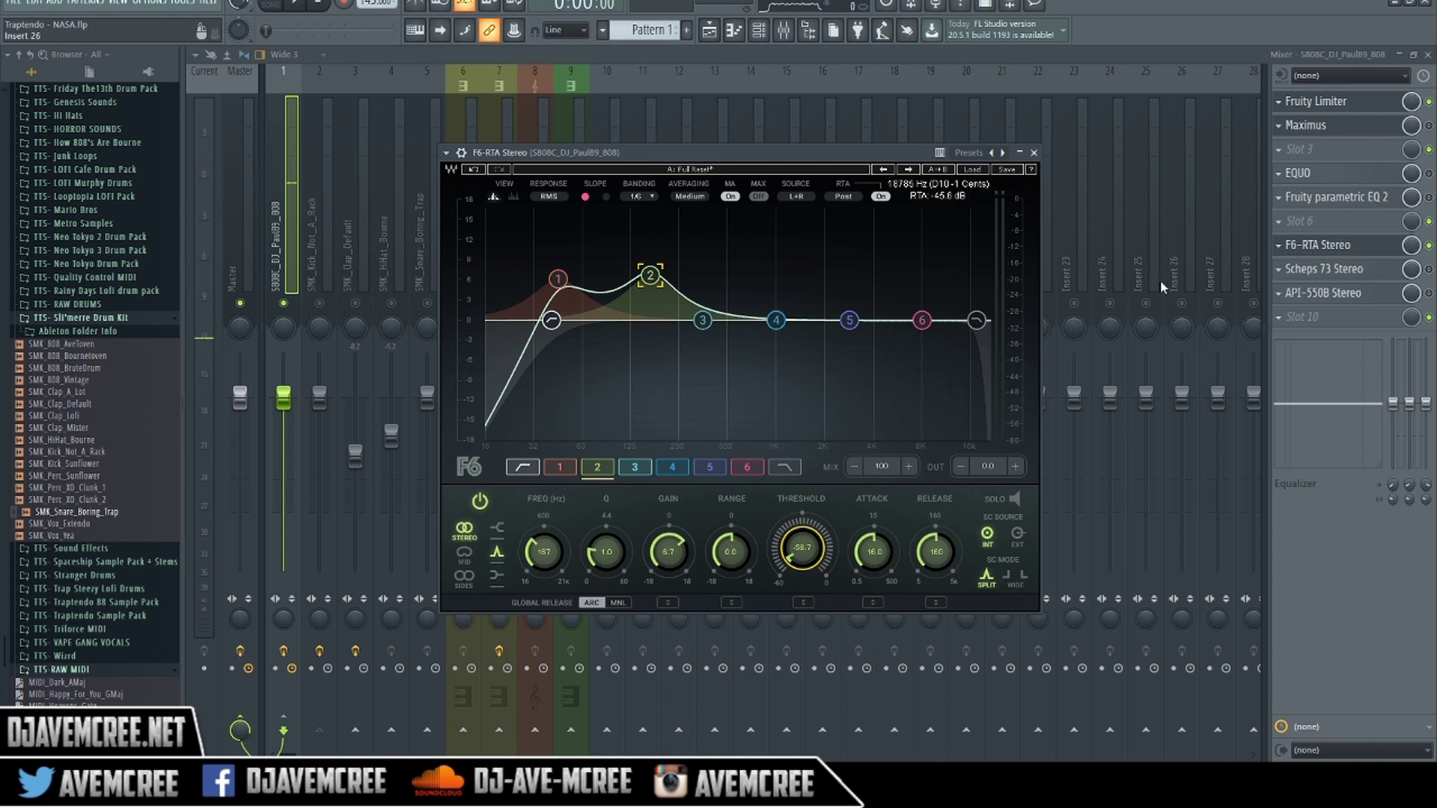
{"action": "left_click", "coordinate": [1033, 153]}
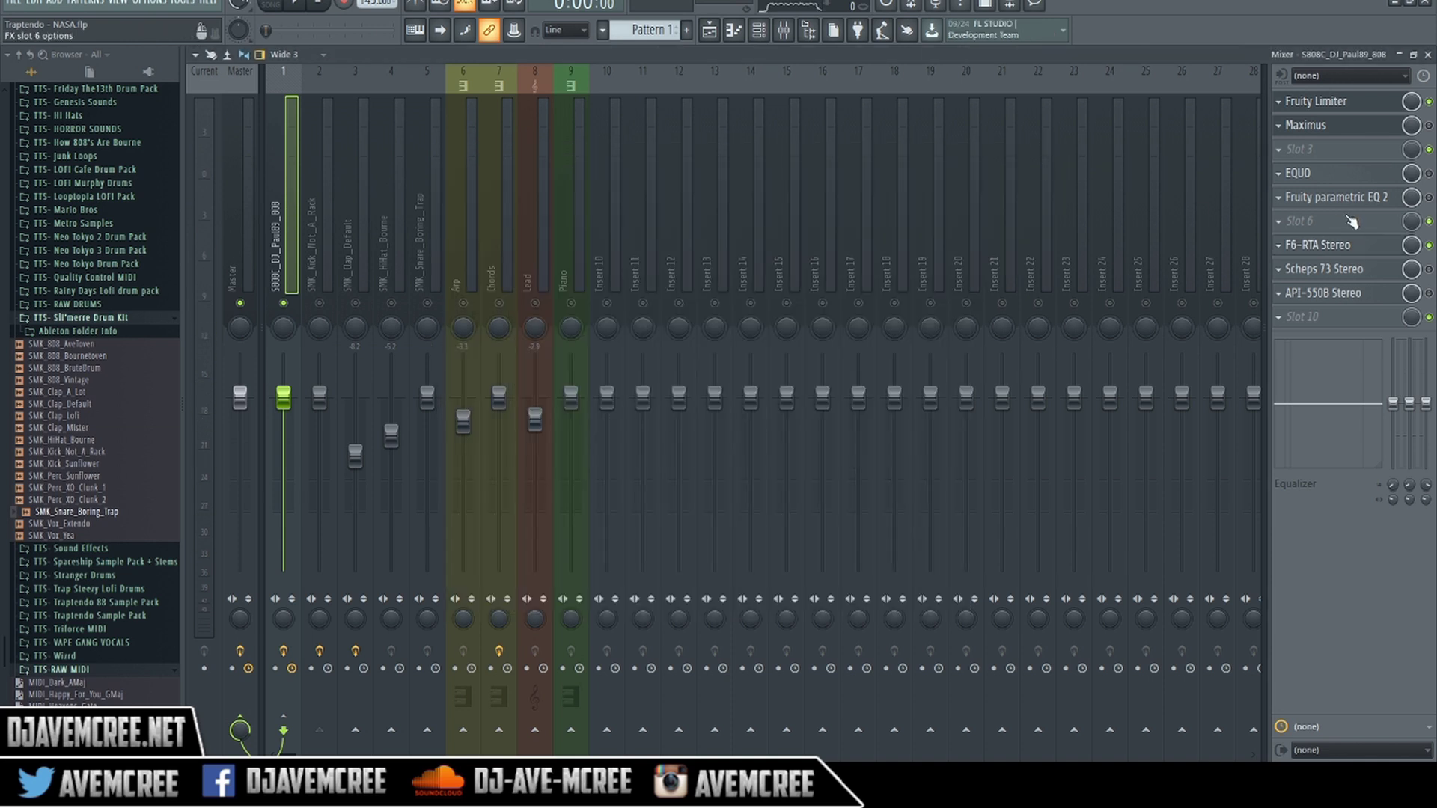
Delete the F6-RTA Stereo equalizer from slot 7 of the 808 channel.
{"action": "left_click", "coordinate": [1281, 248]}
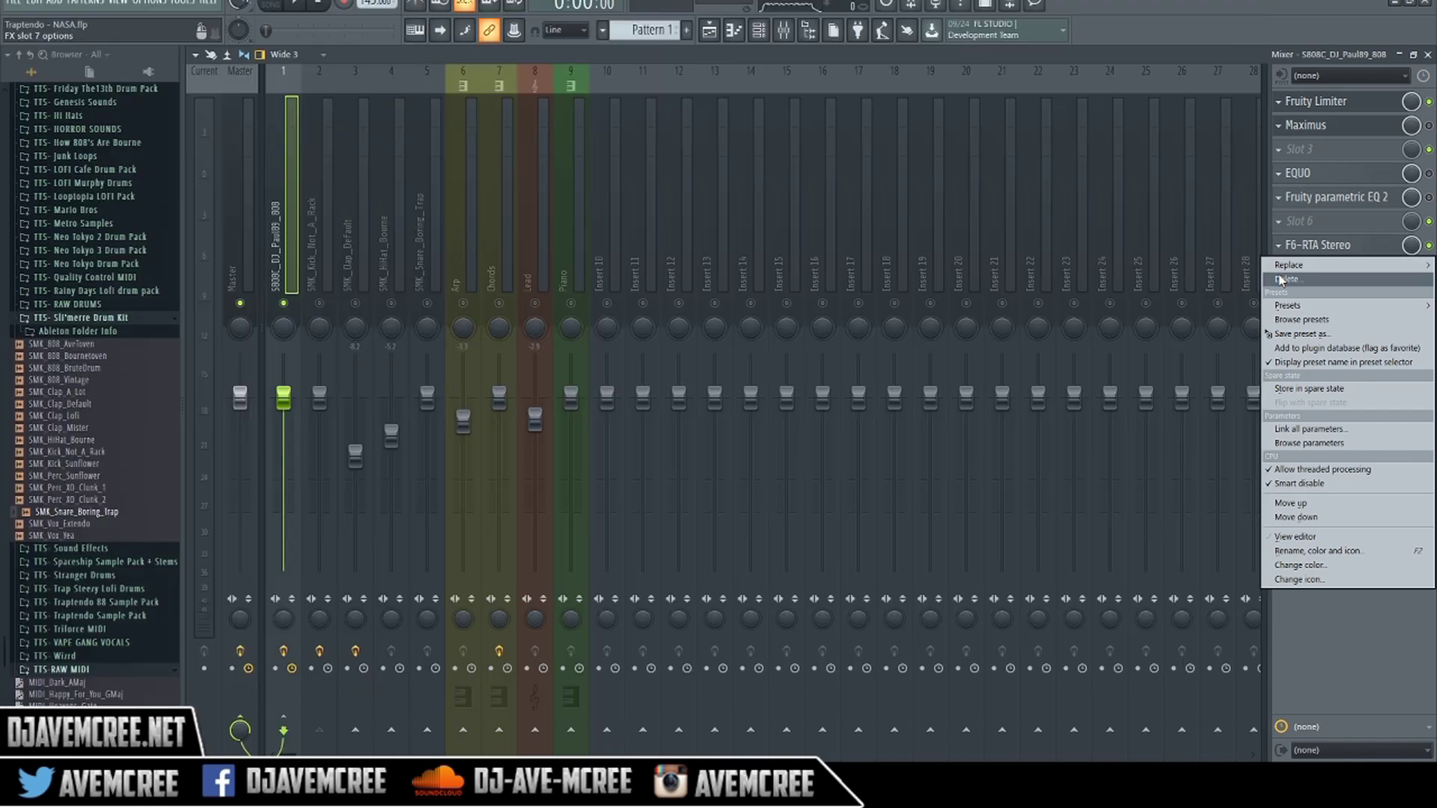
{"action": "left_click", "coordinate": [1281, 278]}
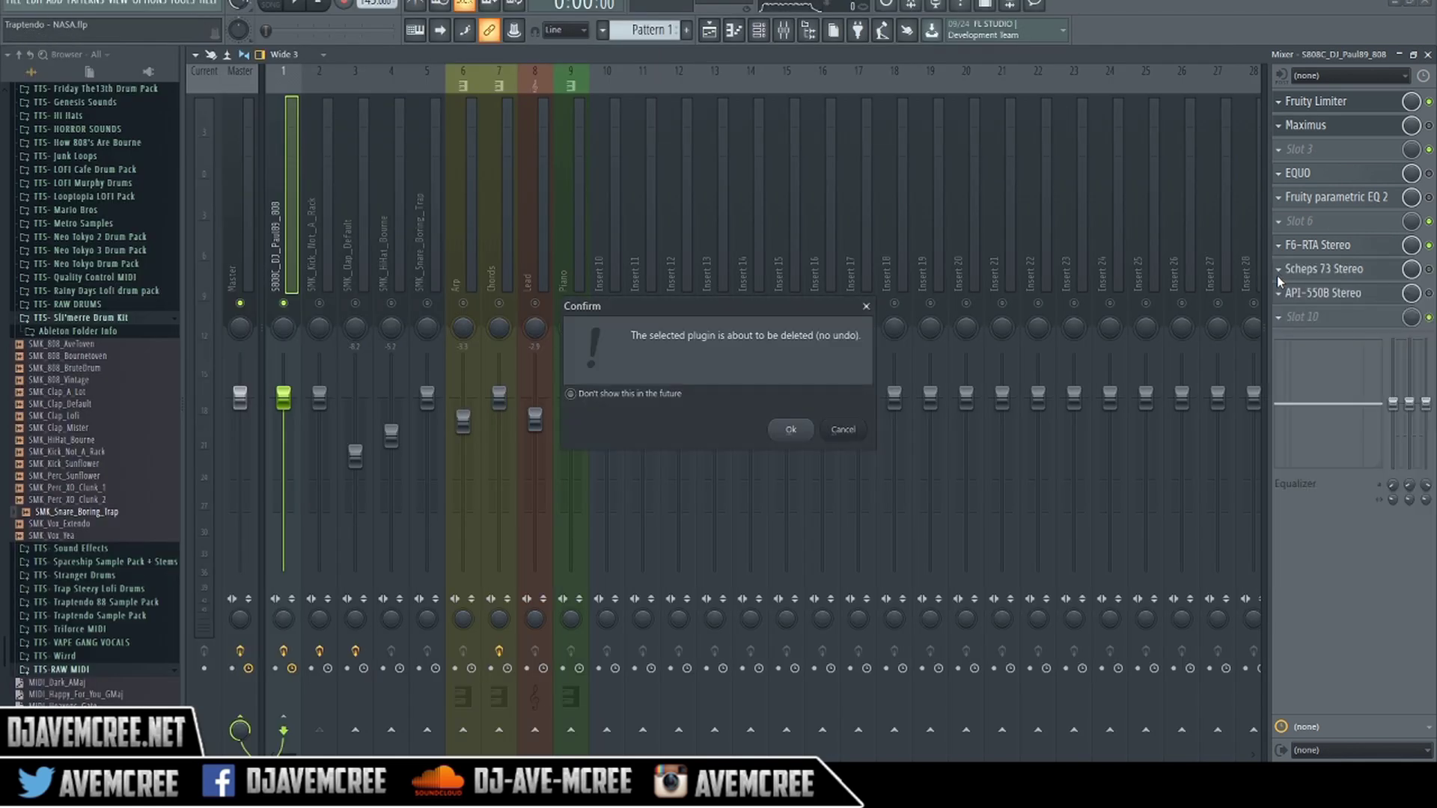
{"action": "left_click", "coordinate": [791, 430]}
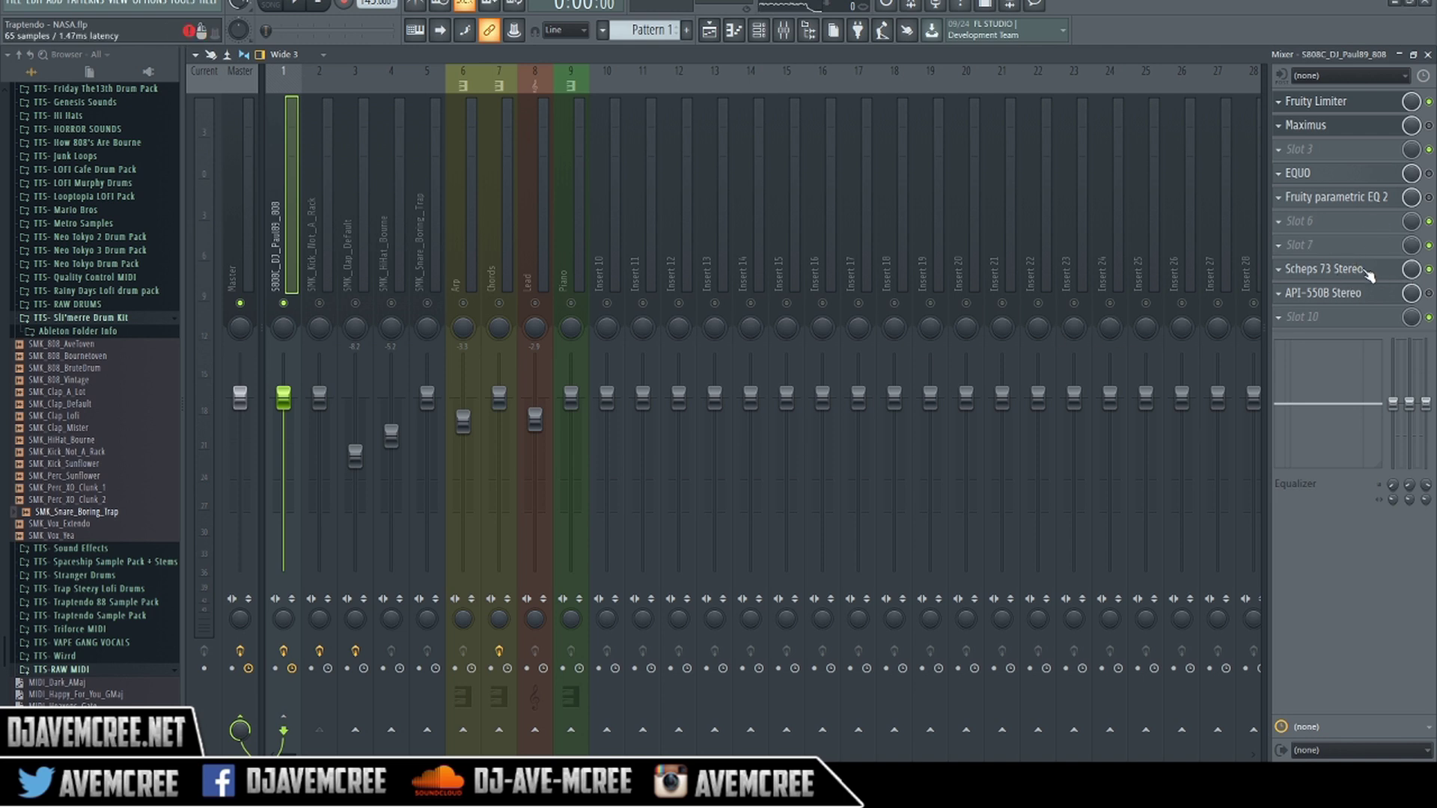
Open Scheps 73 Stereo on the 808 channel, move its window clear of the channel strip, and audition the soloed 808.
{"action": "left_click", "coordinate": [1366, 273]}
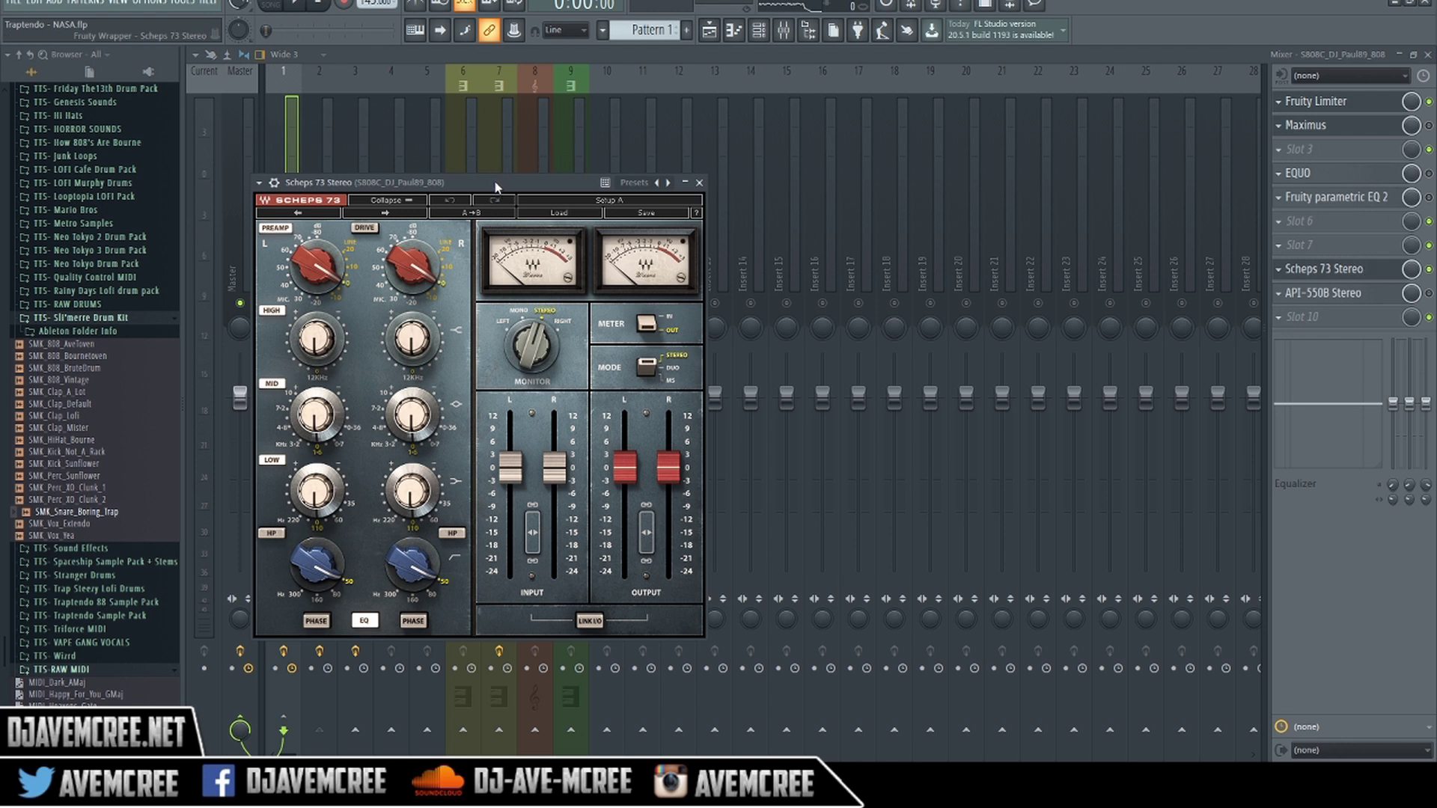
{"action": "left_click_drag", "start_coordinate": [495, 183], "coordinate": [667, 166]}
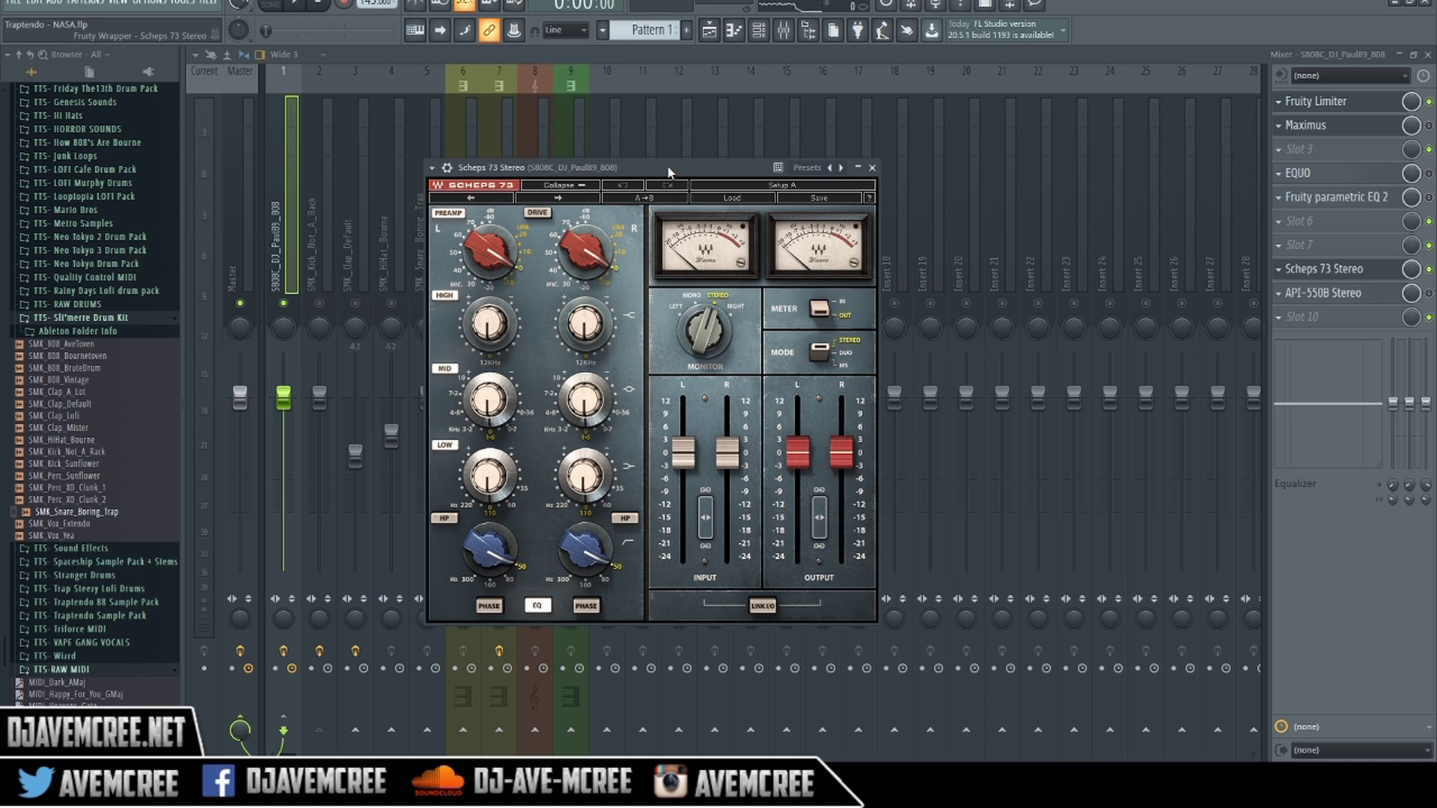
{"action": "key", "text": "space"}
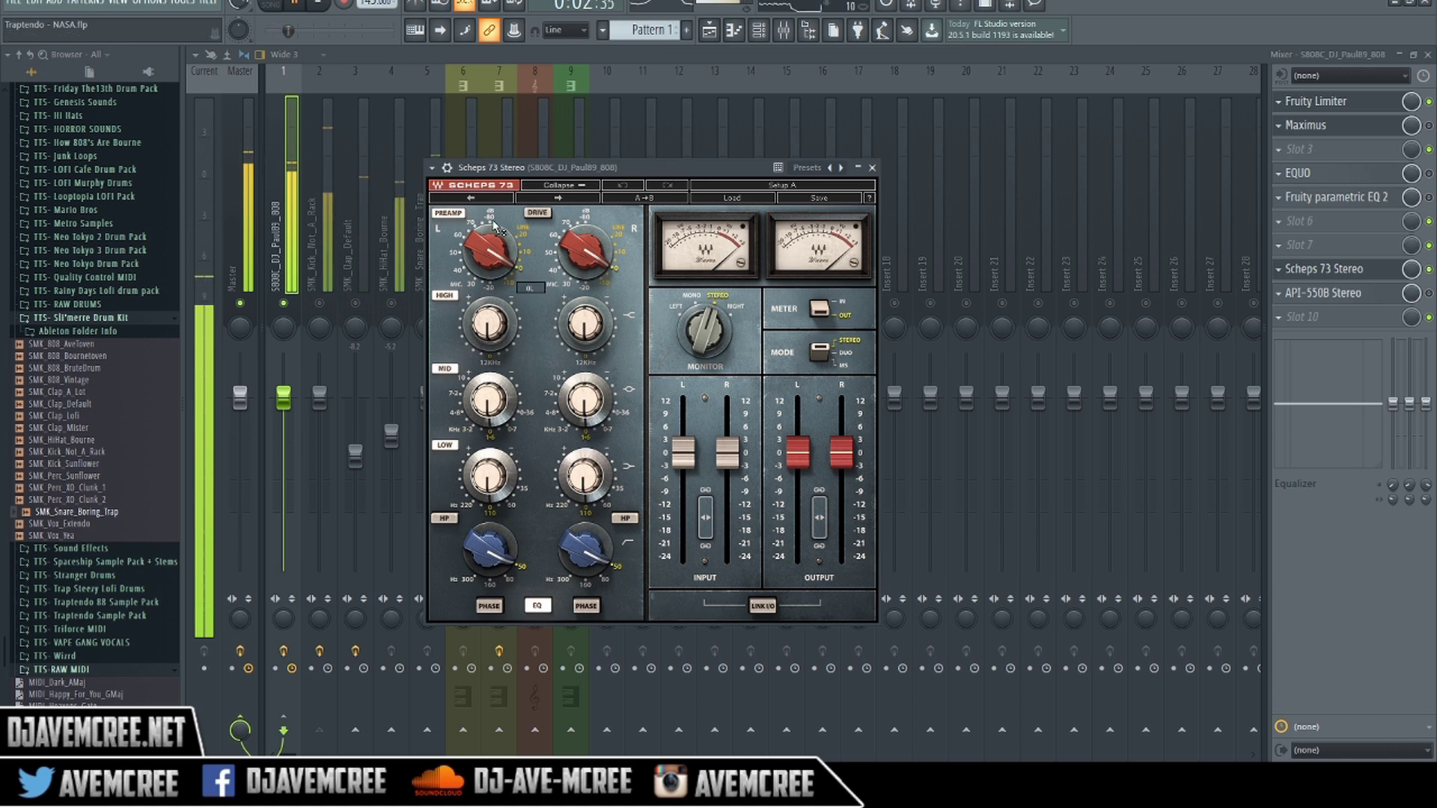
{"action": "key", "text": "space"}
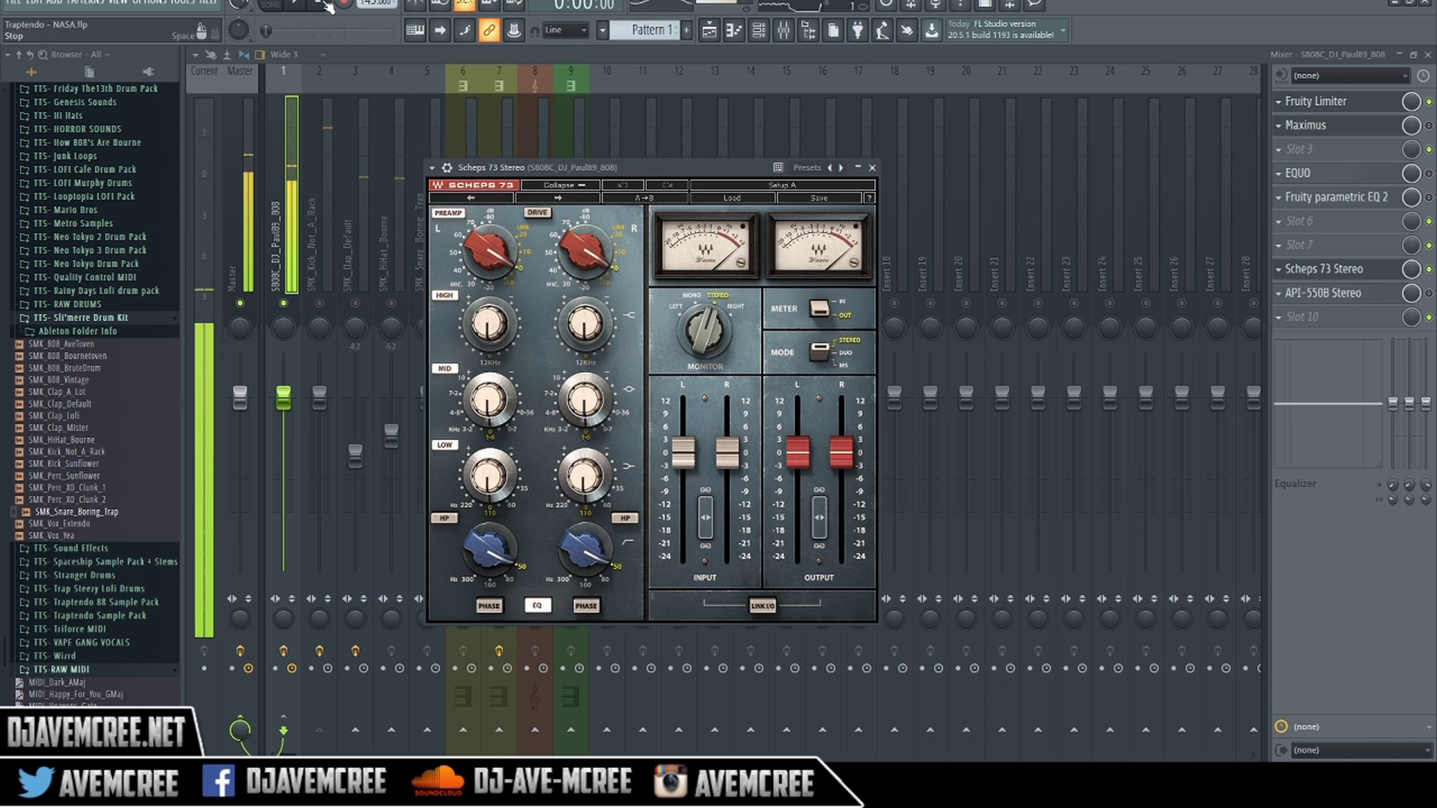
Compare the Scheps 73 preamp drive on and off, and leave the drive on during playback.
{"action": "left_click", "coordinate": [536, 214]}
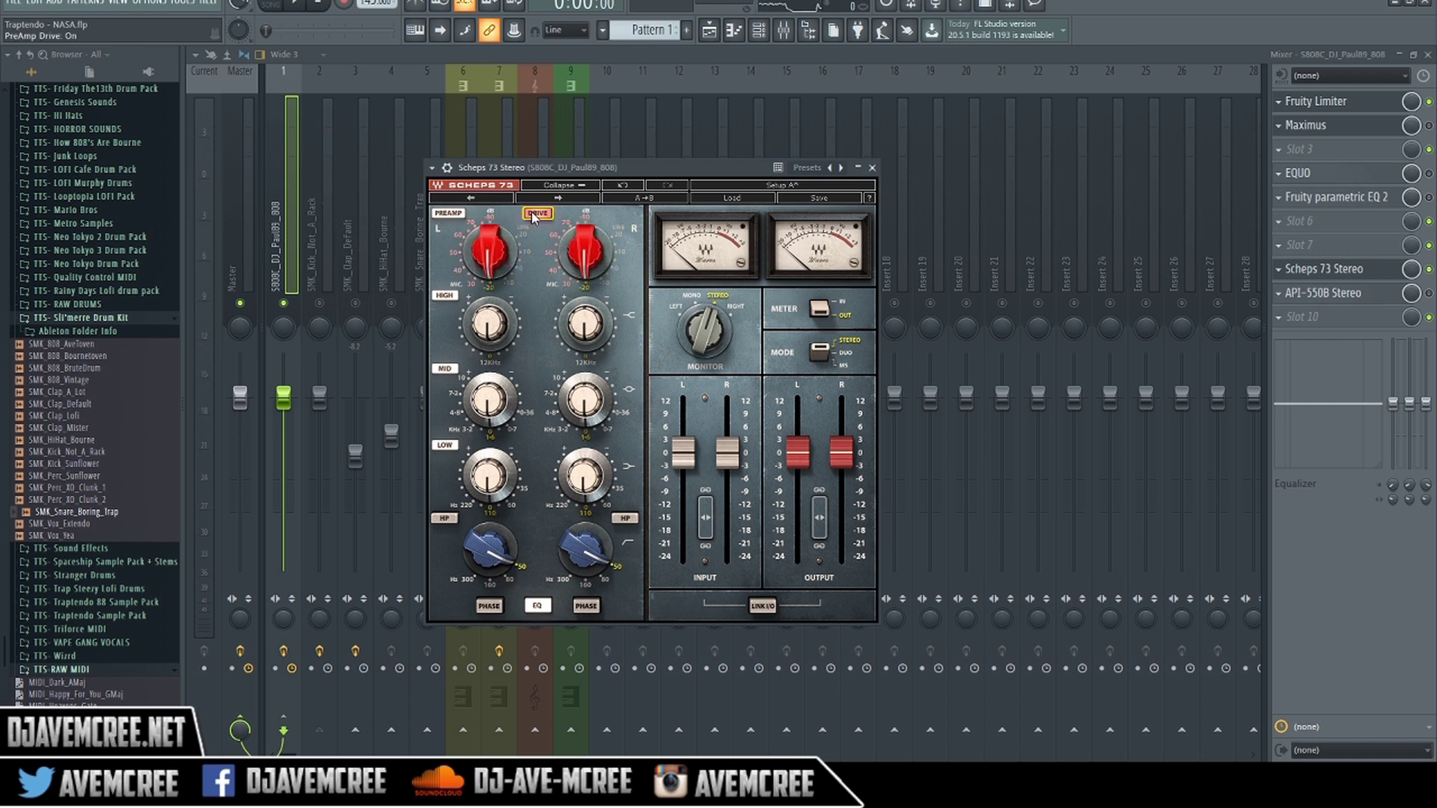
{"action": "left_click", "coordinate": [536, 213]}
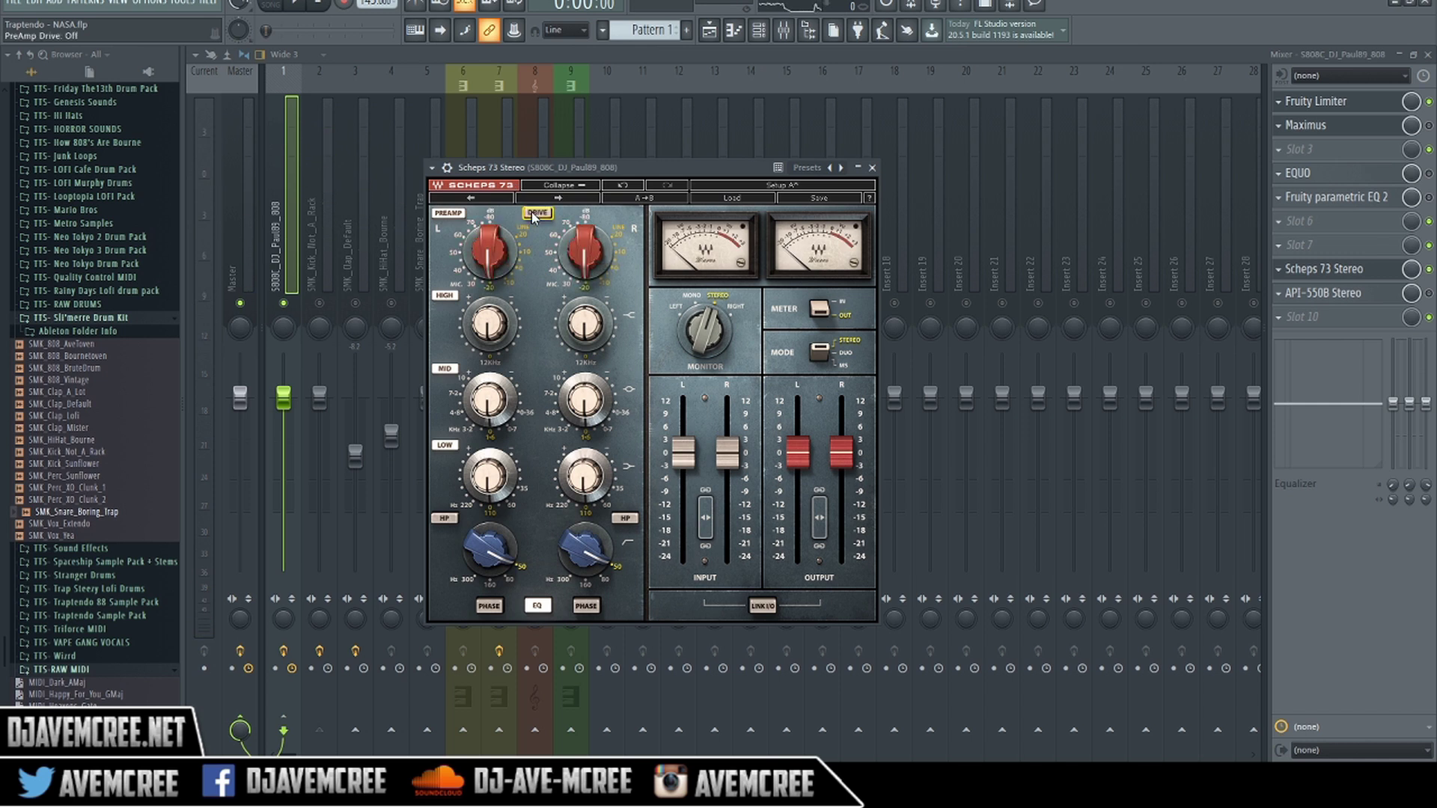
{"action": "left_click", "coordinate": [303, 9]}
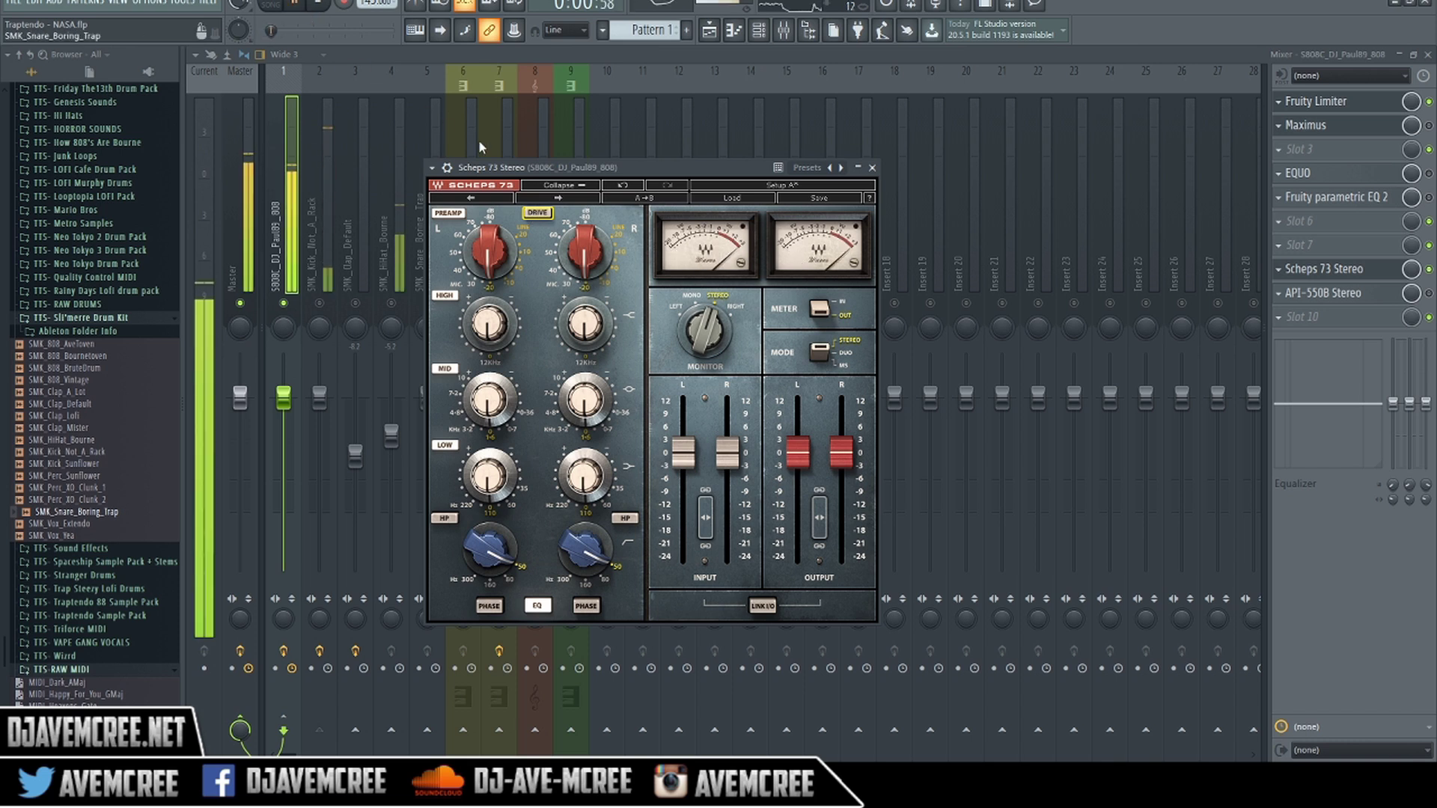
{"action": "left_click", "coordinate": [533, 214]}
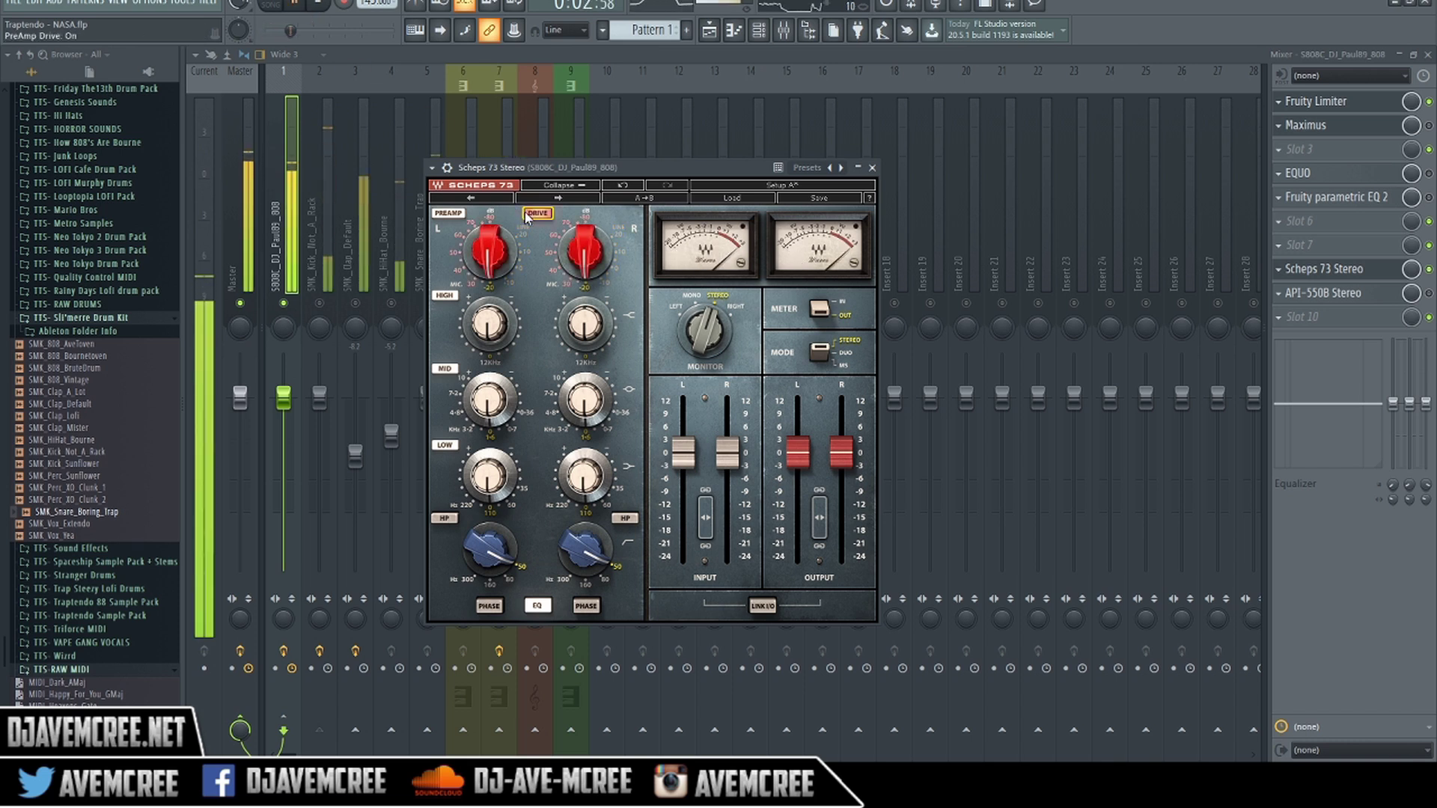
Set the Scheps 73 preamp gain to -30M while listening to the 808, and stop playback.
{"action": "mouse_move", "coordinate": [490, 253]}
{"action": "scroll", "coordinate": [490, 253], "scroll_direction": "up", "scroll_amount": 2}
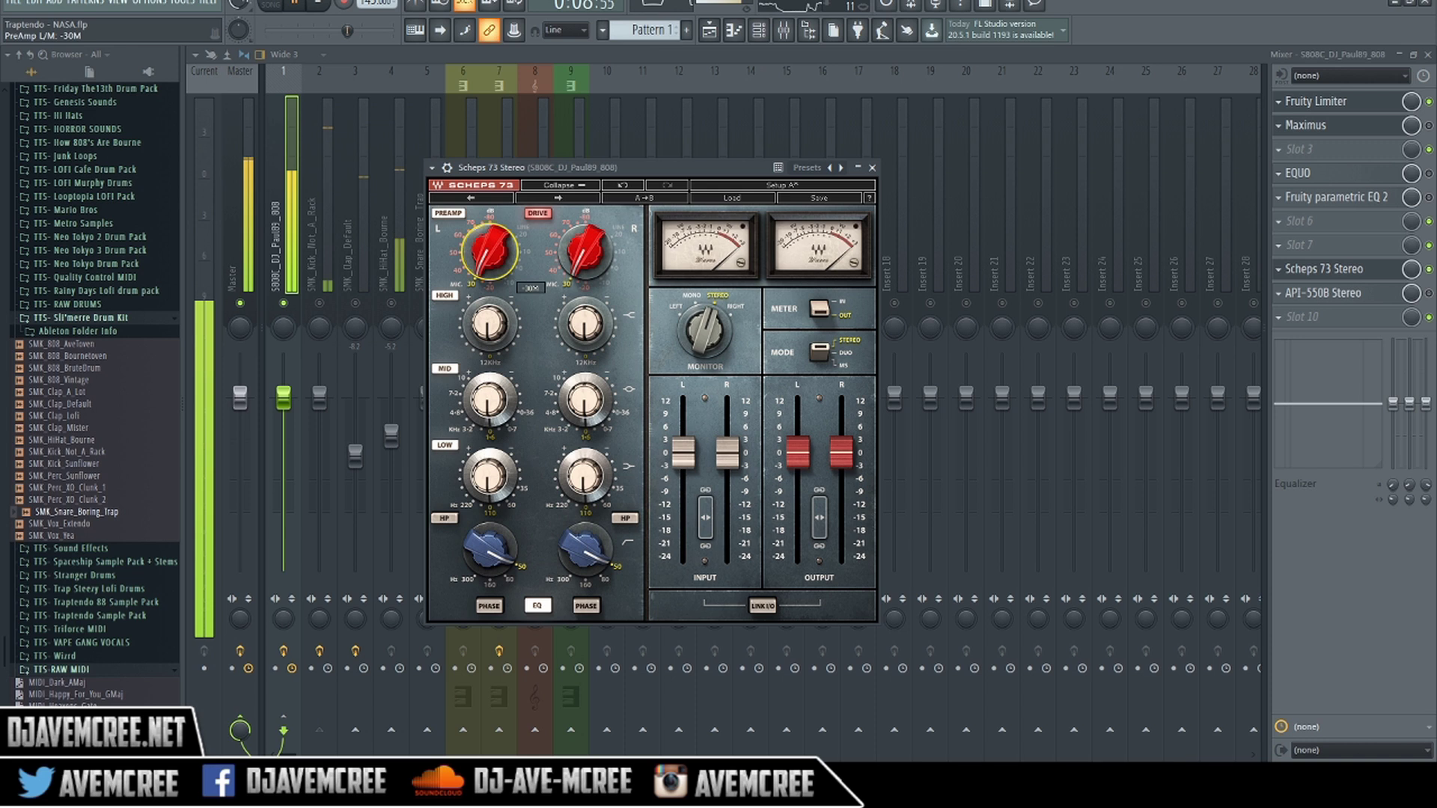
{"action": "key", "text": "space"}
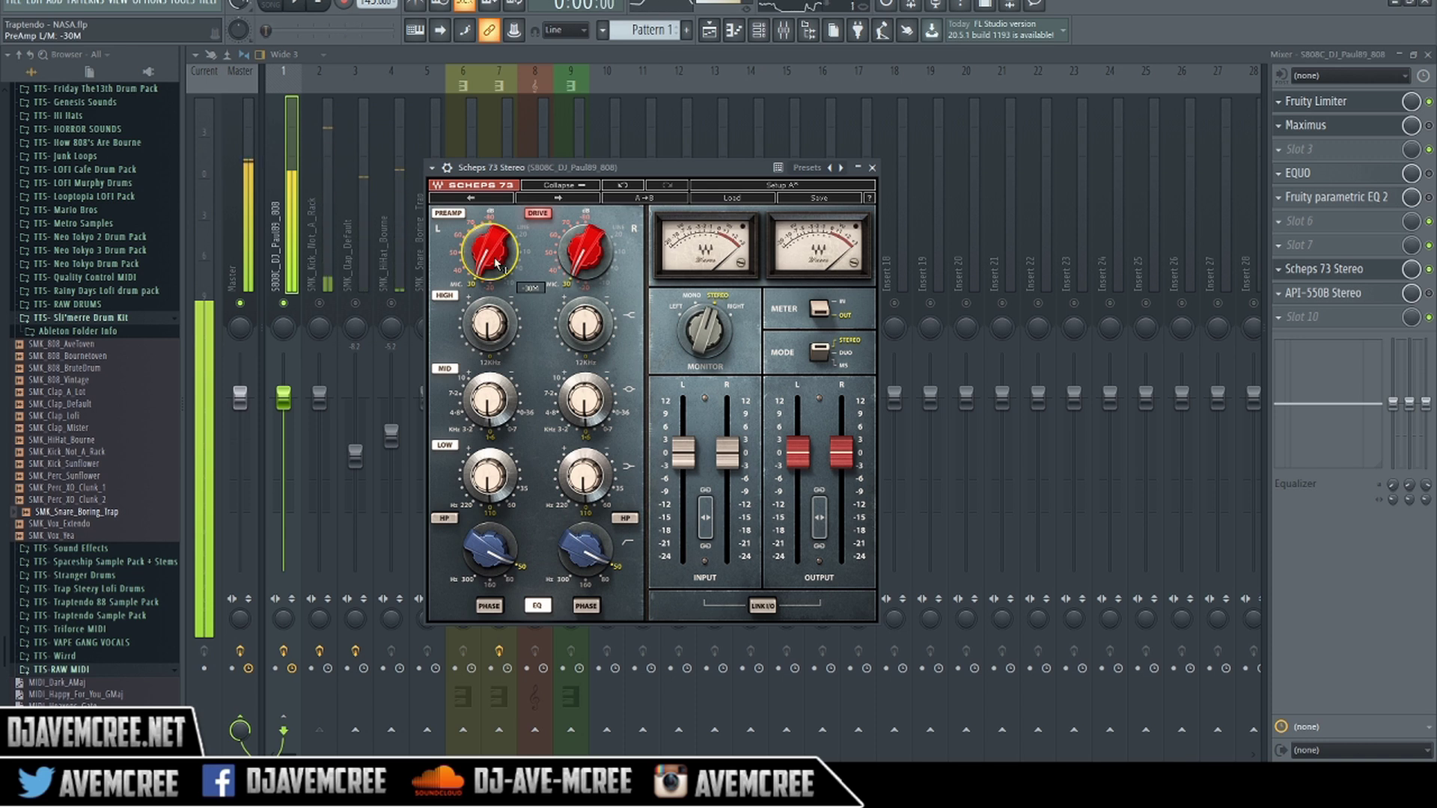
{"action": "left_click", "coordinate": [320, 4]}
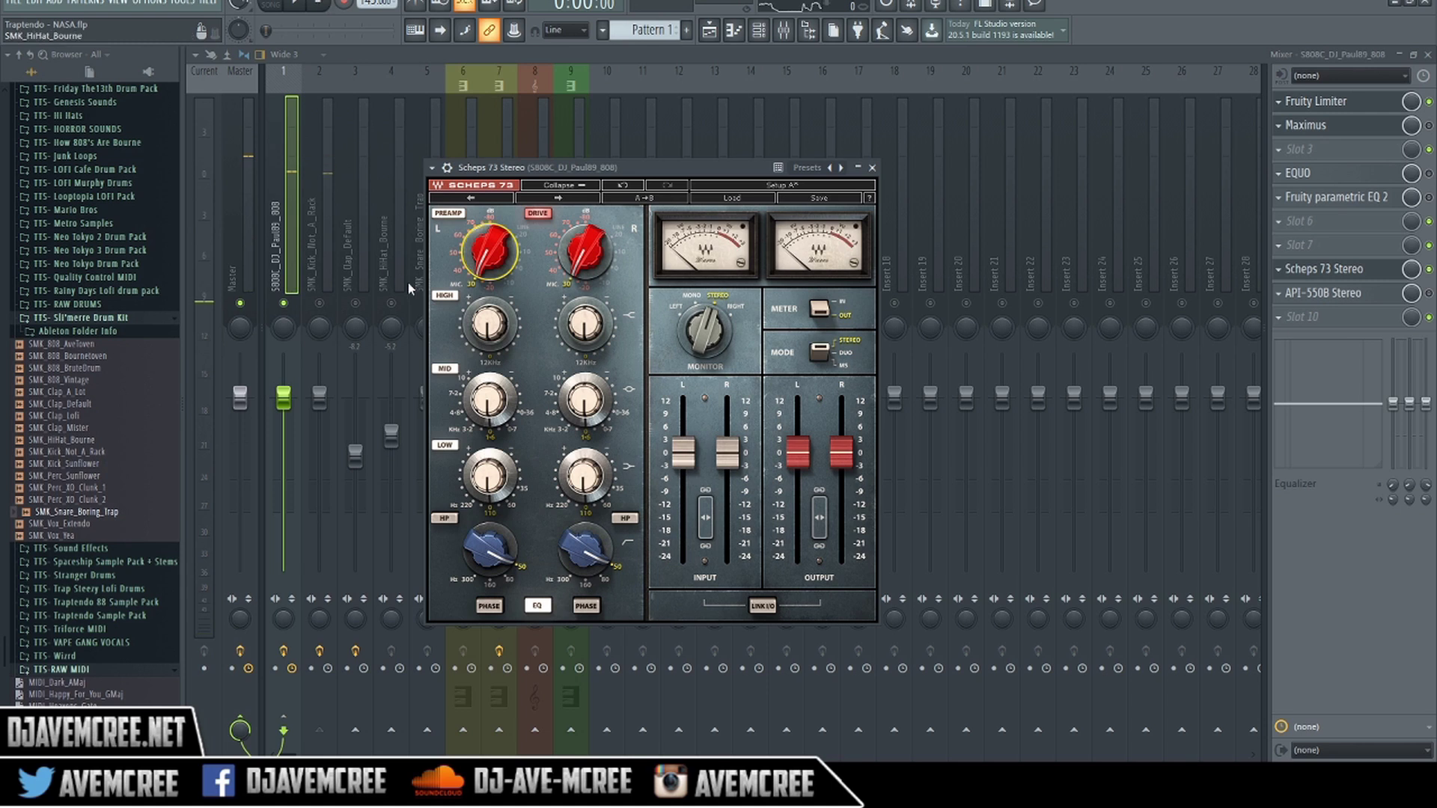
Cut the Scheps 73 low gain to -10.1 dB during playback, and enable the high-pass filter at 80 Hz.
{"action": "left_click", "coordinate": [487, 475]}
{"action": "left_click_drag", "start_coordinate": [488, 475], "coordinate": [488, 490]}
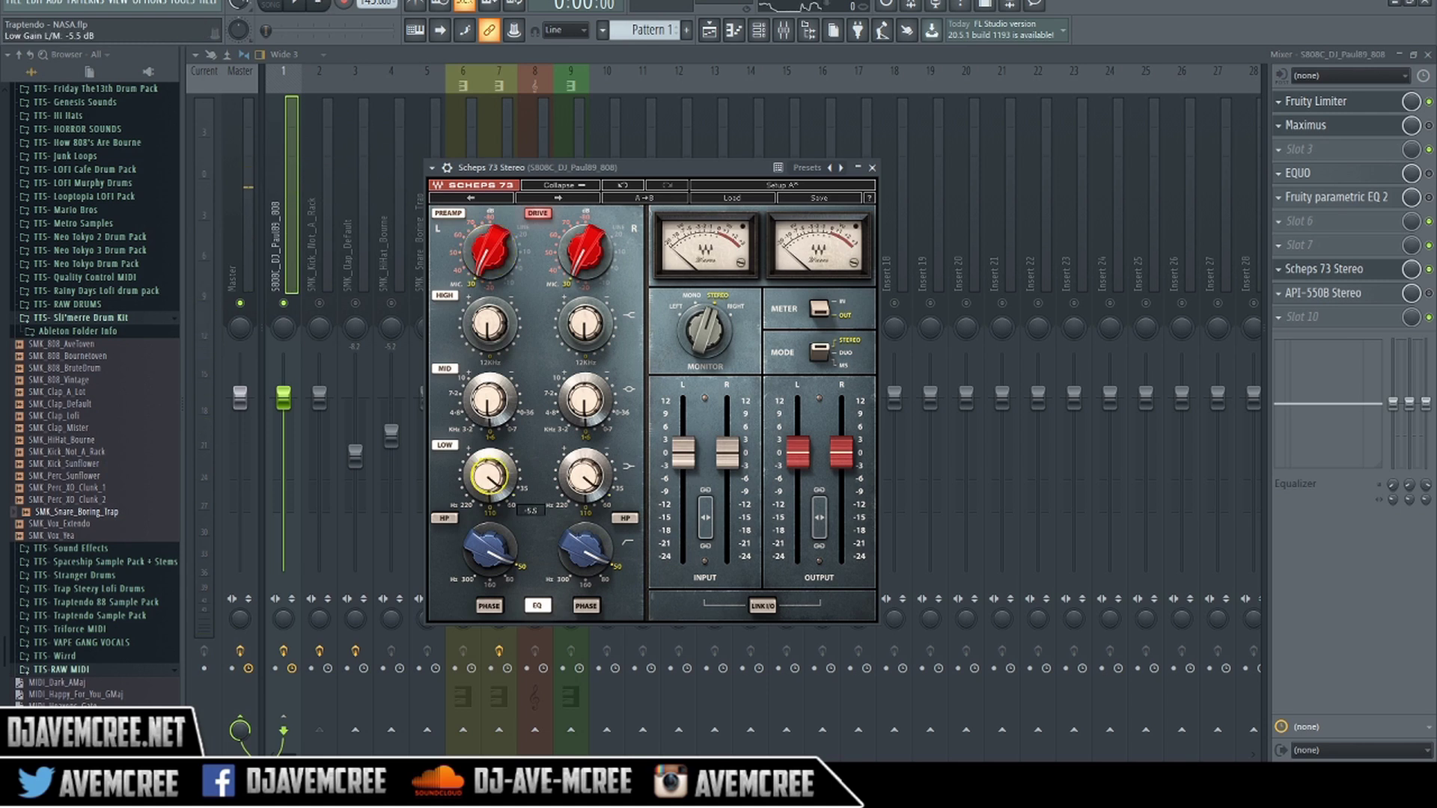
{"action": "left_click", "coordinate": [298, 6]}
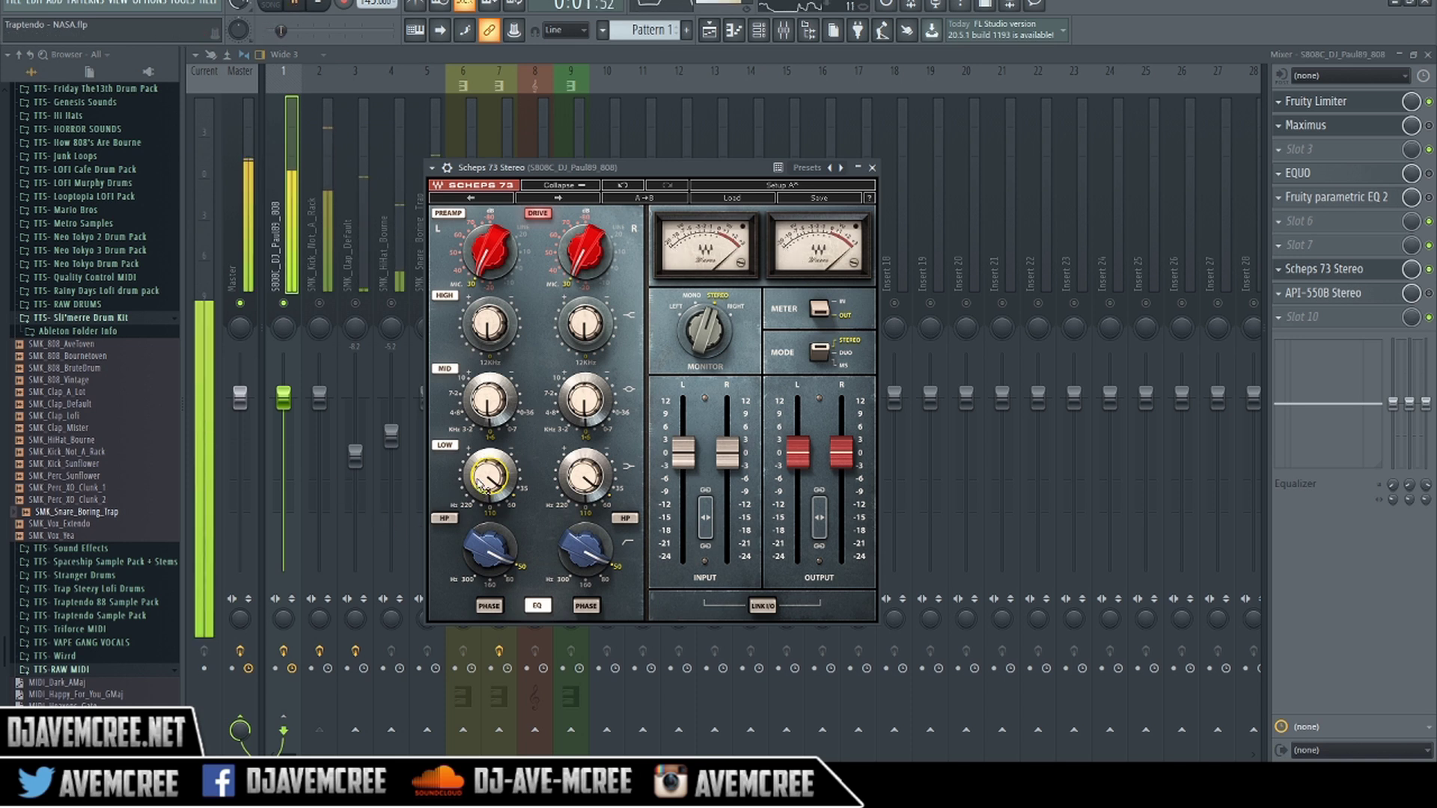
{"action": "left_click_drag", "start_coordinate": [488, 475], "coordinate": [488, 497]}
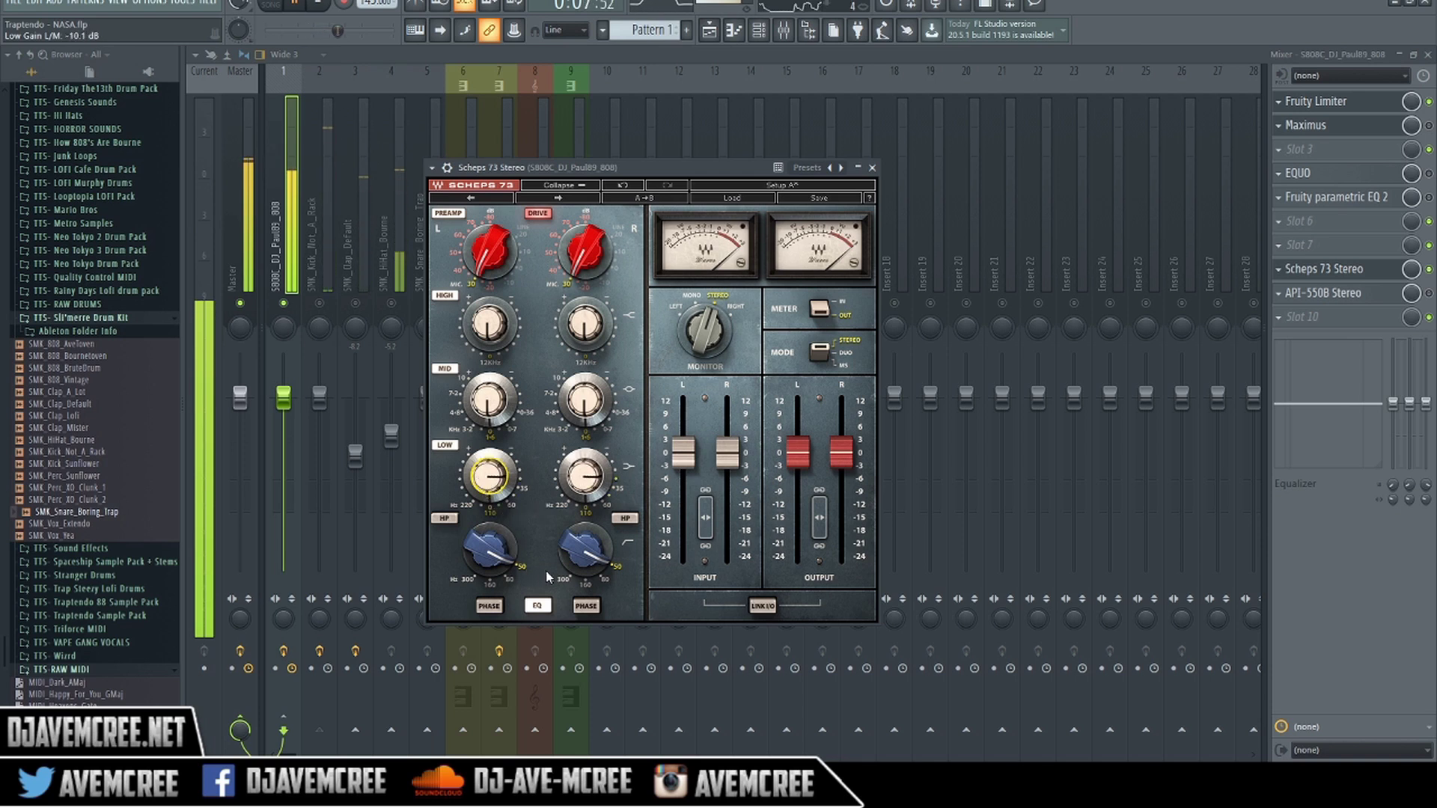
{"action": "left_click", "coordinate": [624, 518]}
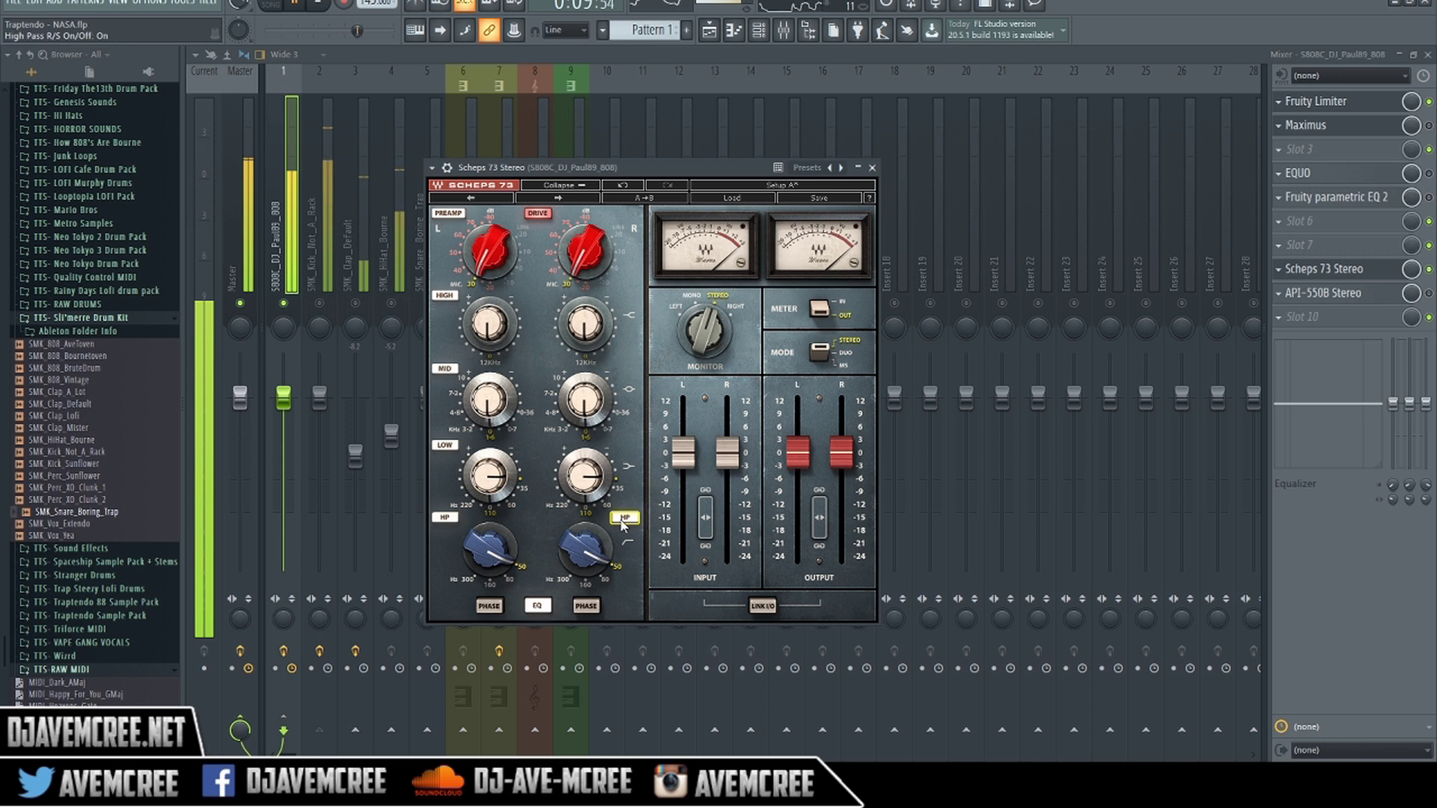
{"action": "left_click_drag", "start_coordinate": [585, 549], "coordinate": [585, 555]}
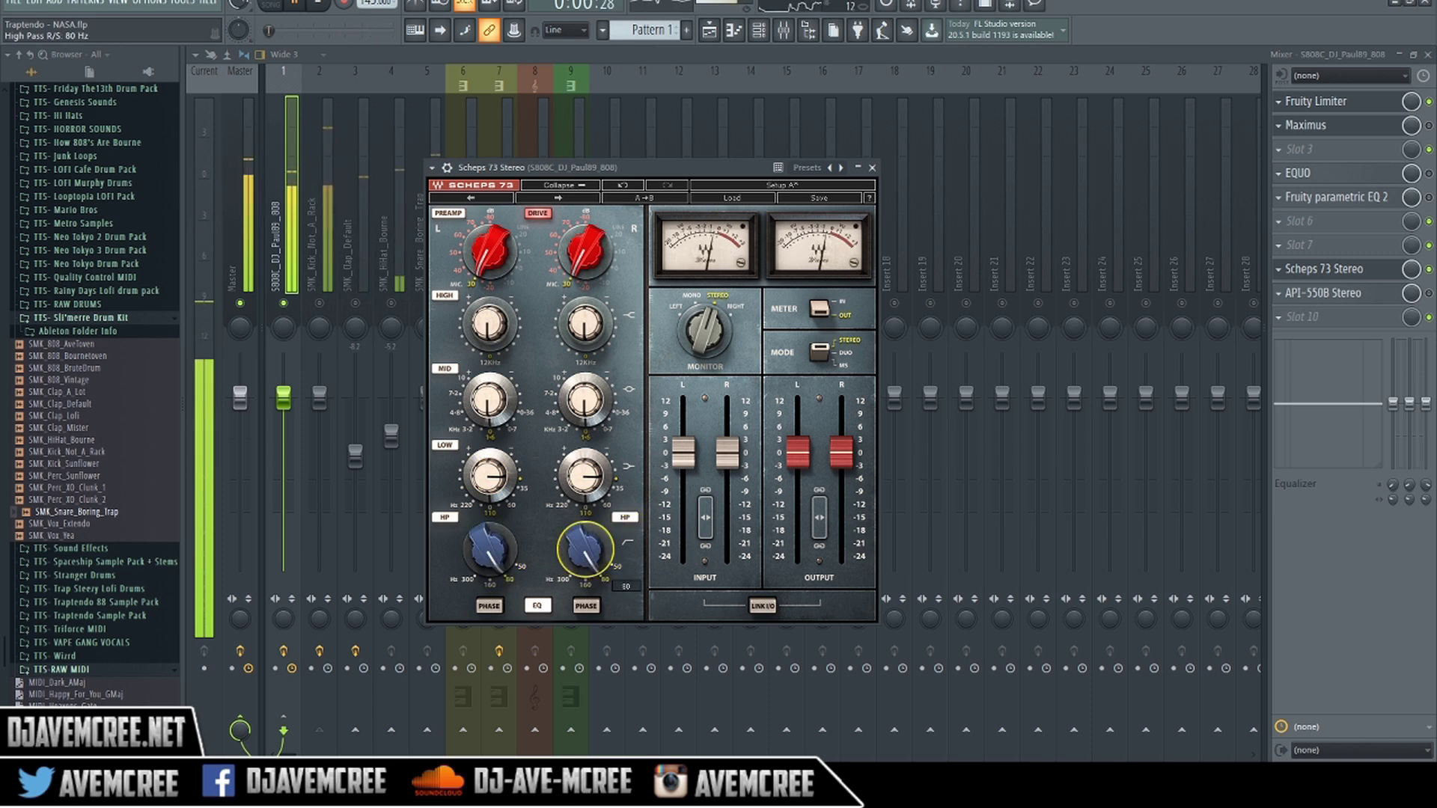
Unsolo the 808 to hear it in the full mix, mute the Chords and Piano channels, and stop playback.
{"action": "left_click", "coordinate": [287, 308]}
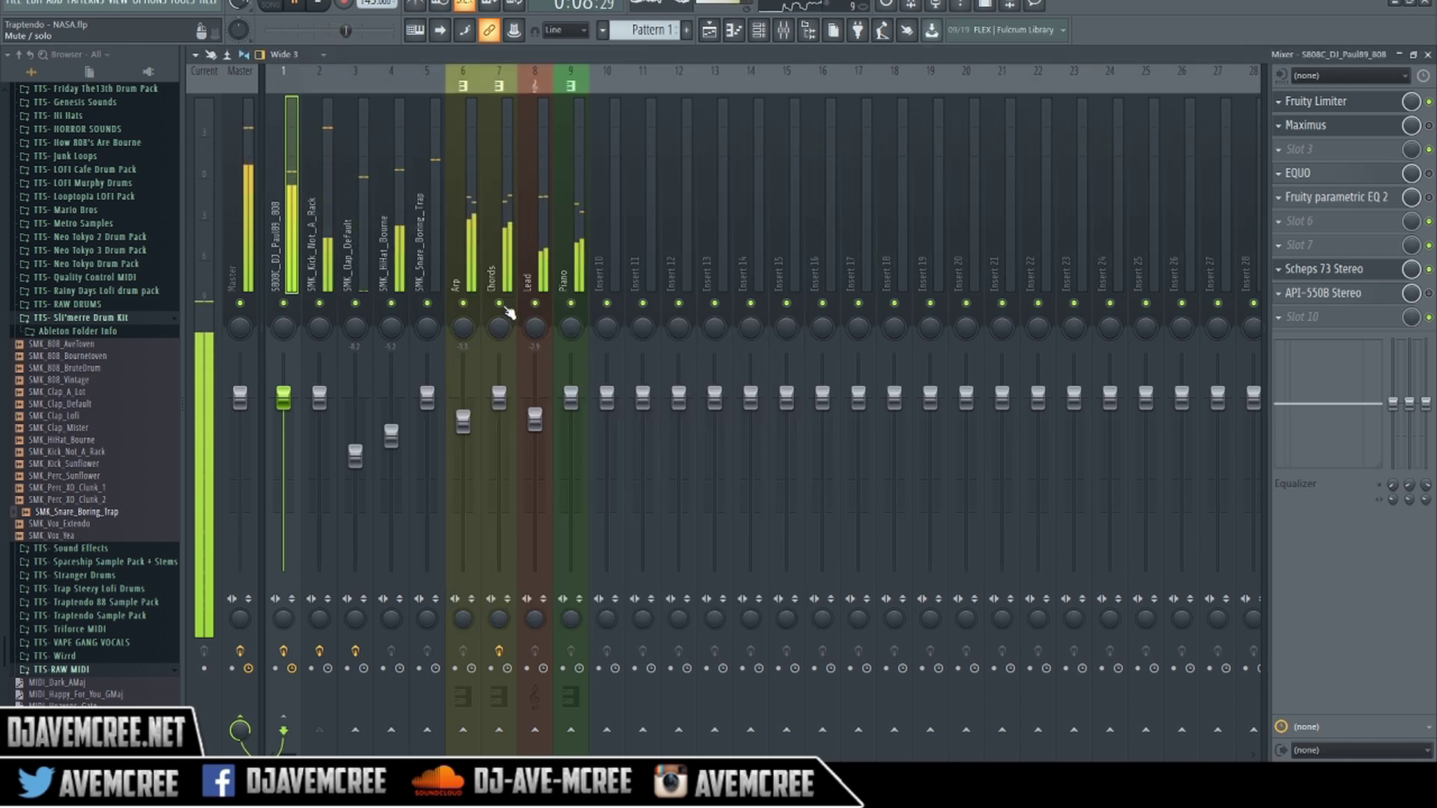
{"action": "left_click", "coordinate": [499, 303]}
{"action": "left_click", "coordinate": [571, 304]}
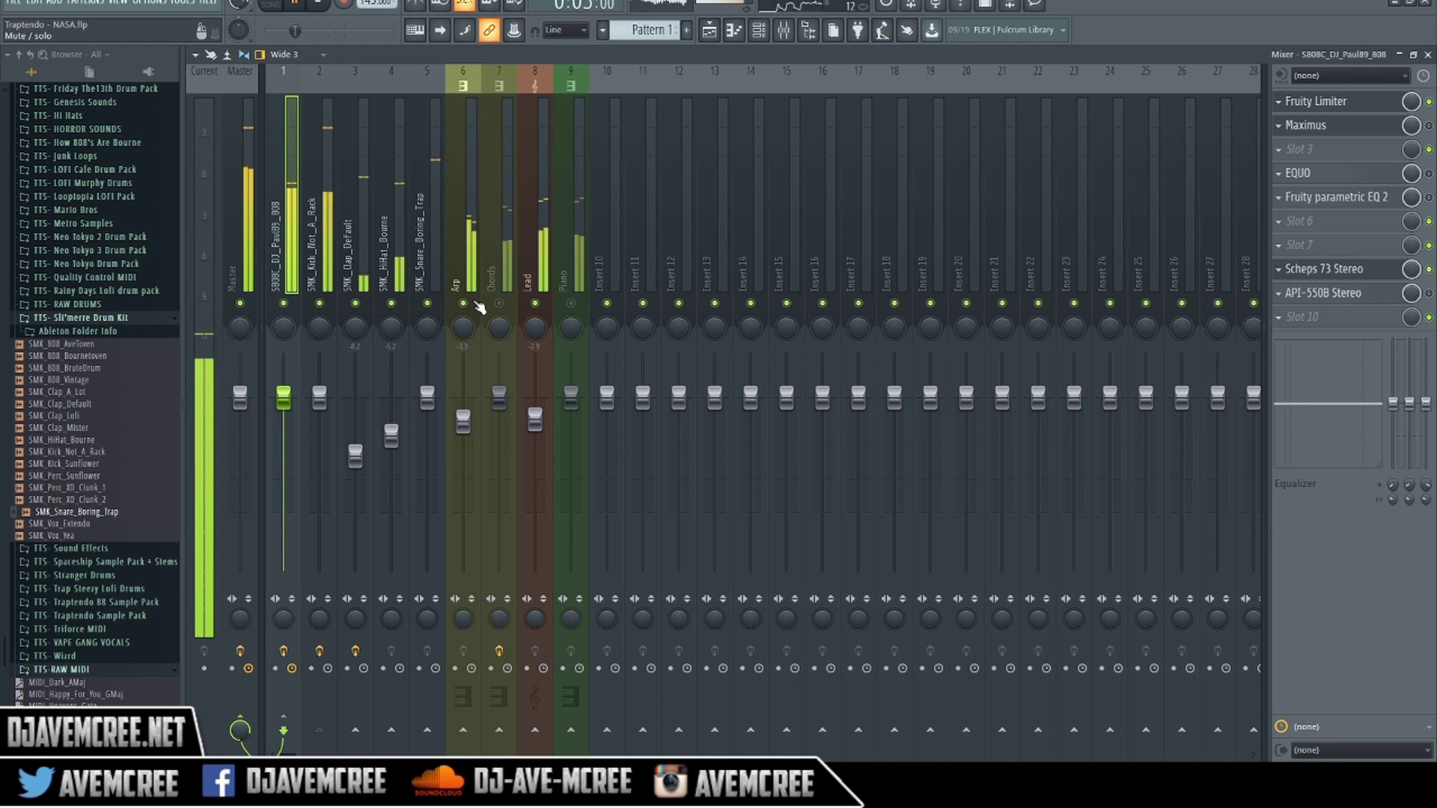
{"action": "key", "text": "space"}
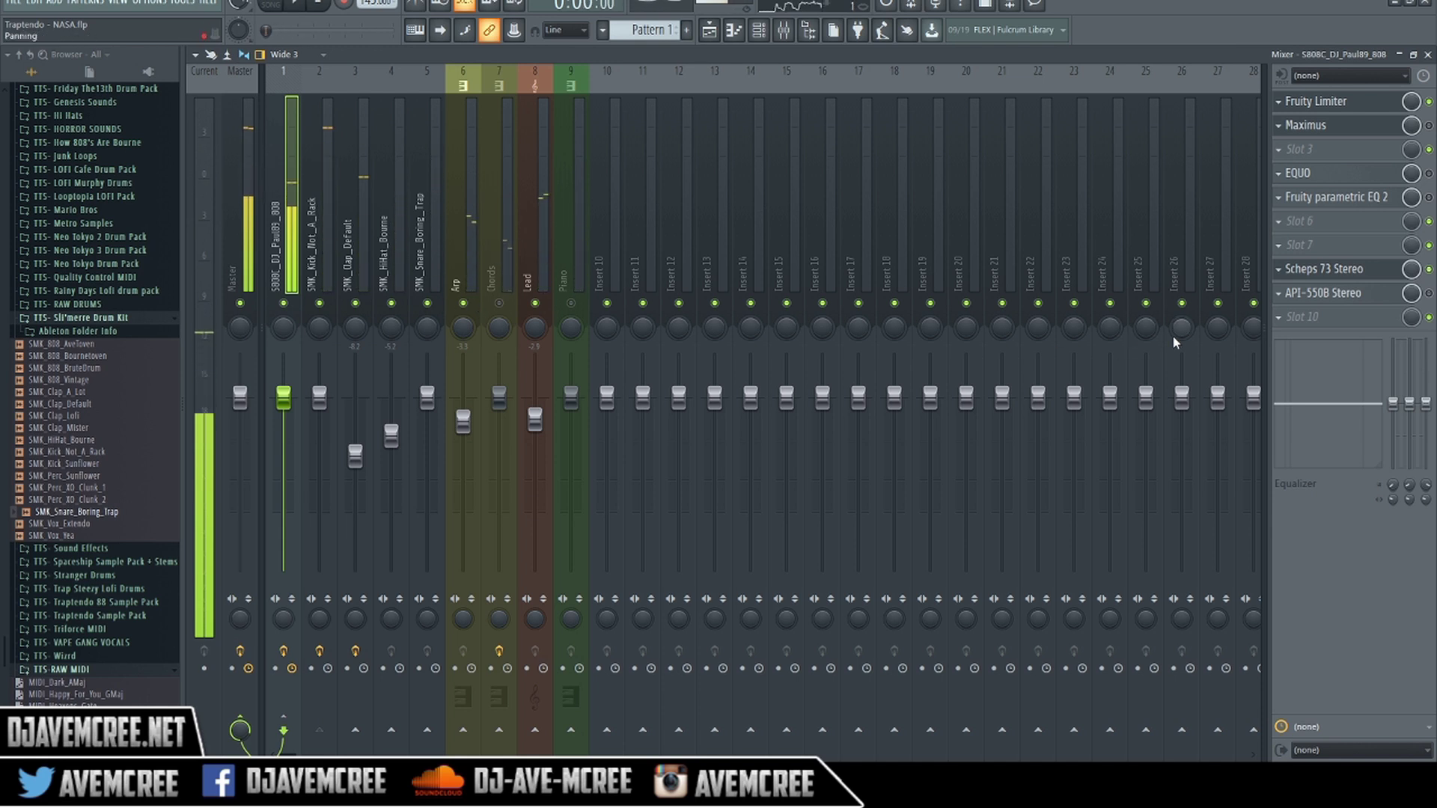
Reopen Scheps 73 Stereo on the 808 channel.
{"action": "left_click", "coordinate": [1330, 274]}
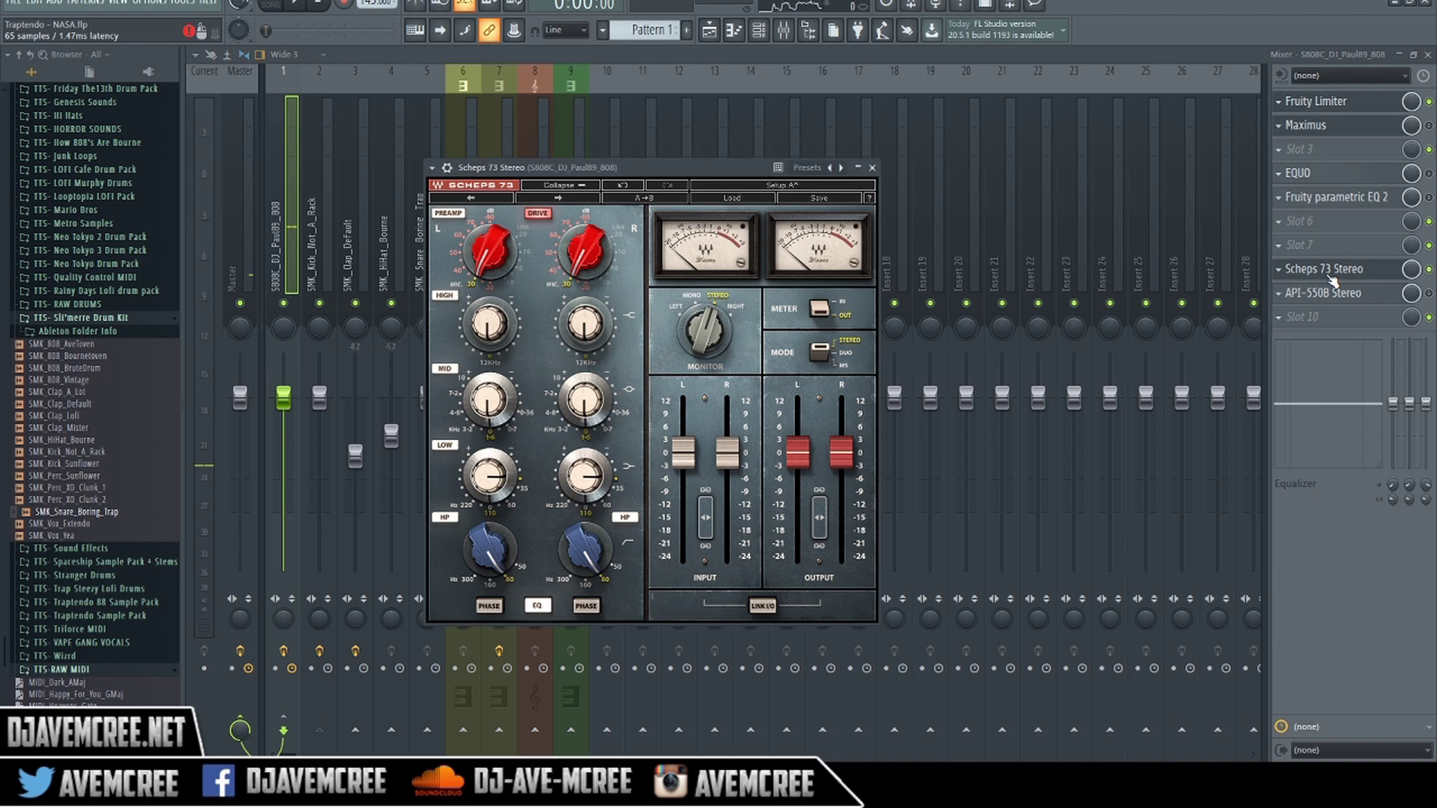